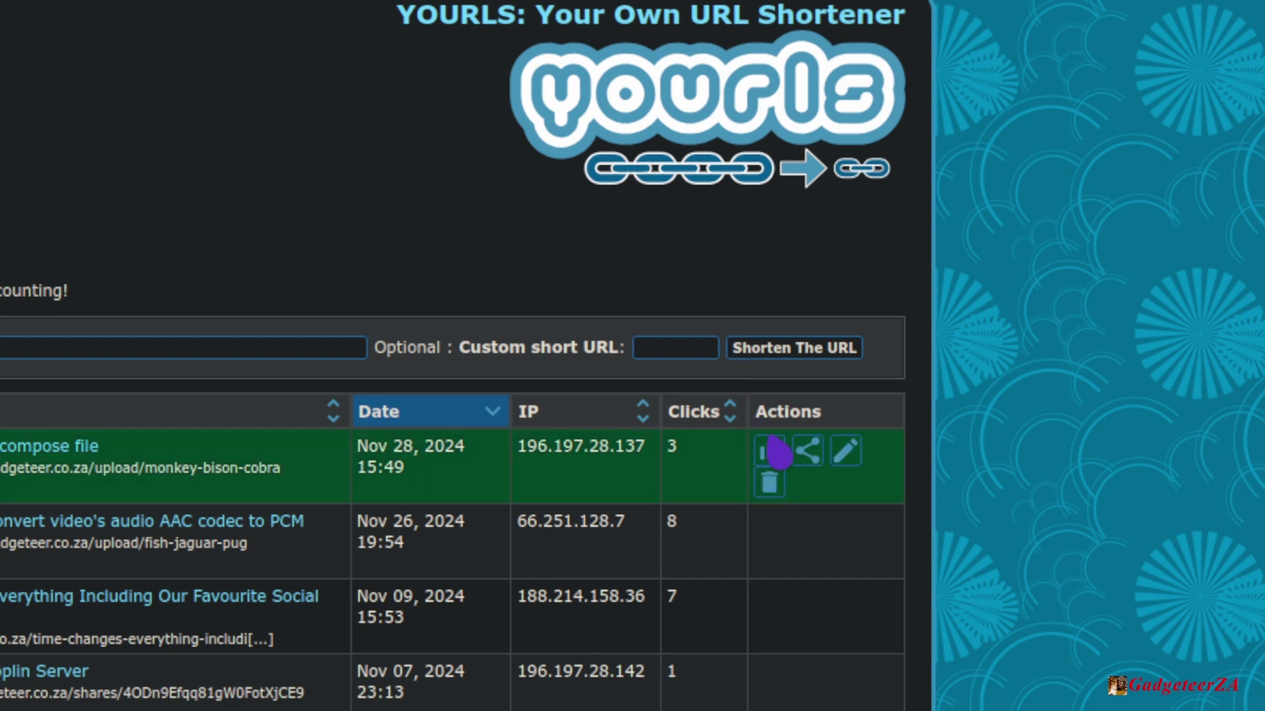
- Open the yourls link's edit form to review its long URL, short URL and title fields, and close it without saving
left_click(848, 455)
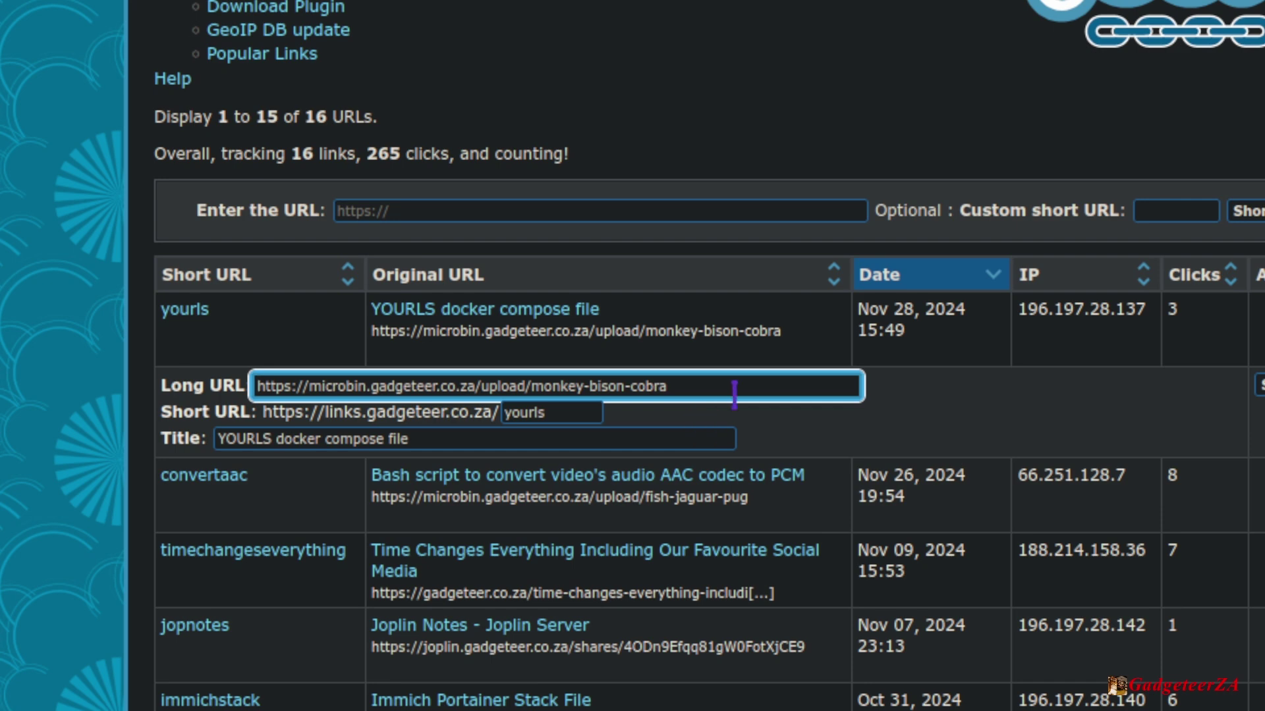
left_click(443, 389)
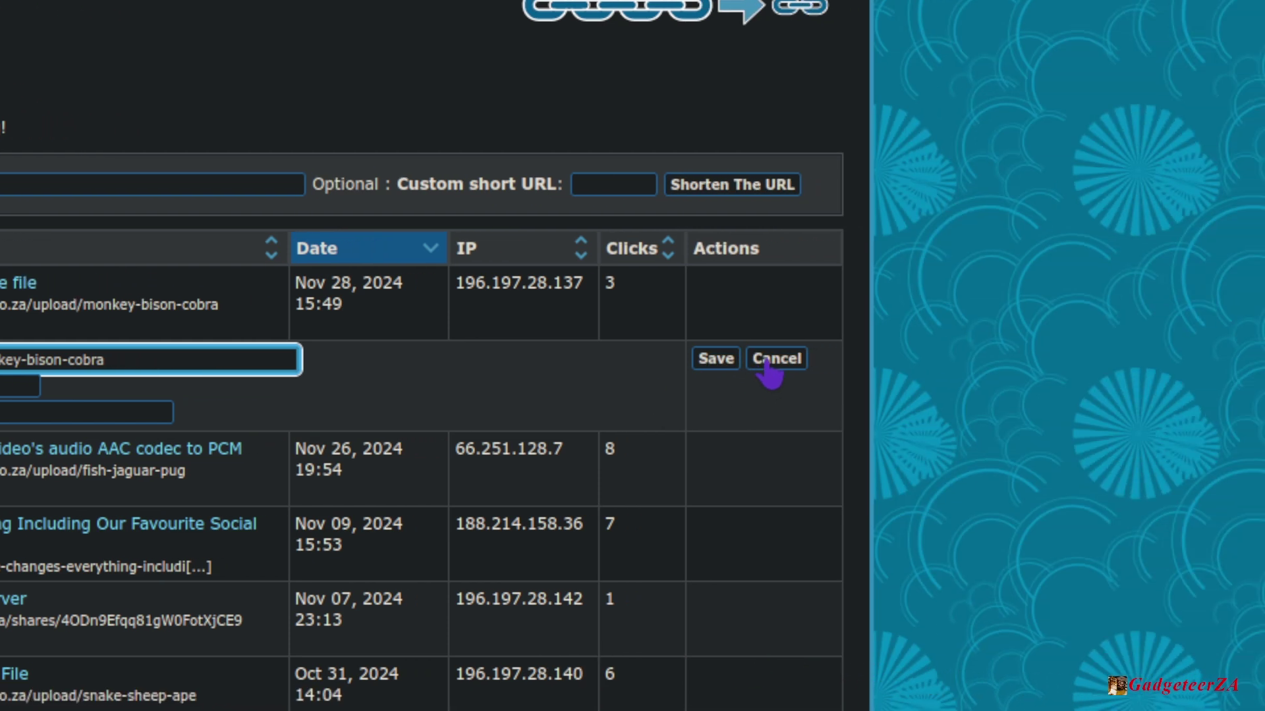
left_click(770, 362)
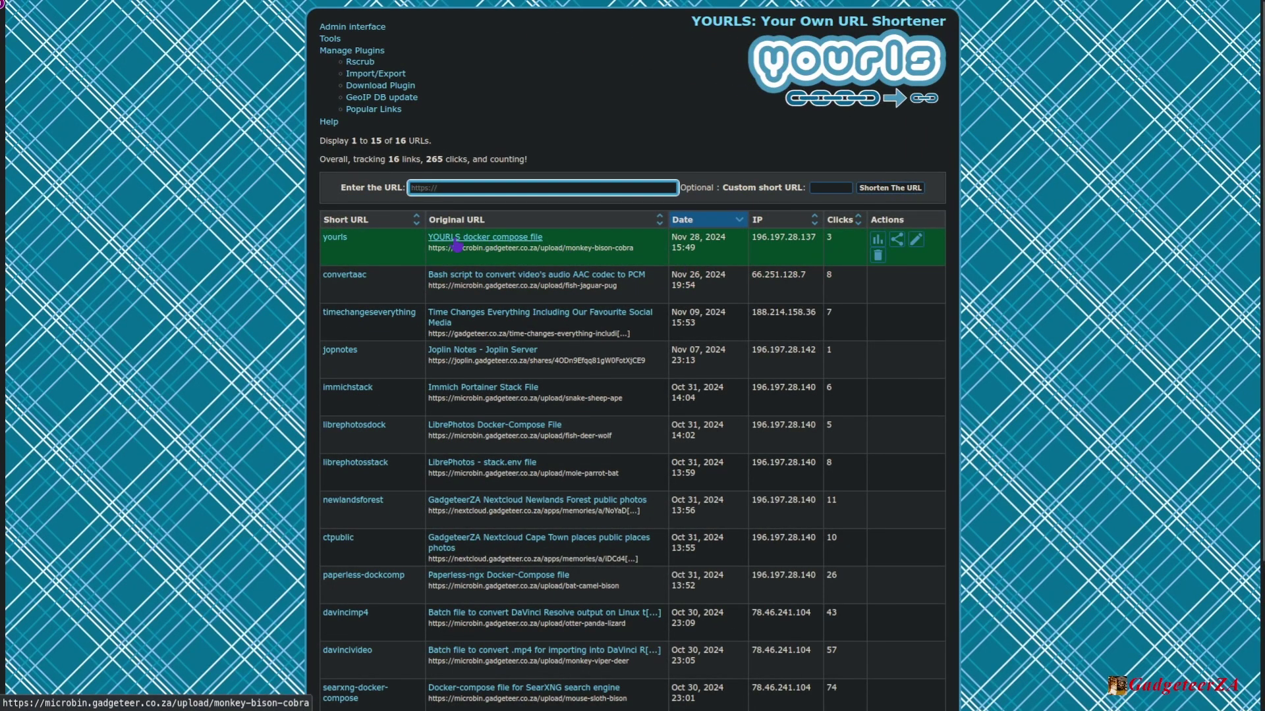
- Sort the links table by short URL, first in ascending and finally in descending order
left_click(416, 220)
left_click(417, 221)
left_click(416, 221)
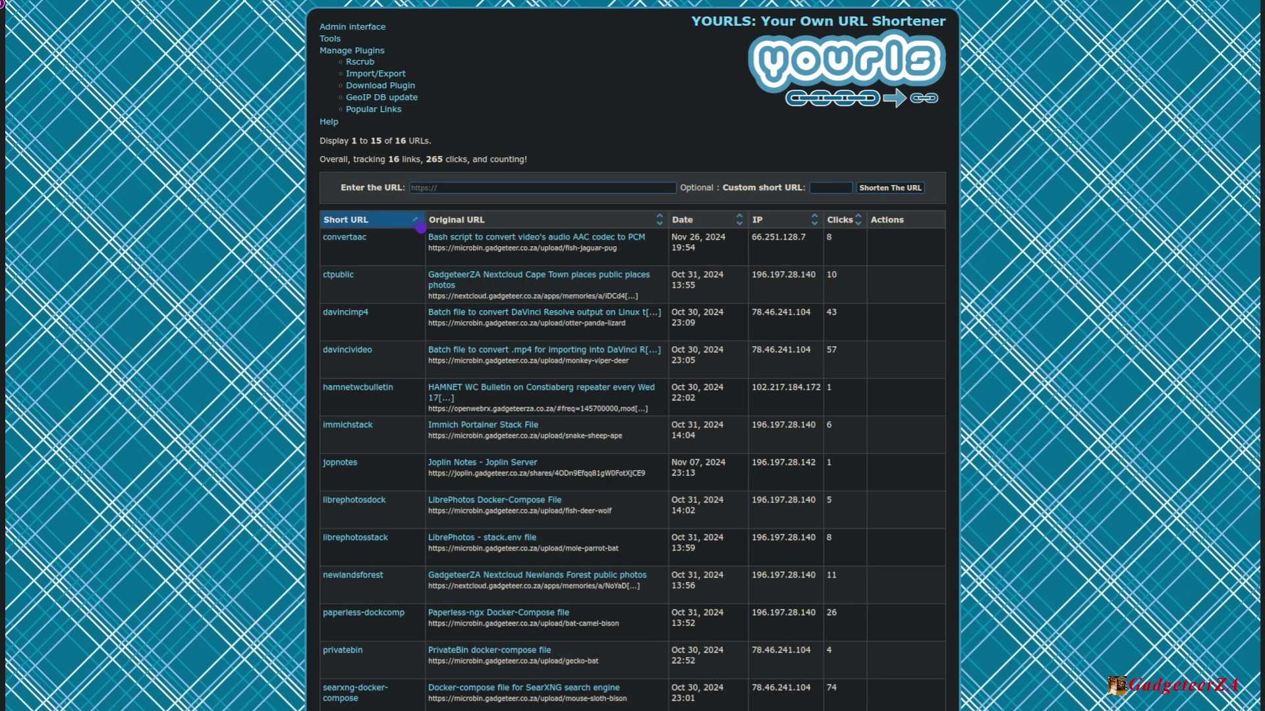
left_click(418, 222)
left_click(418, 222)
left_click(418, 222)
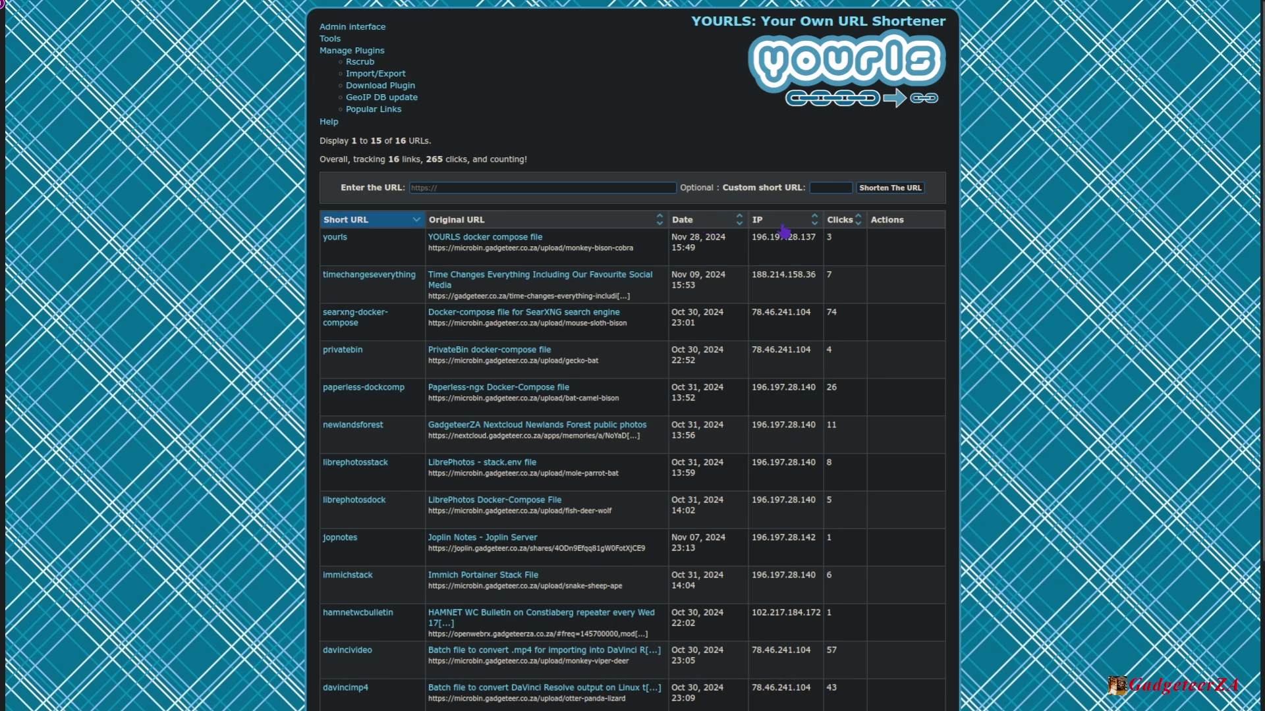
- Sort the links by clicks in descending order and open the statistics of the searxng-docker-compose link
left_click(847, 220)
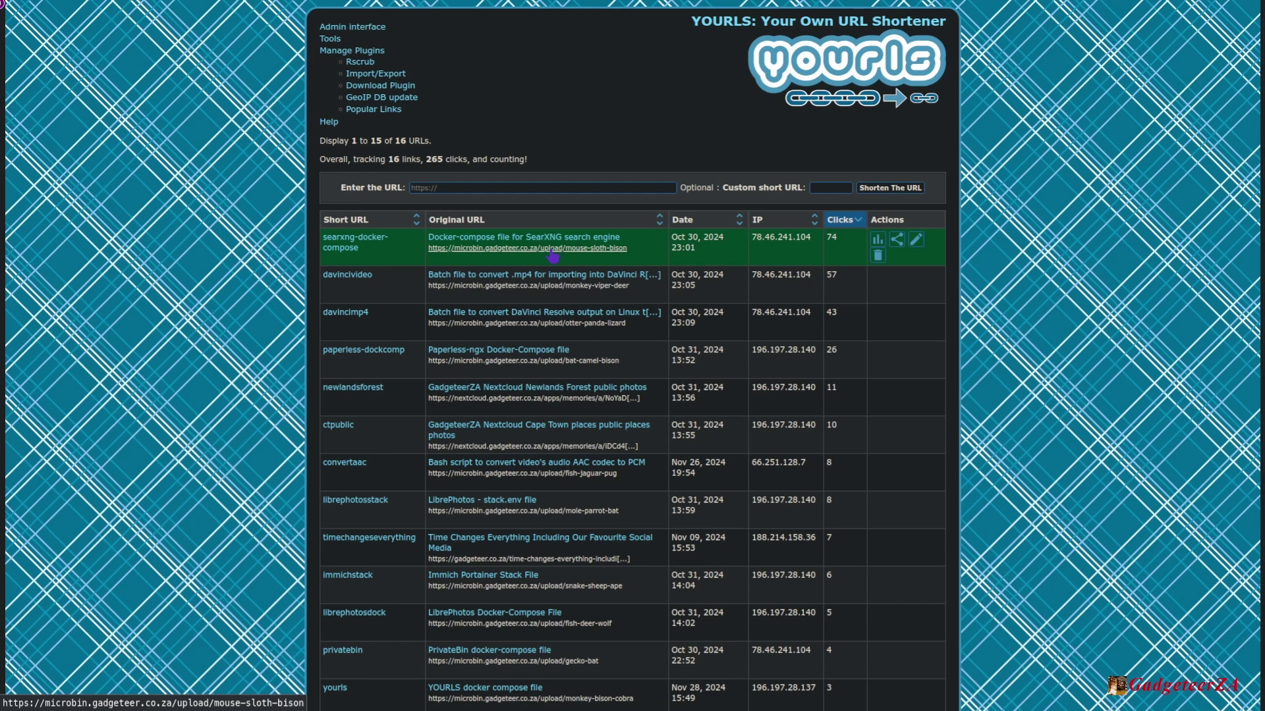
left_click(878, 243)
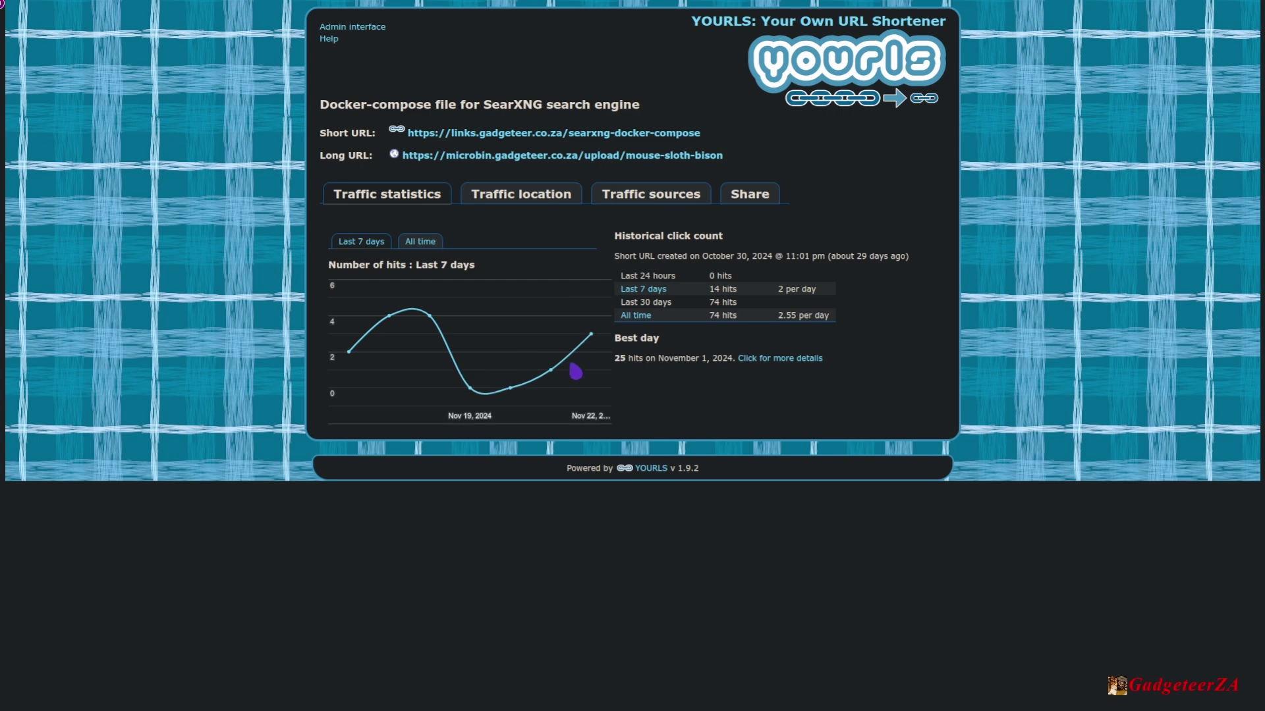
mouse_move(514, 395)
- Show the all-time hits chart and expand the best-day details with the daily hits for November
left_click(418, 244)
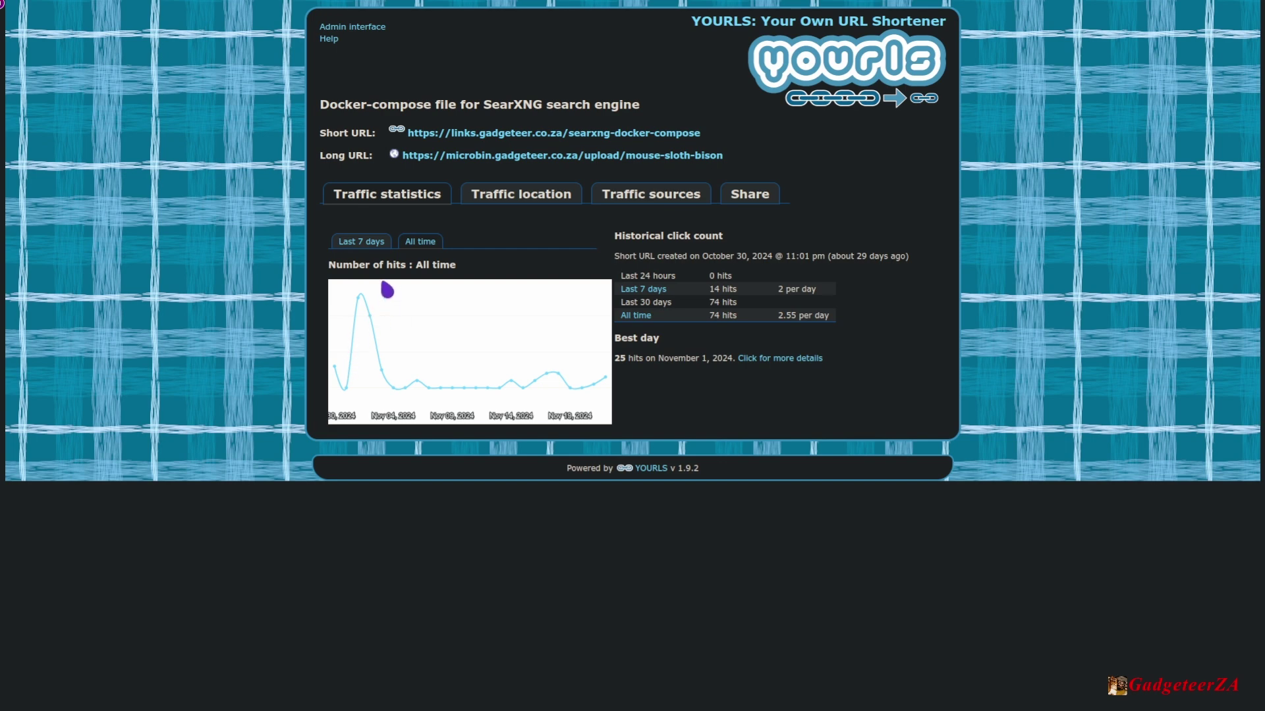
mouse_move(366, 299)
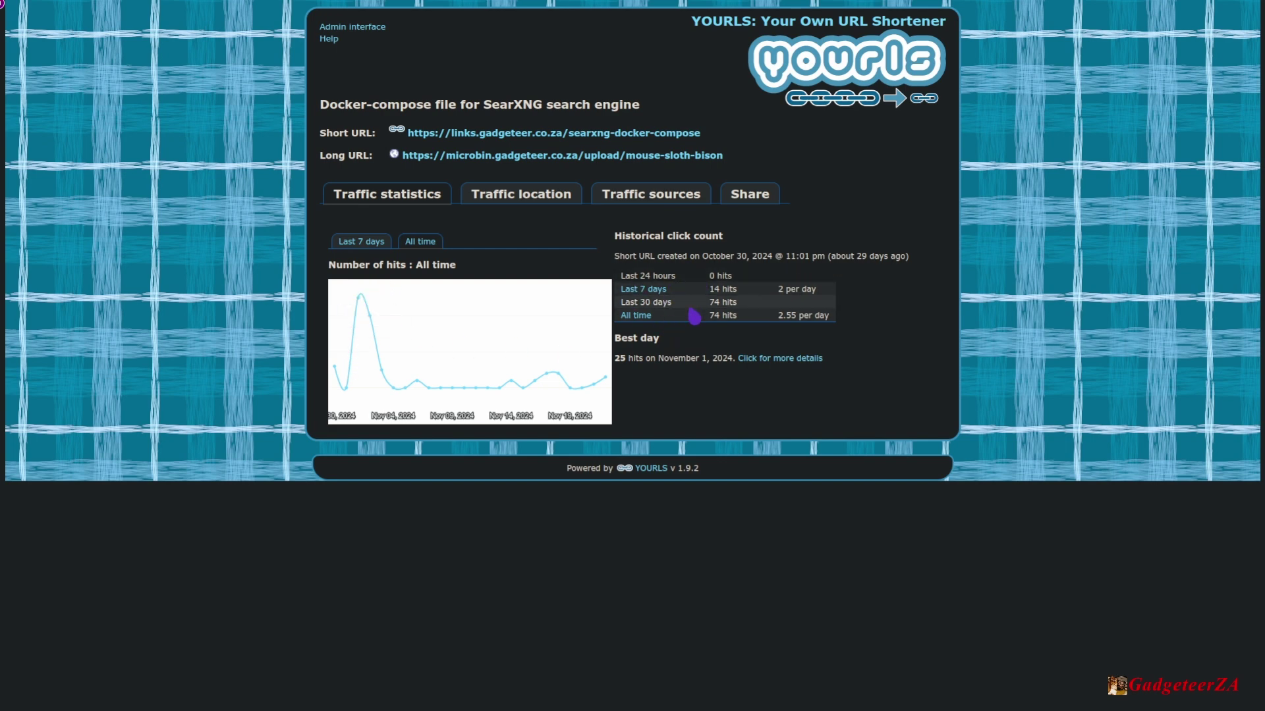
left_click(764, 358)
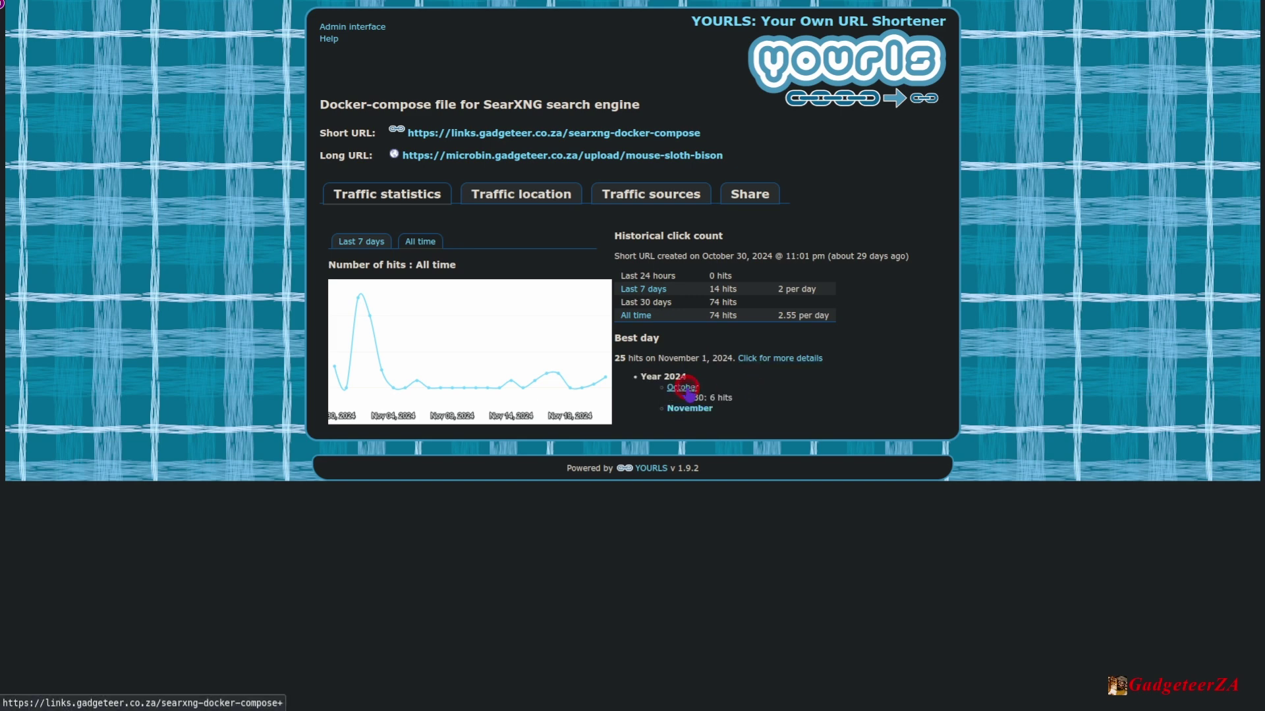
left_click(695, 409)
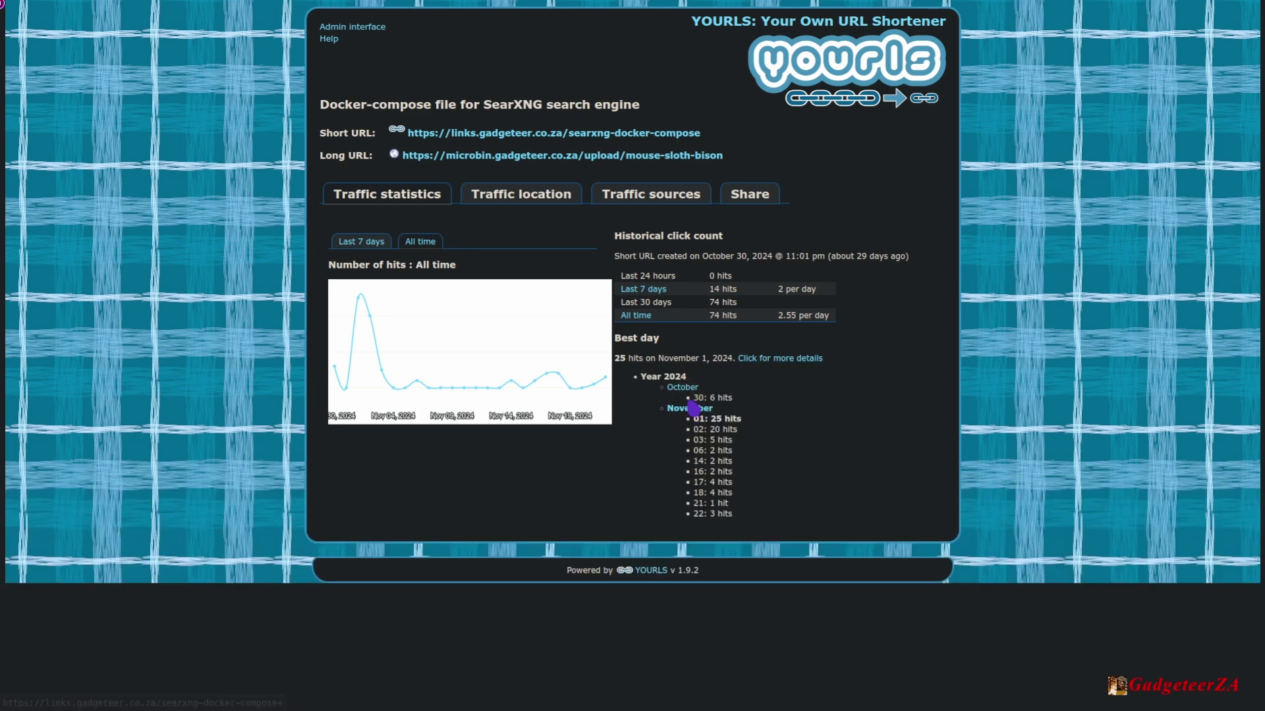
- Show the link's traffic location charts and turn Dark Reader off so the pie chart and map are readable
left_click(546, 204)
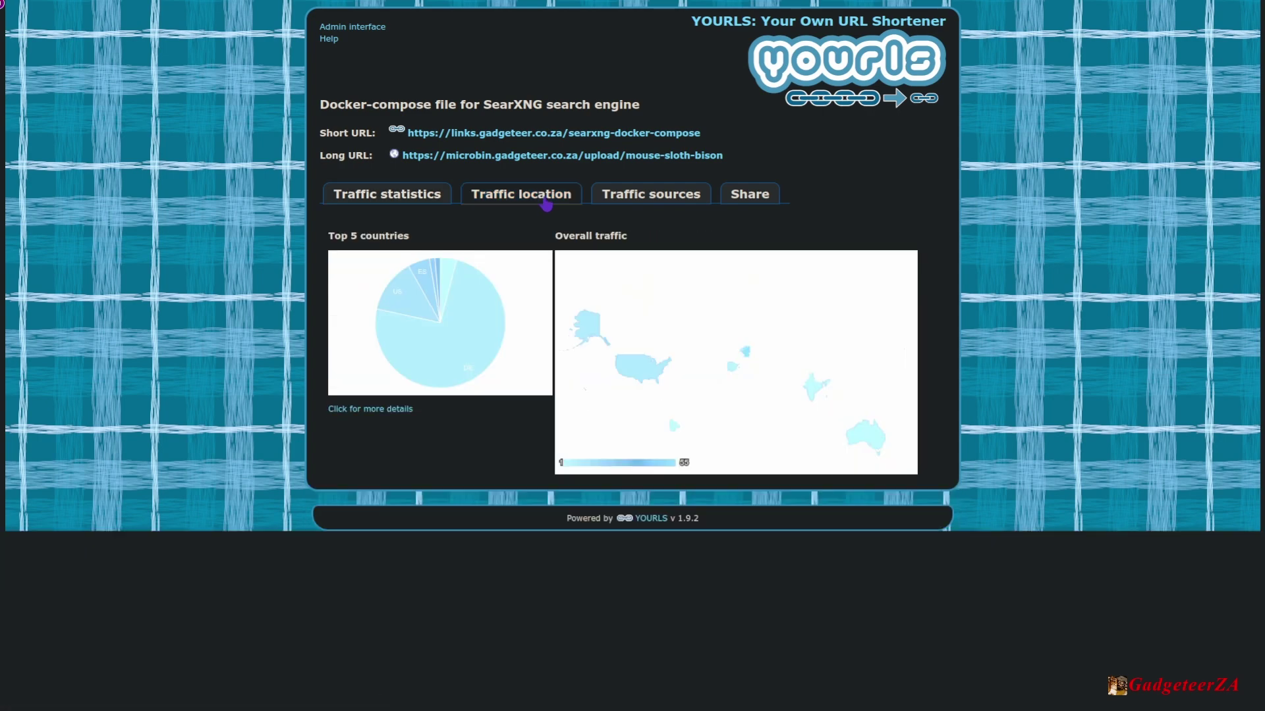
mouse_move(767, 3)
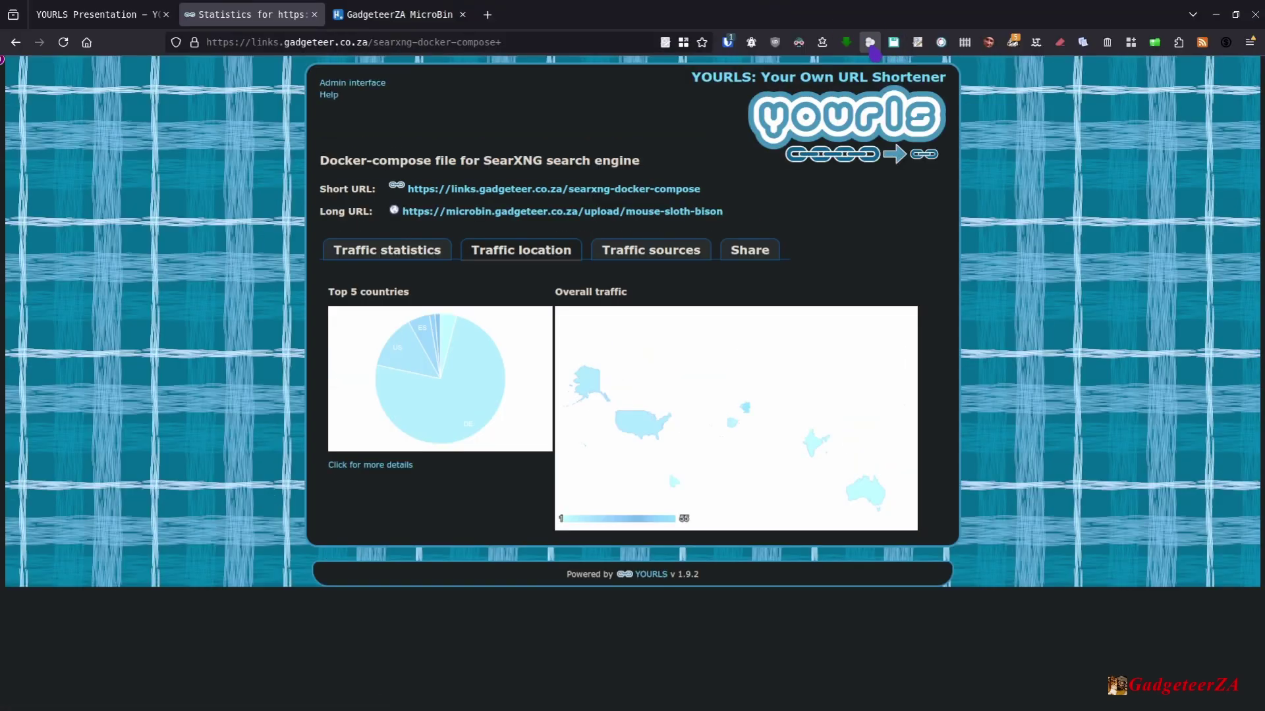
left_click(799, 42)
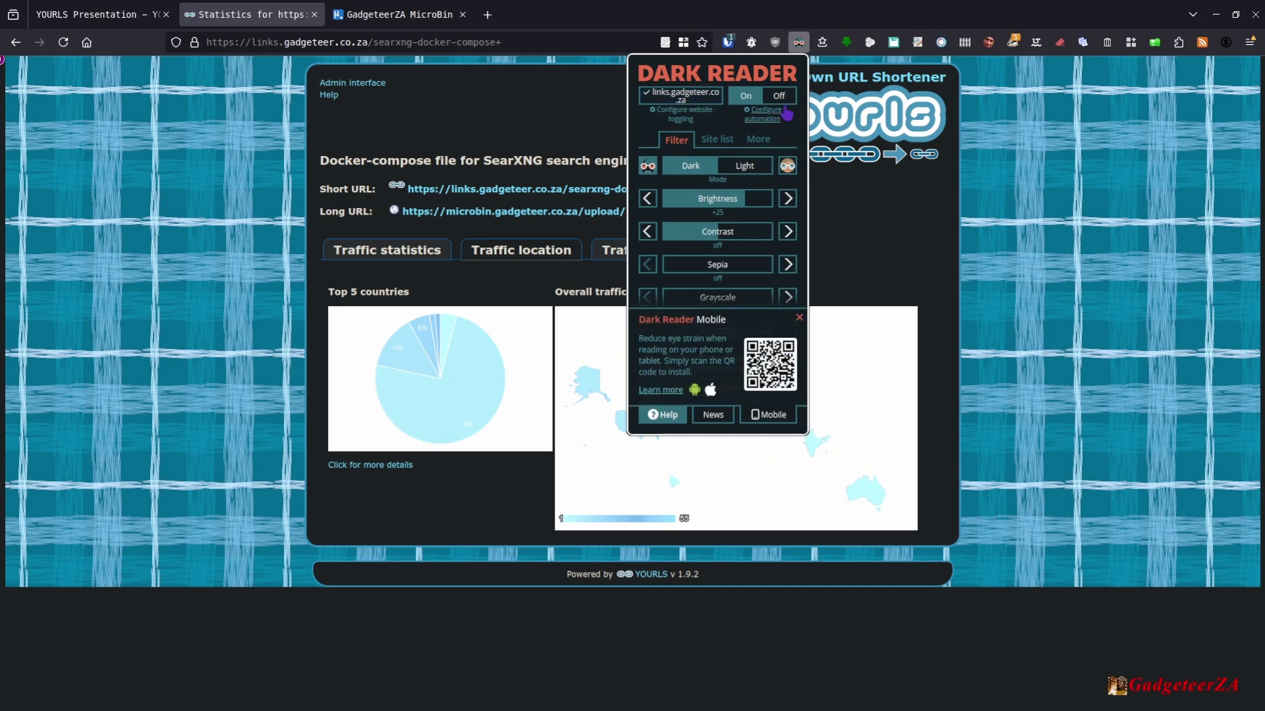
left_click(778, 96)
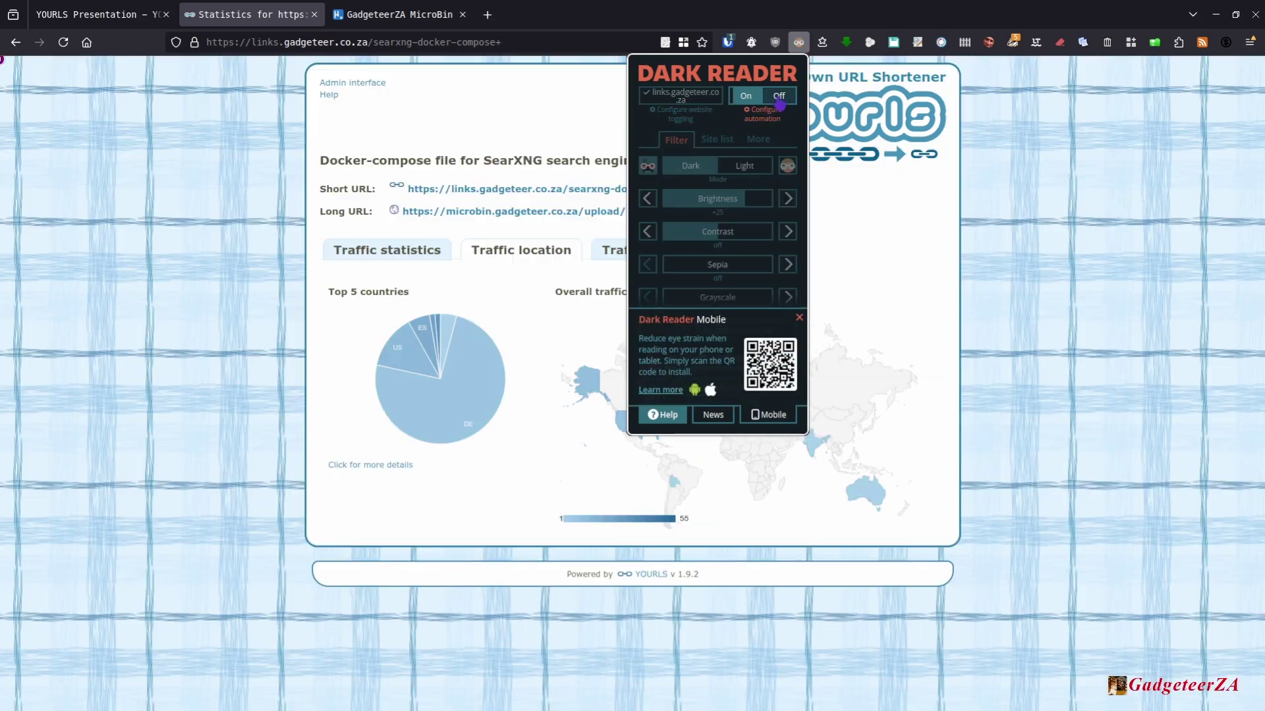
left_click(462, 494)
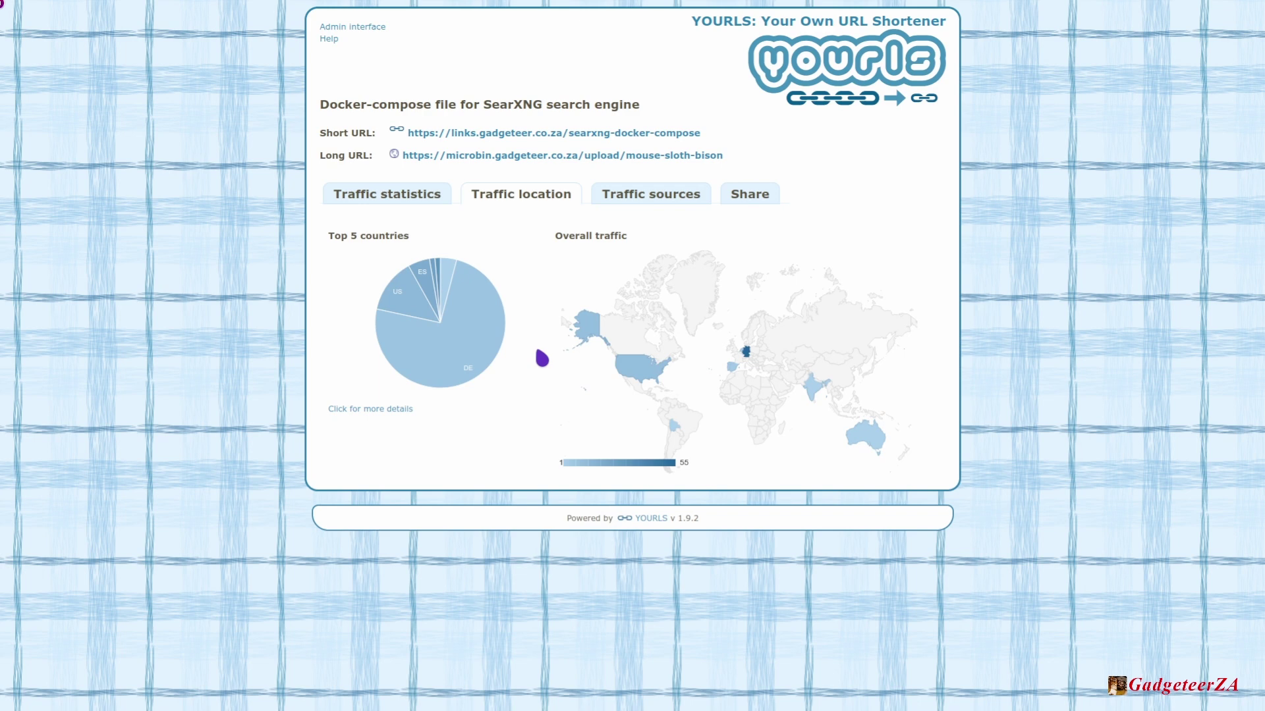
- Examine the hits per country on the pie chart and world map, and expand the detailed country list
mouse_move(480, 349)
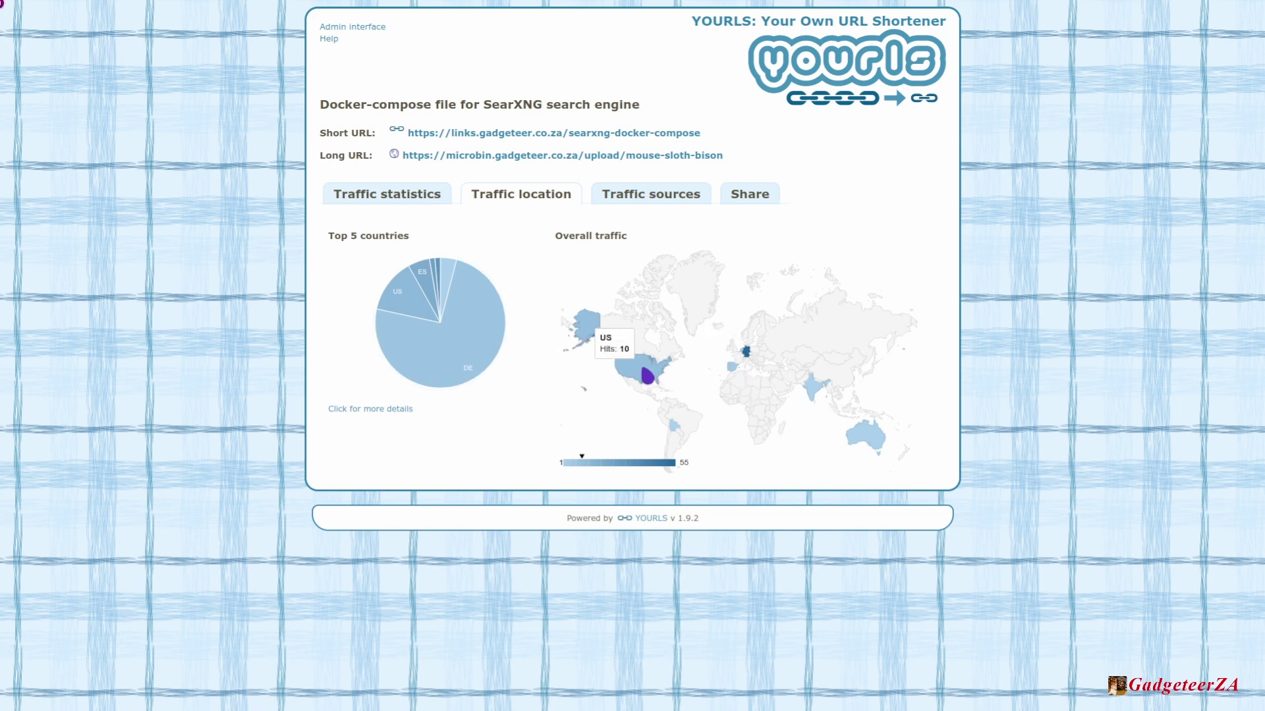
mouse_move(862, 440)
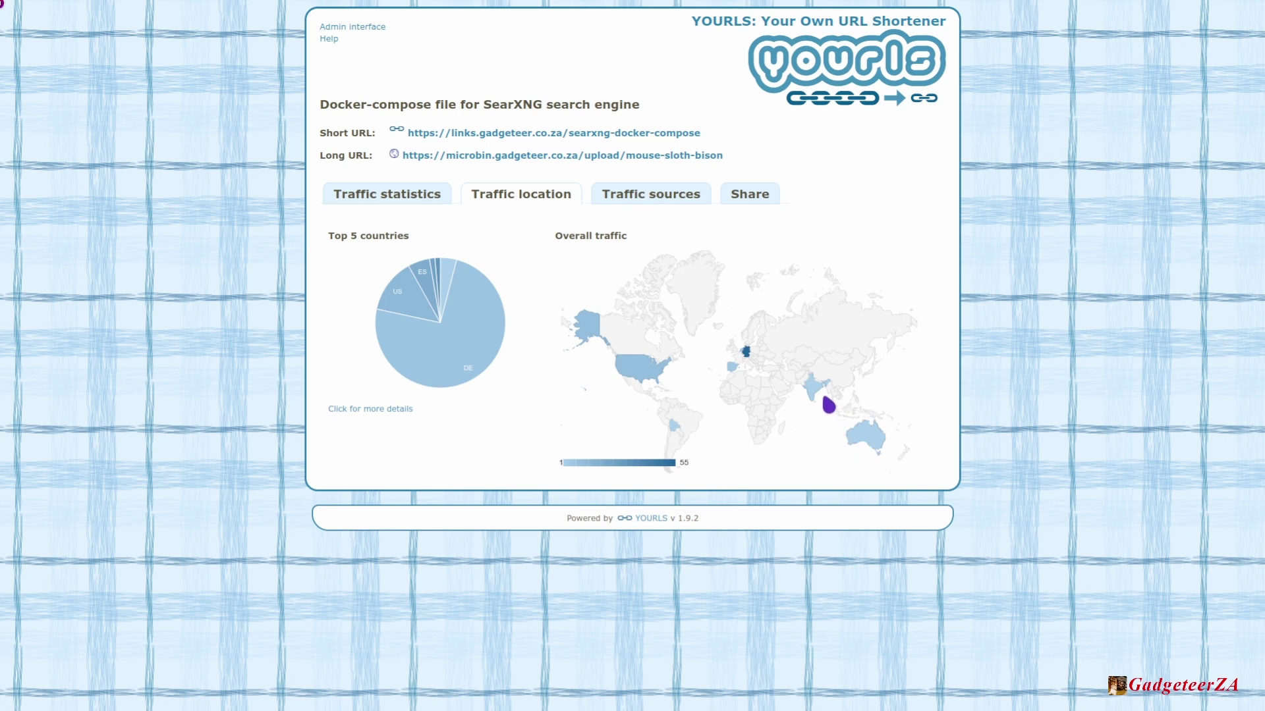
mouse_move(811, 398)
mouse_move(493, 355)
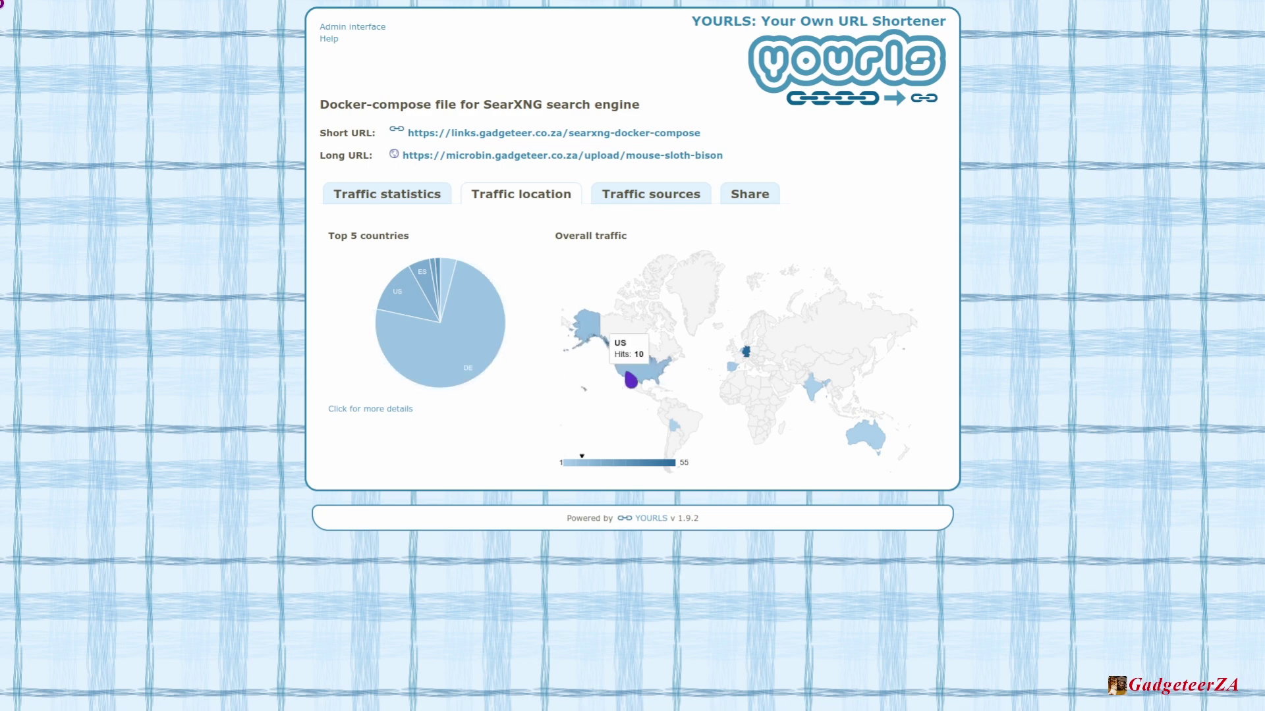
left_click(404, 412)
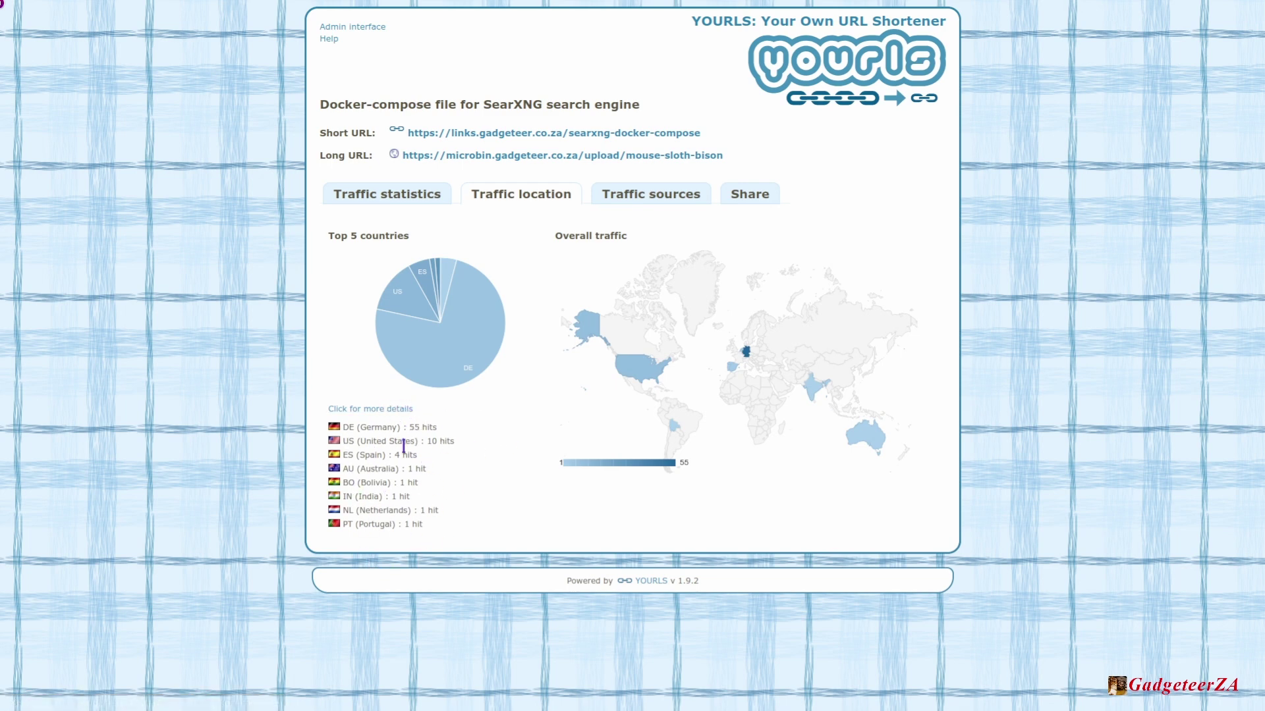
left_click(645, 202)
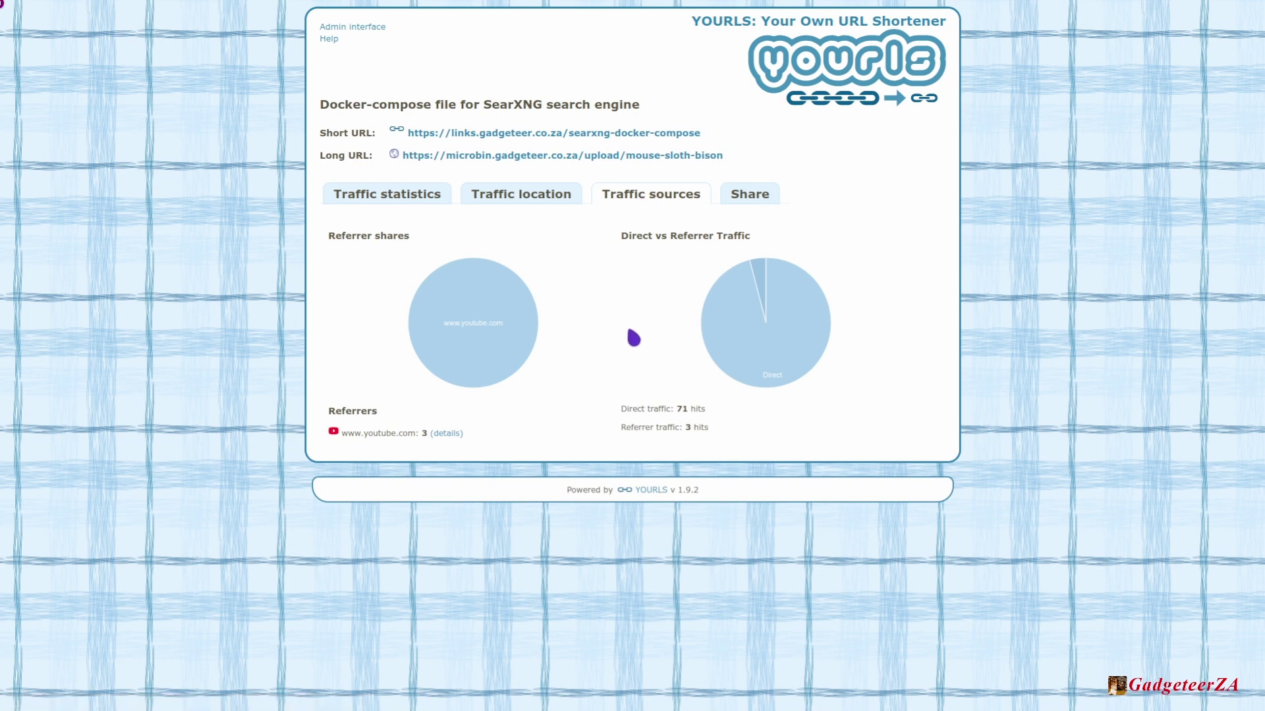
left_click(455, 435)
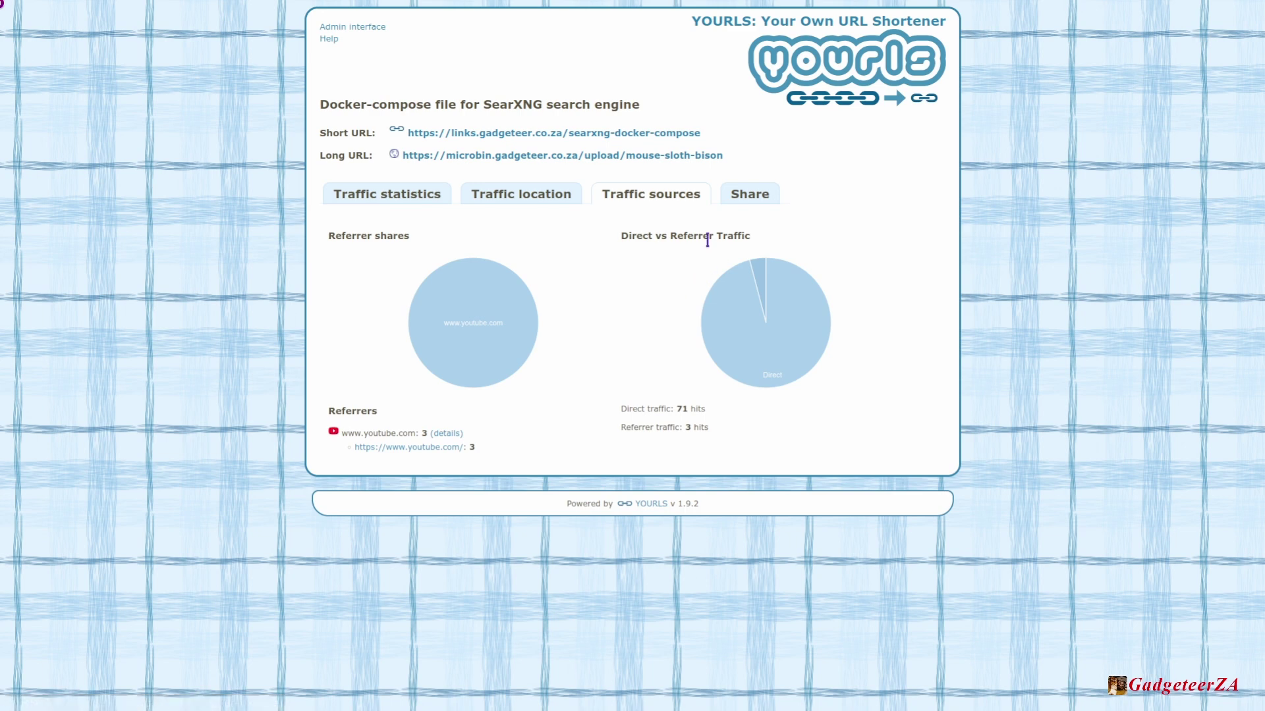
left_click(749, 197)
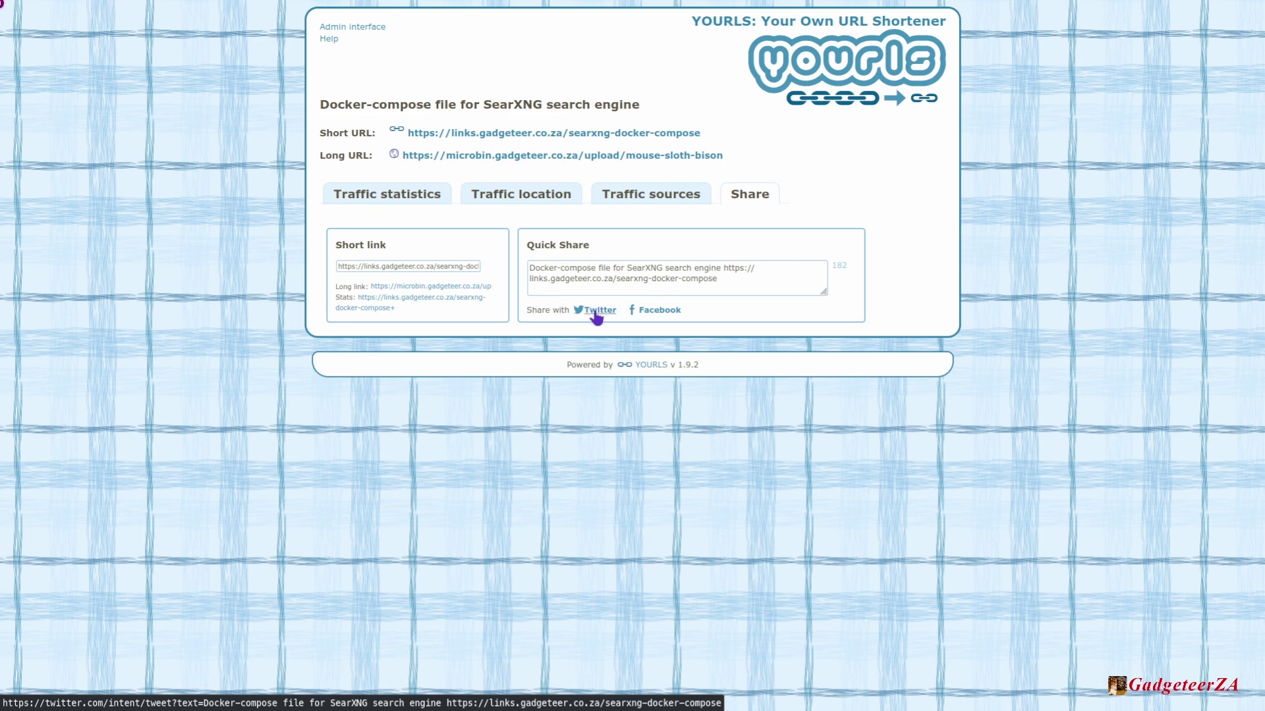
mouse_move(654, 318)
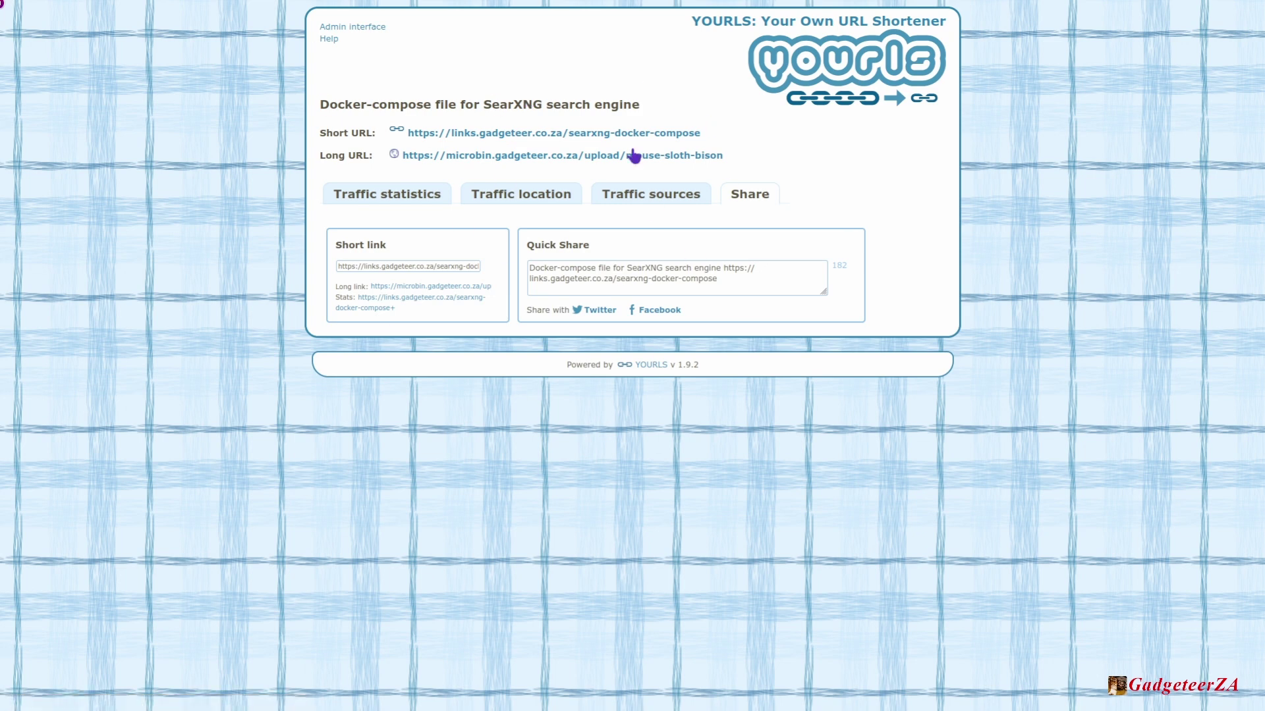
- Return to the admin interface's list of links and turn Dark Reader back on
left_click(360, 32)
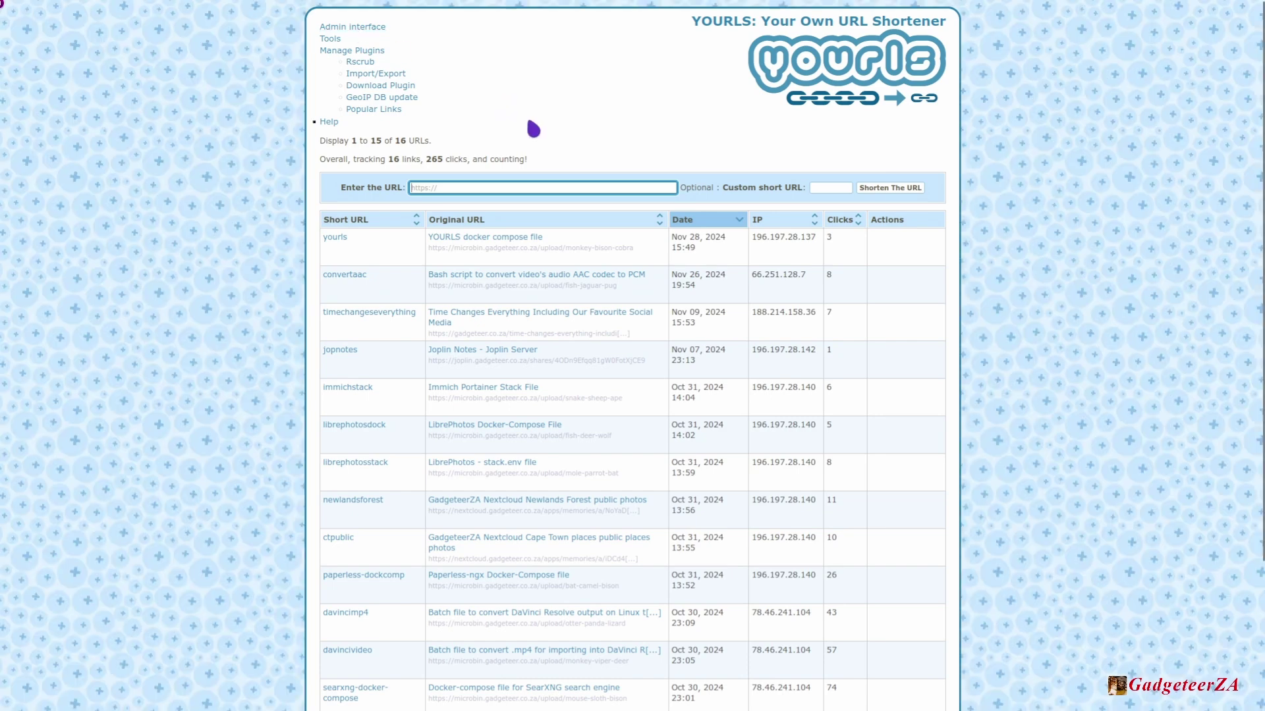
mouse_move(885, 56)
left_click(798, 42)
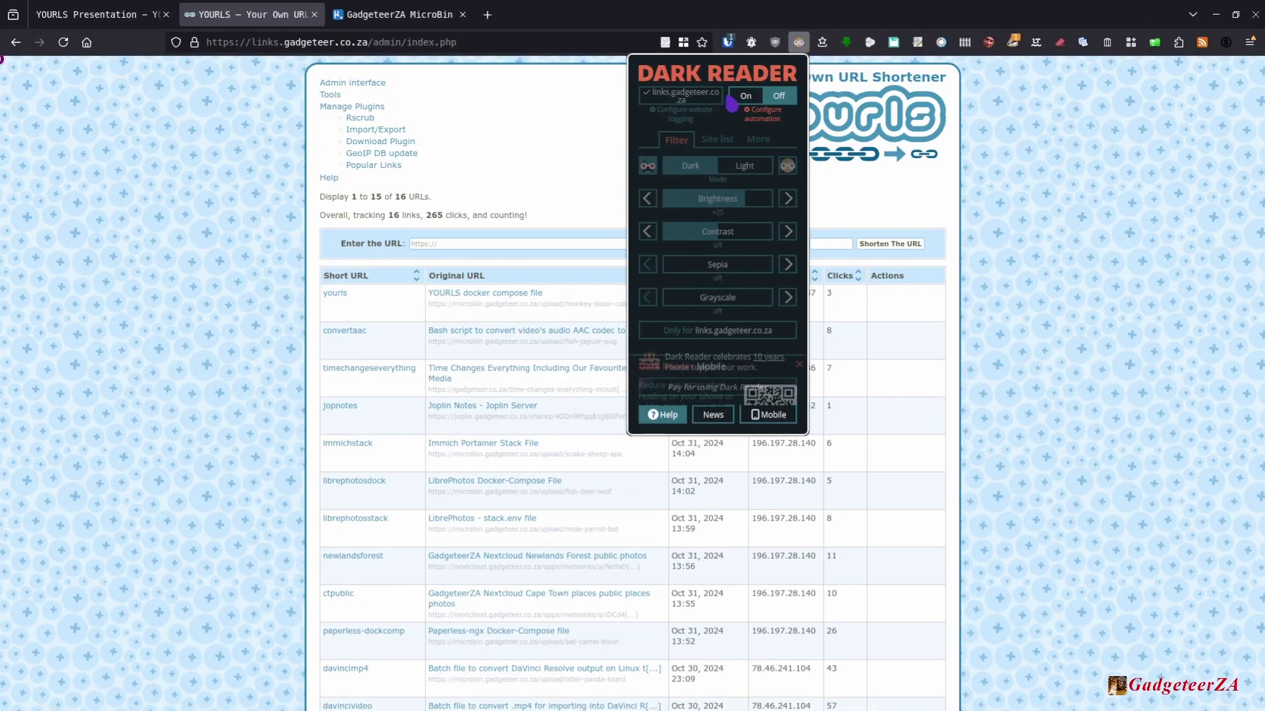
left_click(741, 99)
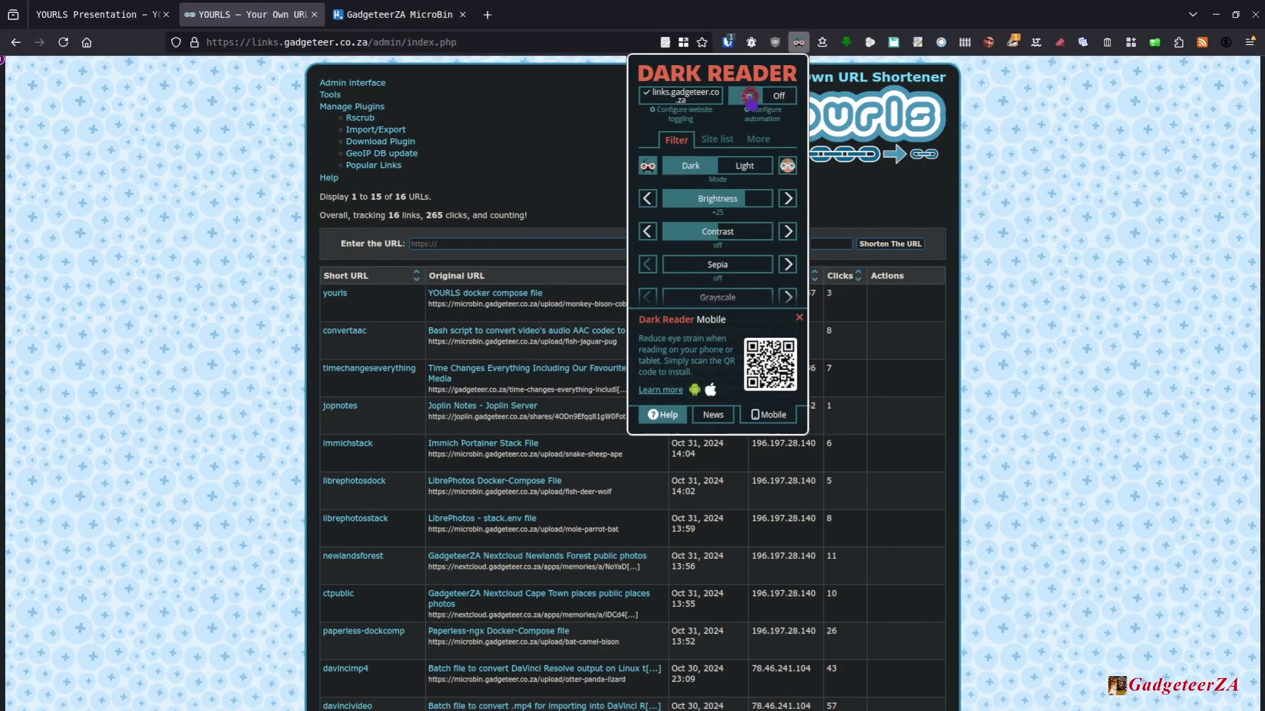
left_click(231, 190)
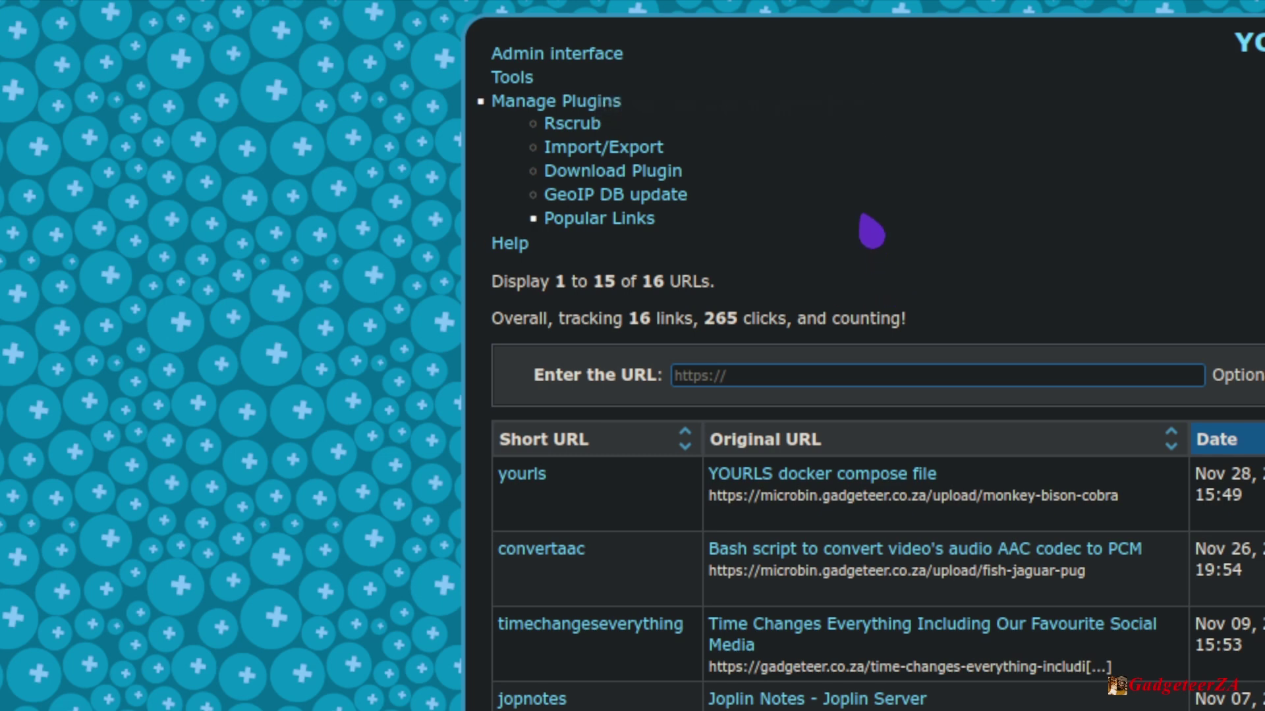
- Enter "davinci" as the search term in the filter below the links table and review the searchable fields
scroll(742, 511, "down", 4)
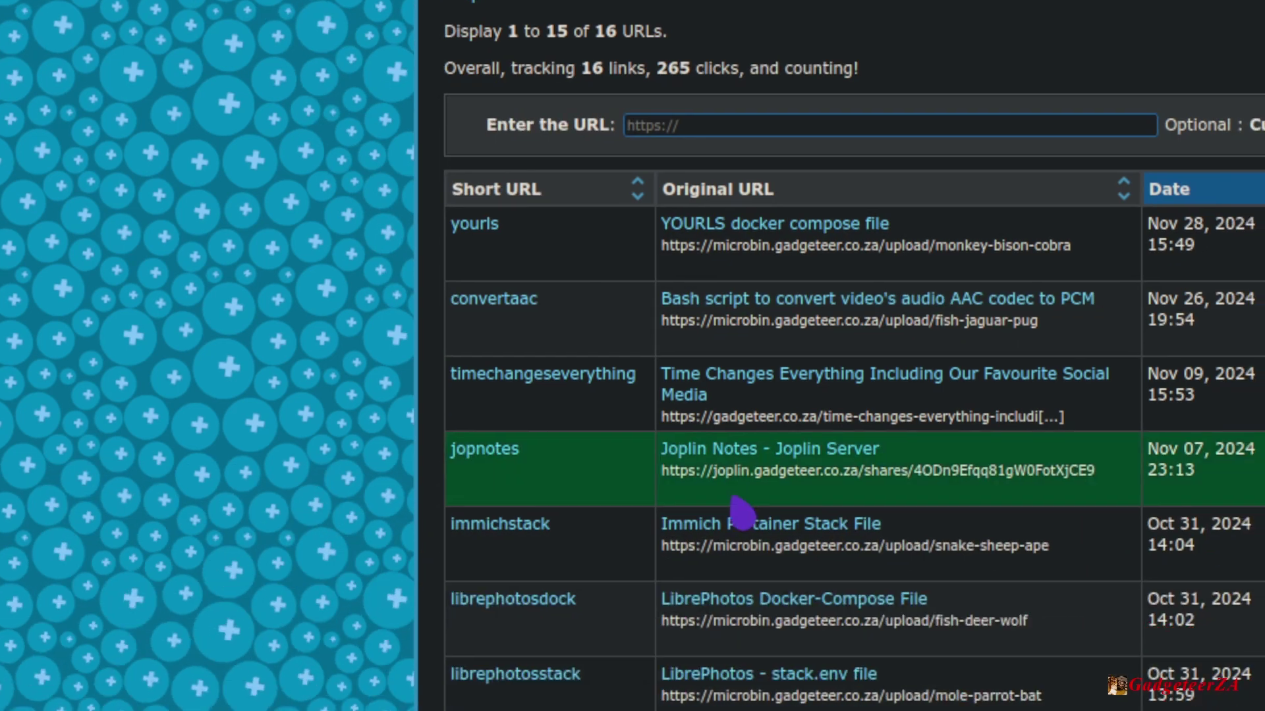
scroll(824, 668, "down", 3)
scroll(824, 668, "down", 5)
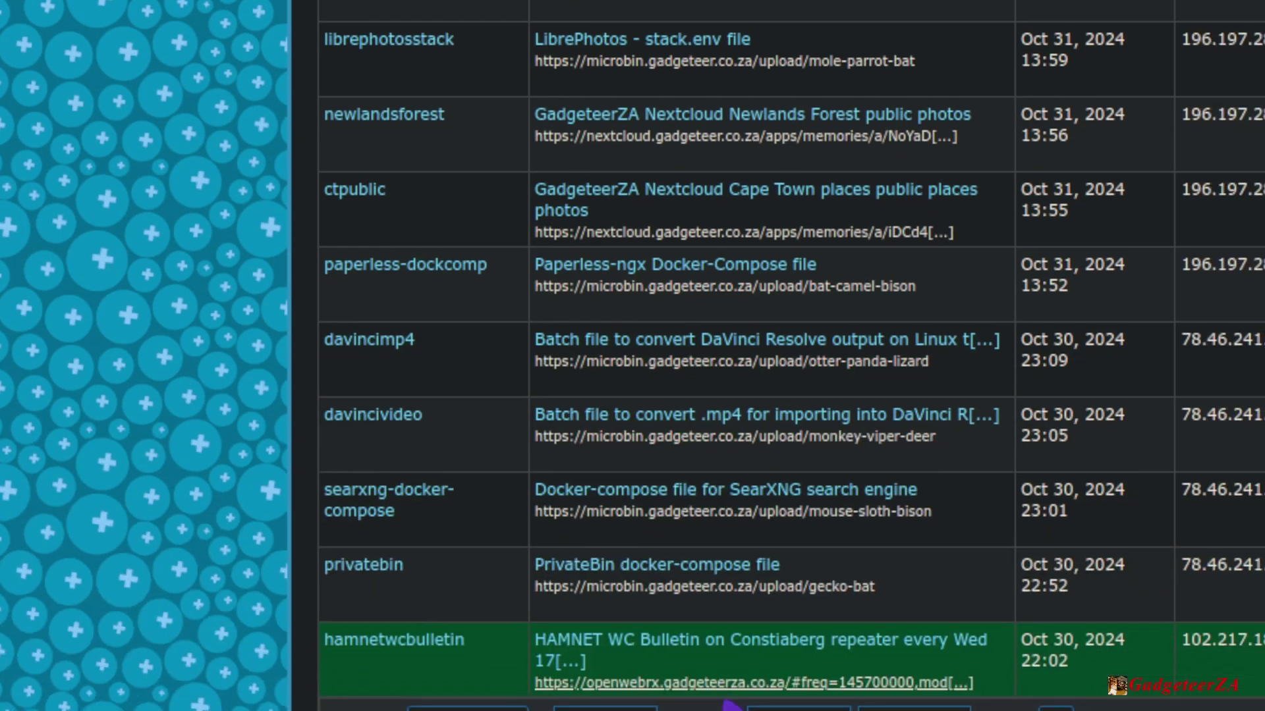
scroll(790, 678, "right", 3)
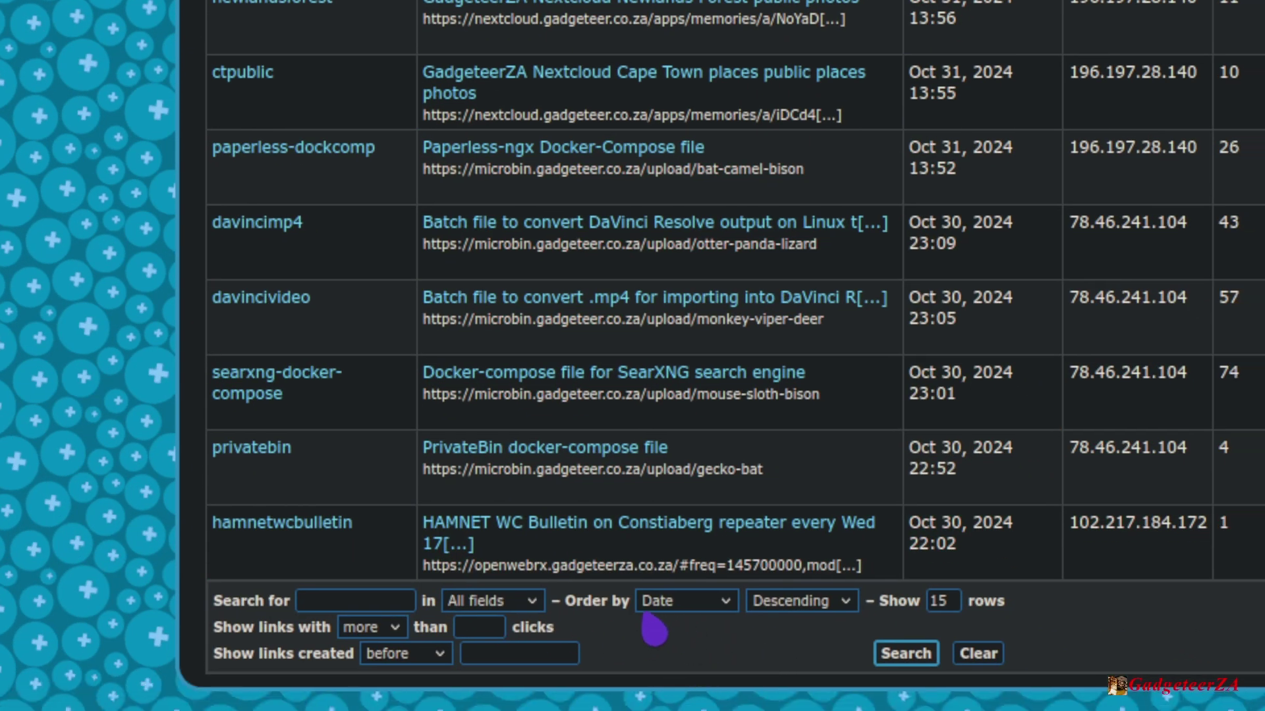
left_click(372, 601)
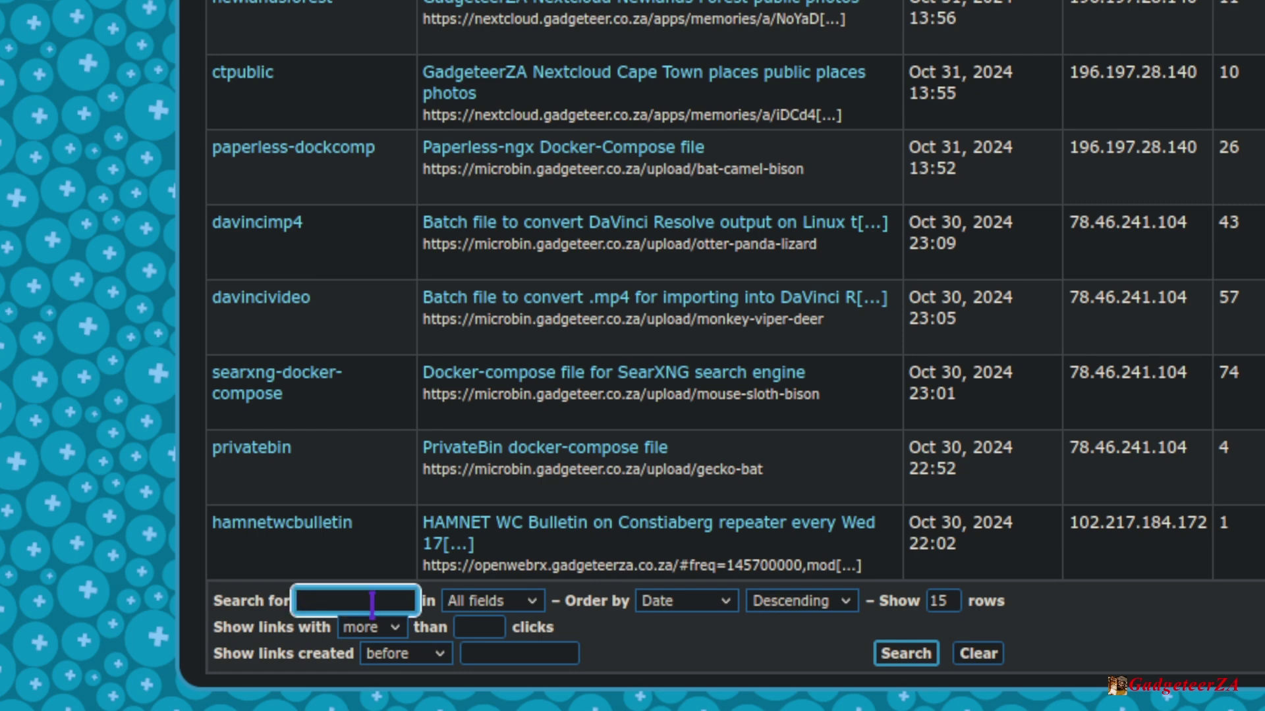
type("davinci")
left_click(530, 601)
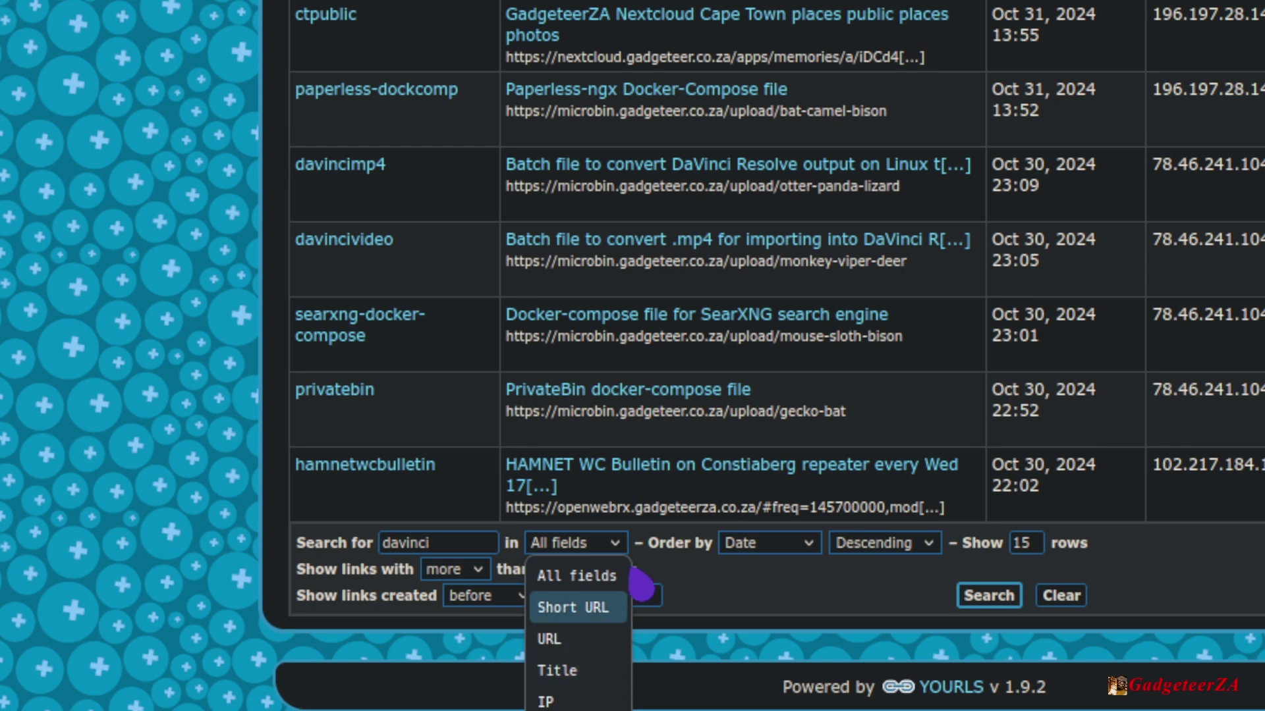
left_click(817, 591)
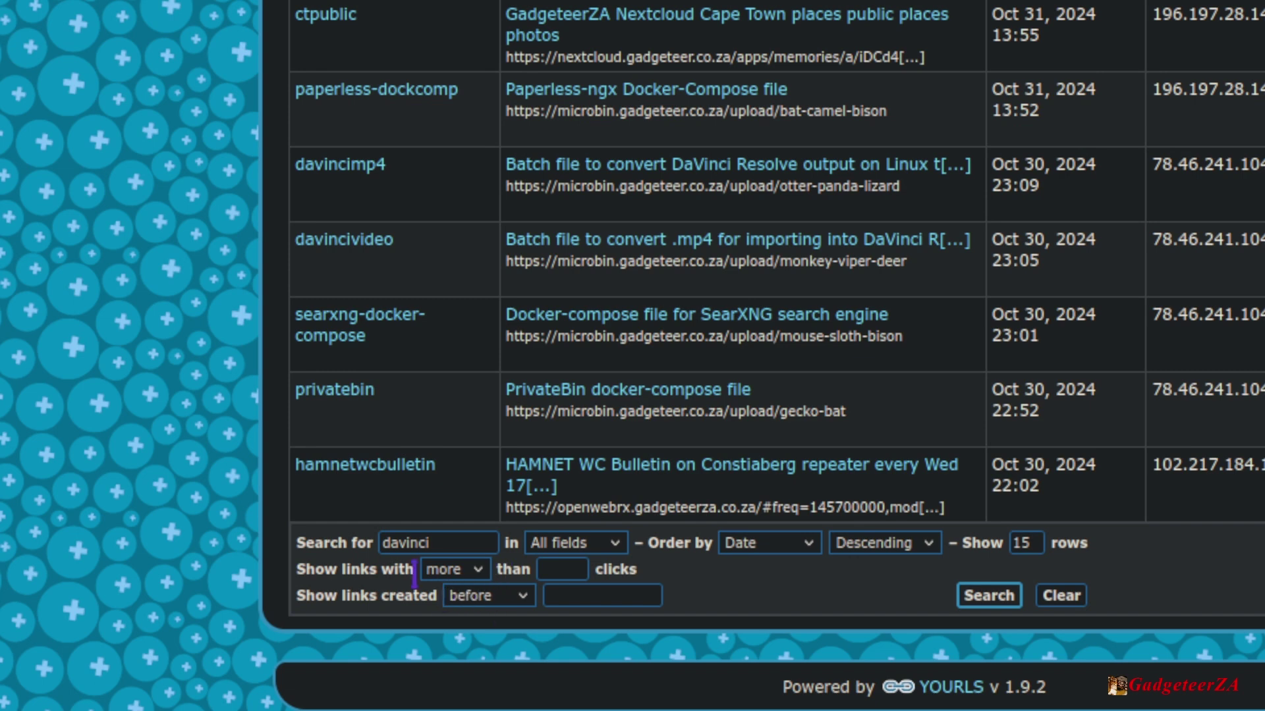
- Review the creation-date filter options and search the links for "davinci" in all fields with more than 1 click
left_click(507, 596)
left_click(490, 624)
left_click(556, 569)
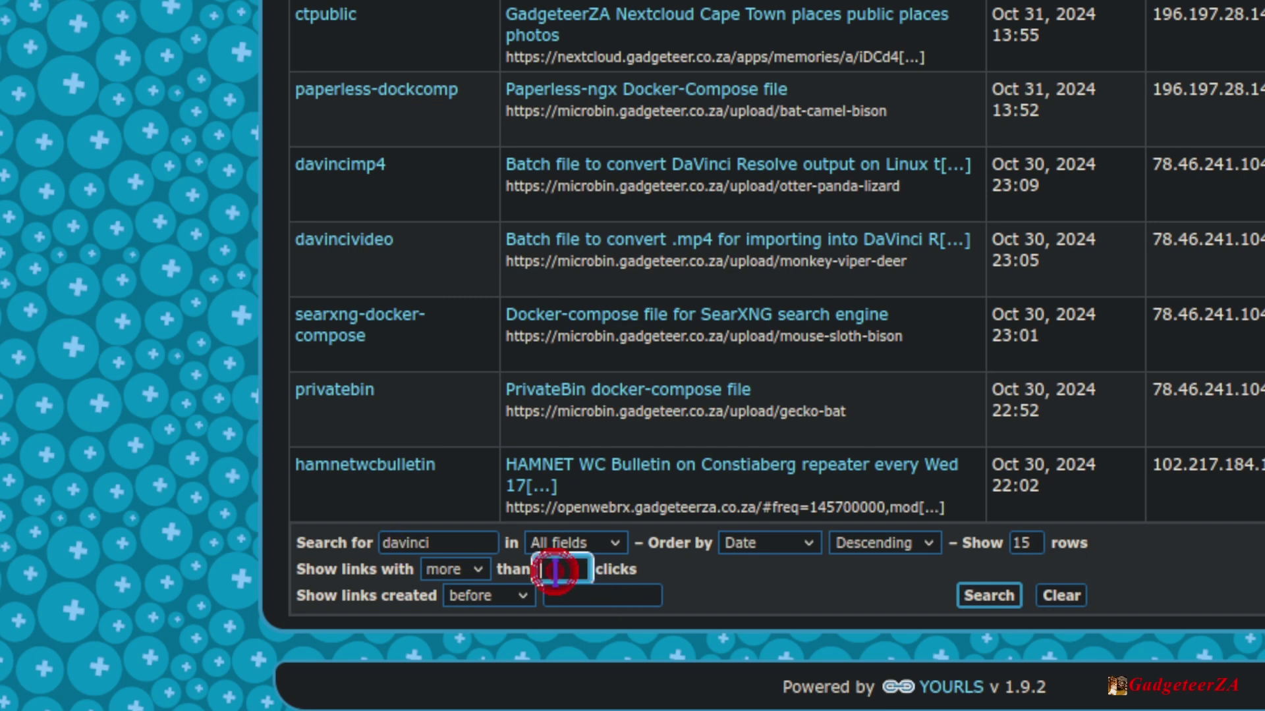
type("1")
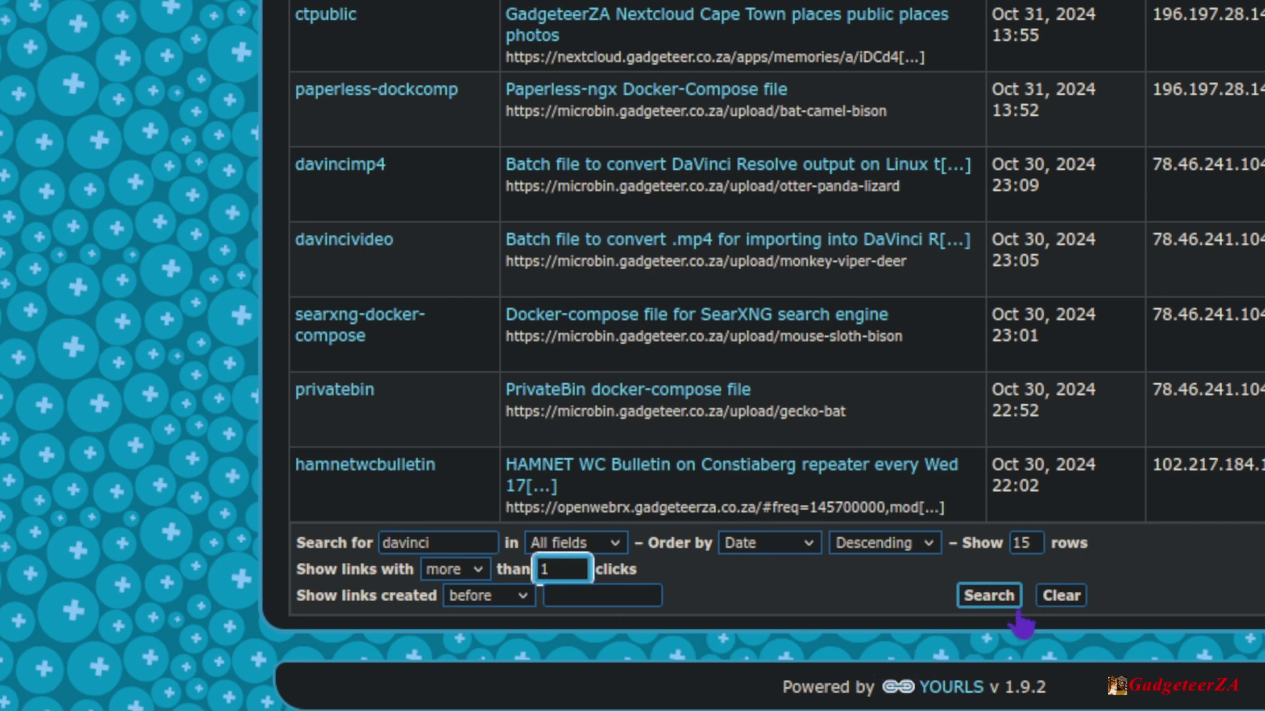
left_click(1000, 600)
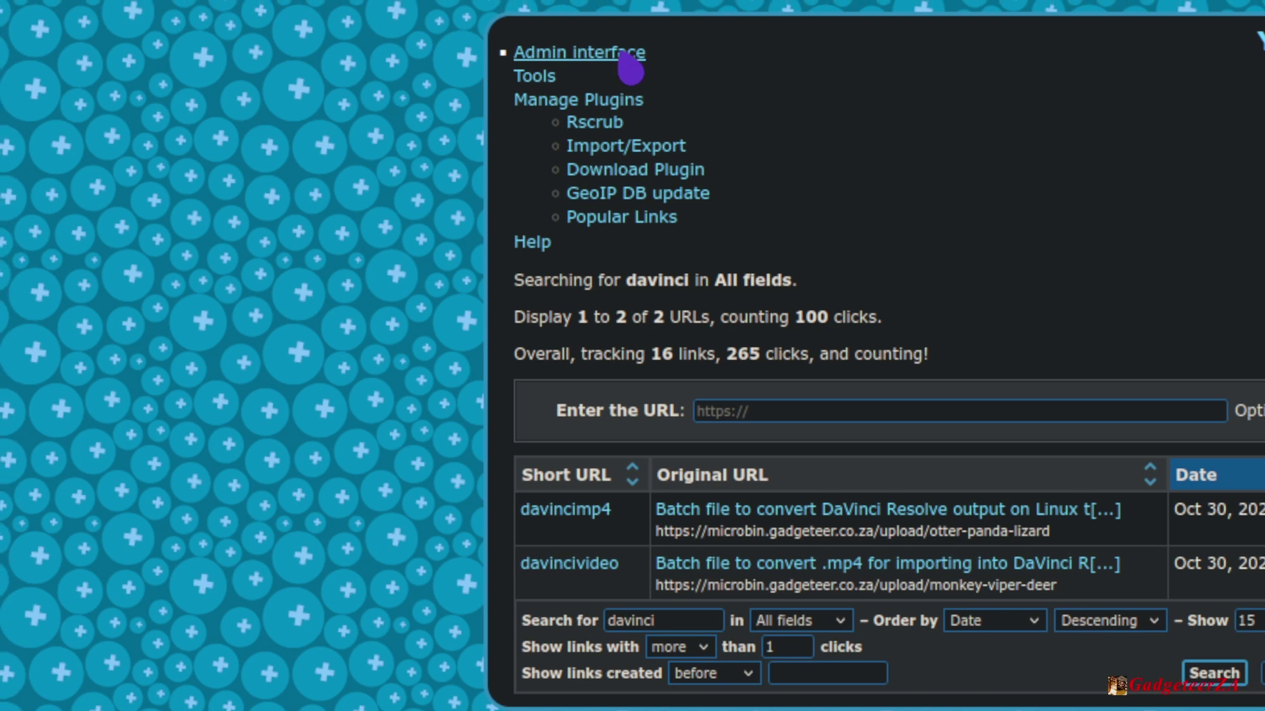
- Return to the admin interface's full links list and review the standard, instant and social bookmarklets on the Tools page
left_click(557, 40)
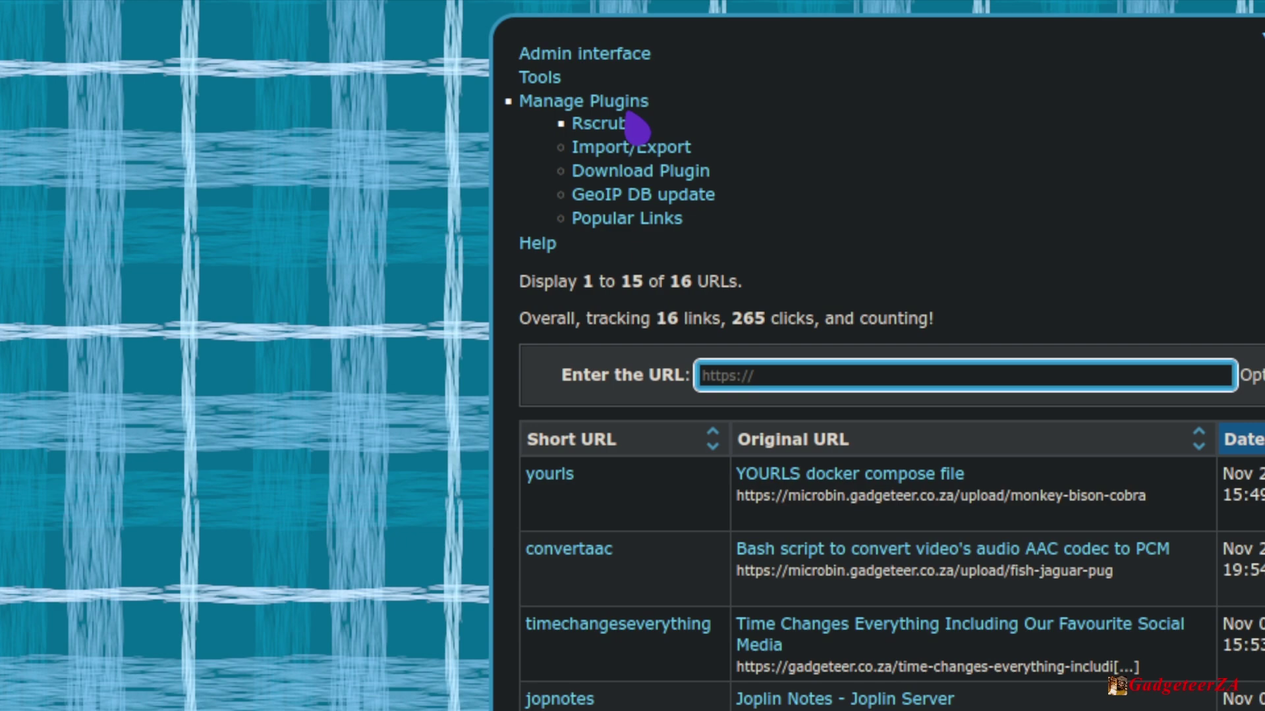
left_click(540, 78)
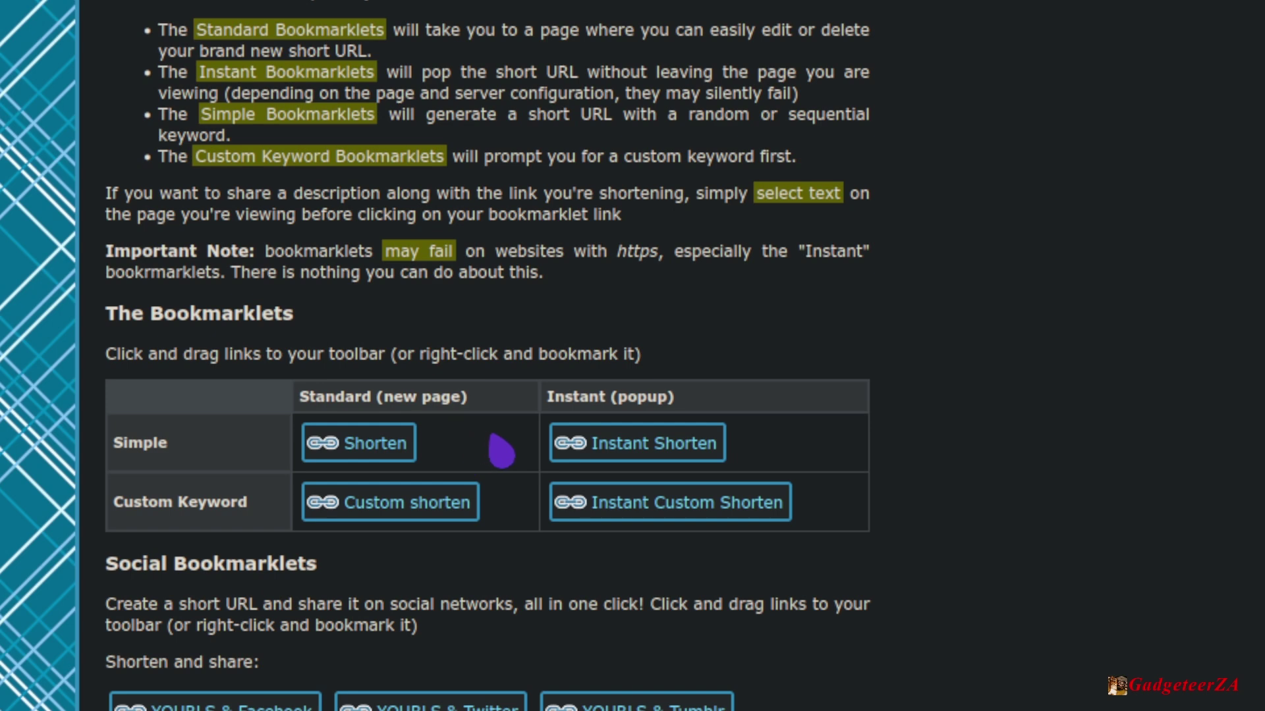
scroll(567, 603, "down", 3)
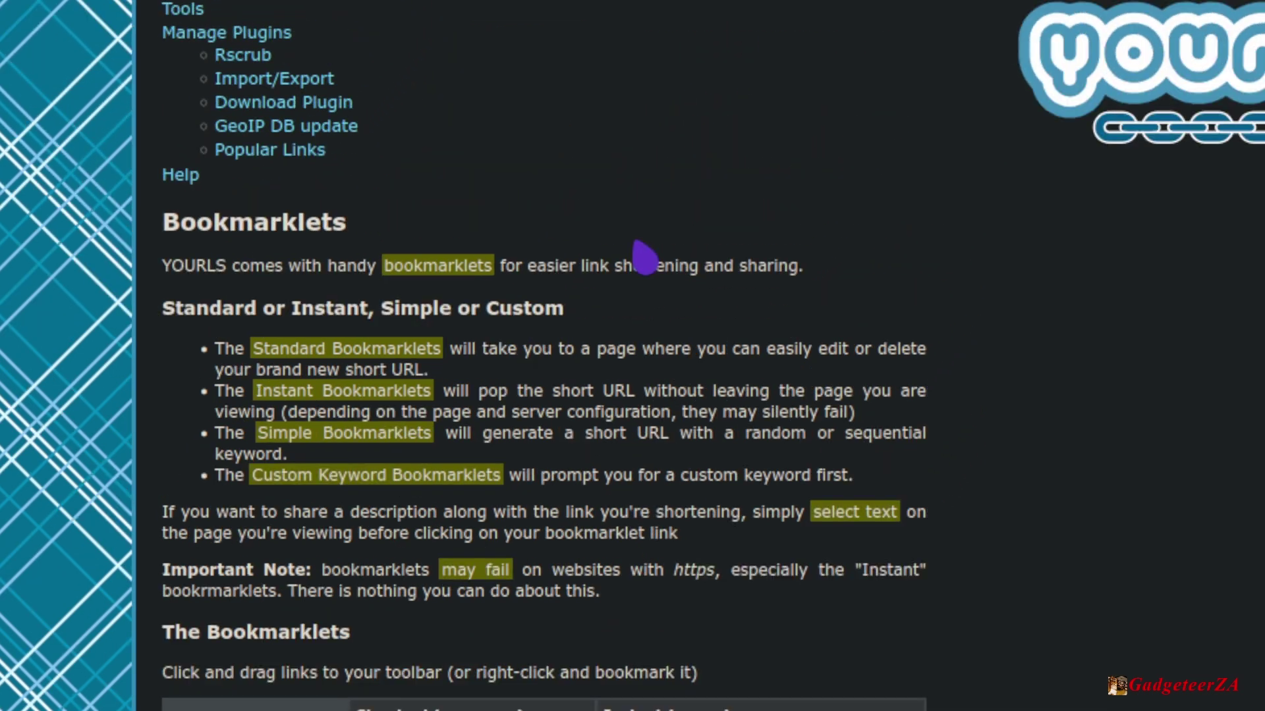
- Open the YOURLS help documentation and read through the About page's feature list and sample screenshots
left_click(182, 177)
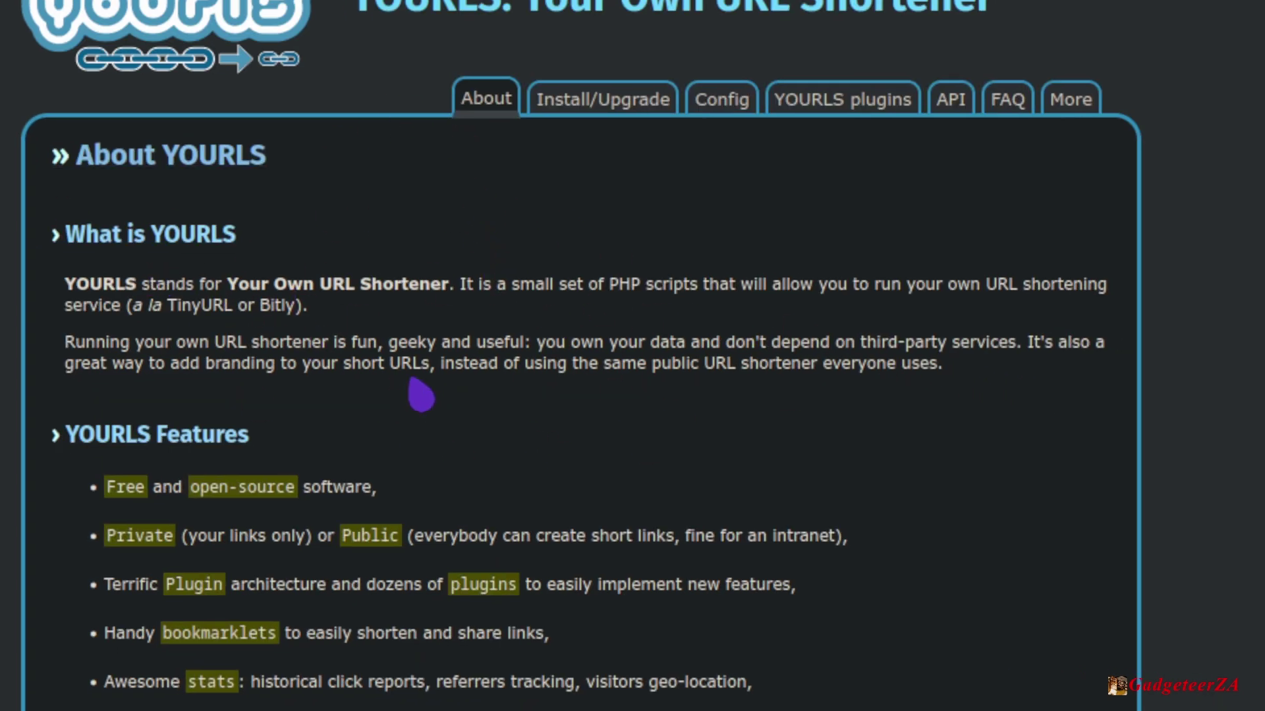
scroll(422, 394, "down", 10)
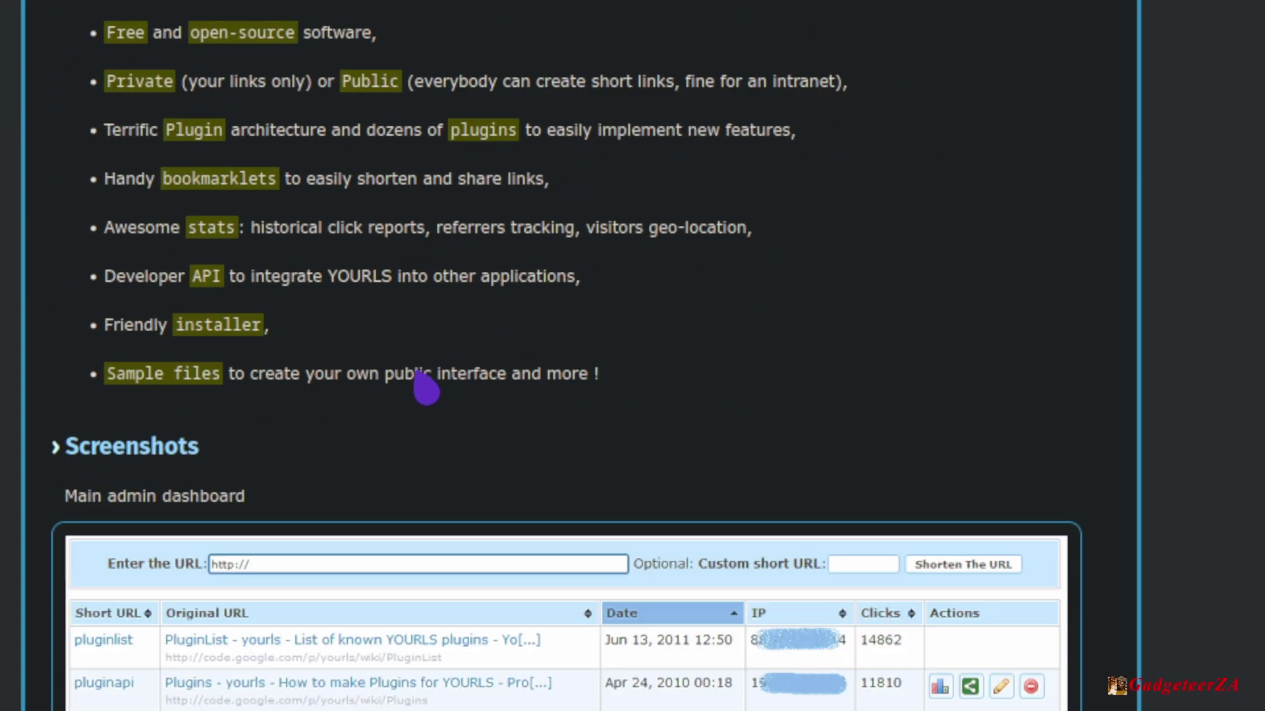
scroll(424, 388, "down", 5)
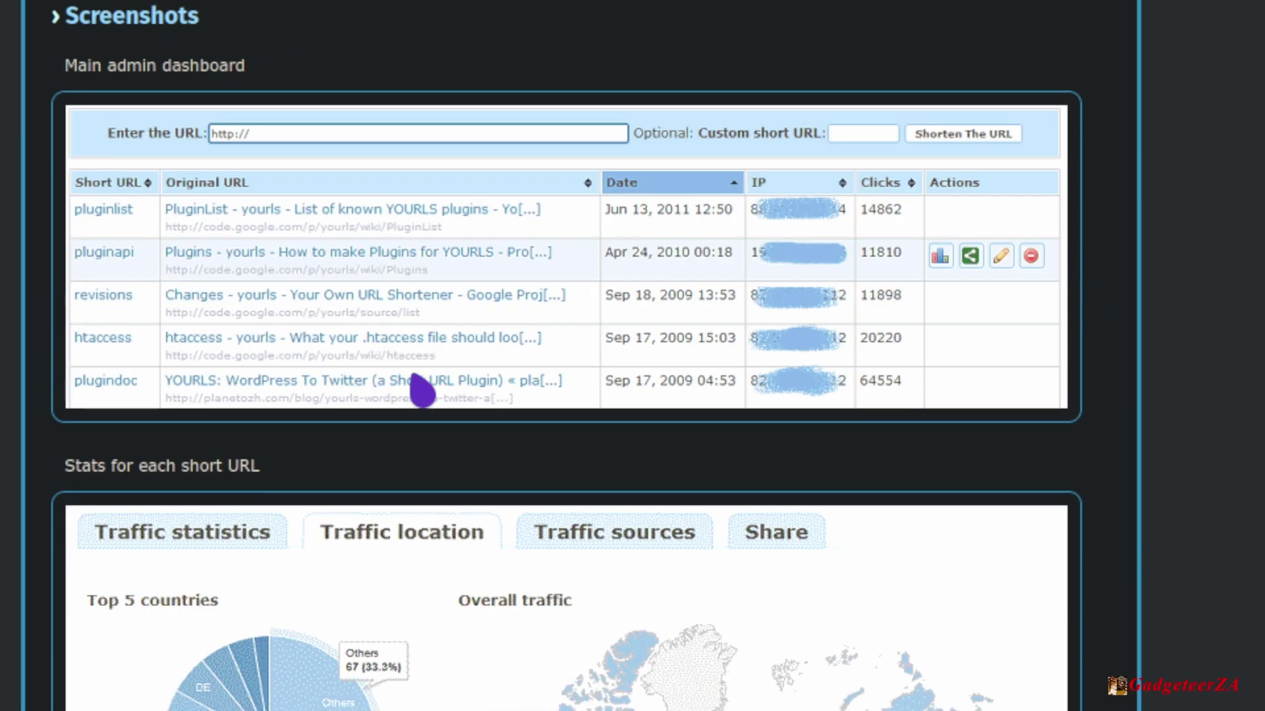
scroll(448, 540, "up", 2)
scroll(415, 347, "up", 14)
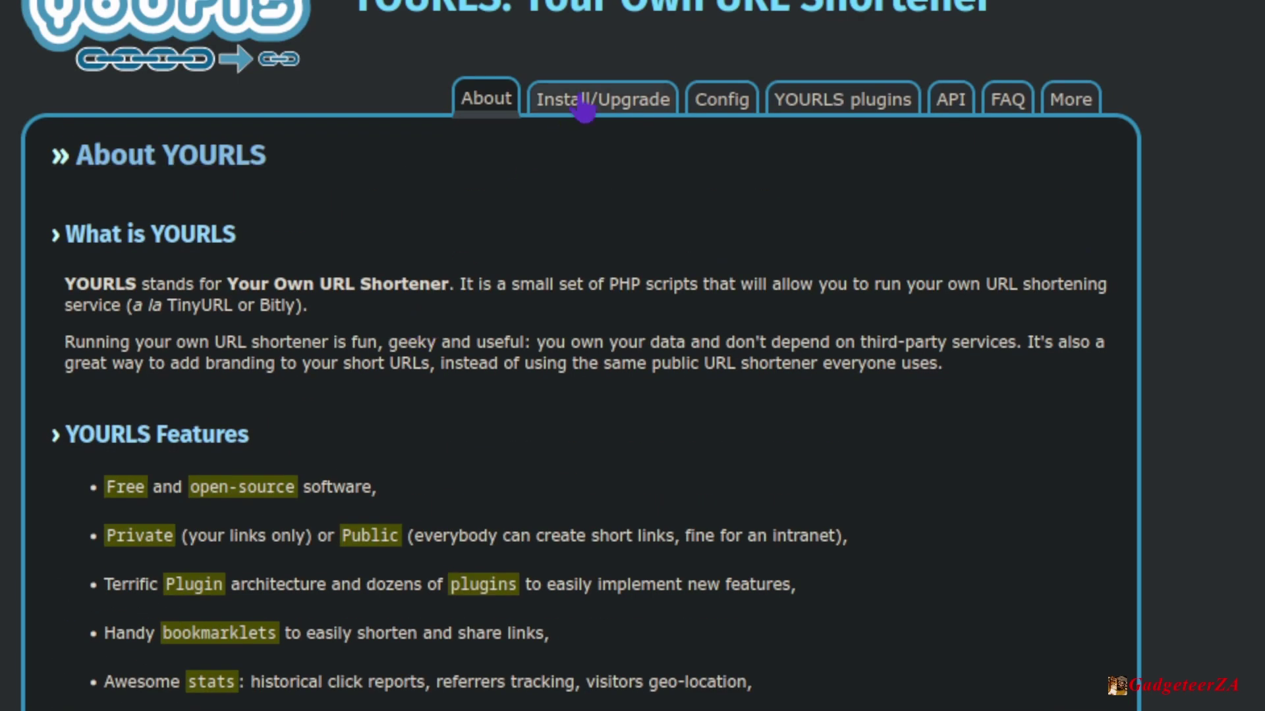
- Read the fresh install instructions and the MySQL settings for user/config.php in the help documentation
left_click(583, 109)
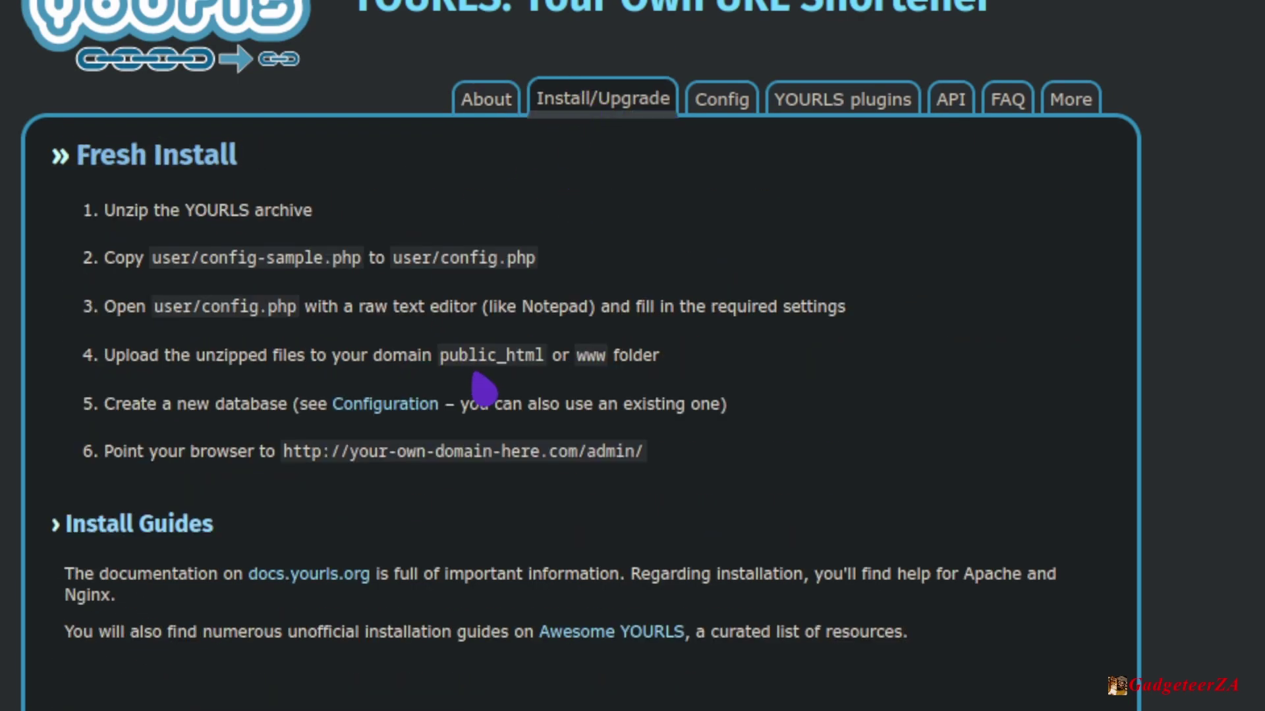
scroll(767, 616, "down", 1)
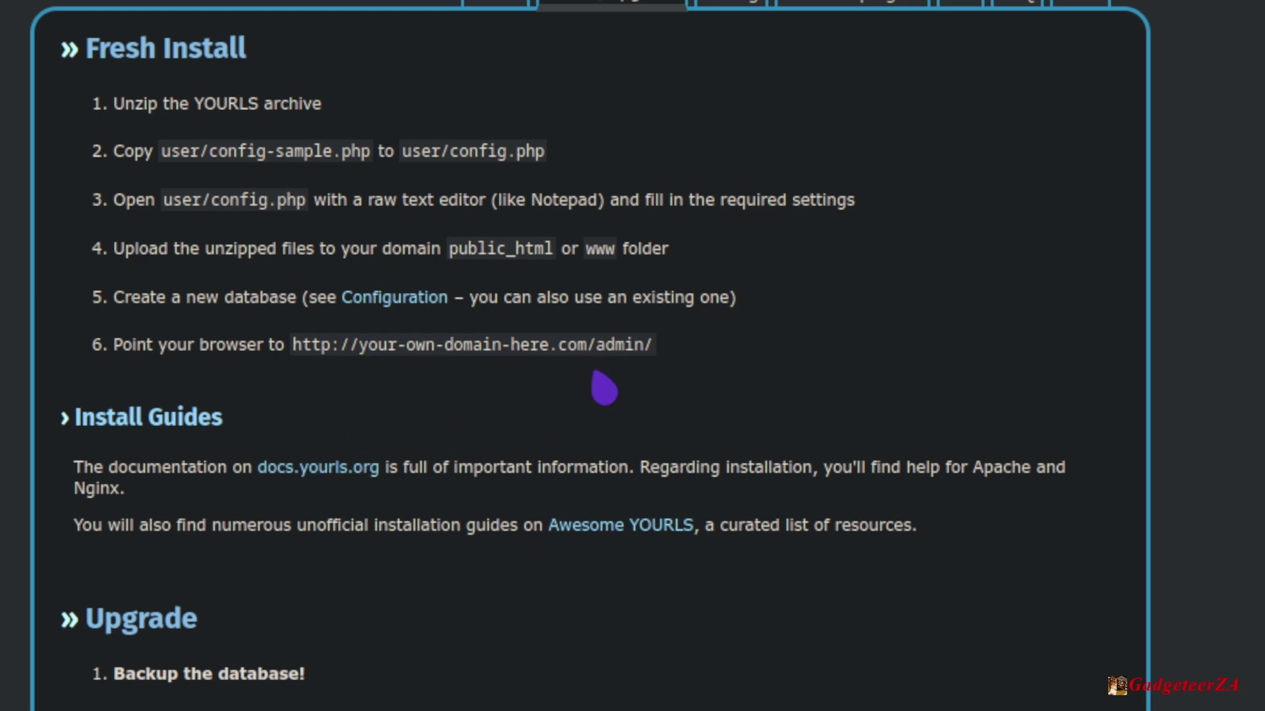
left_click(741, 66)
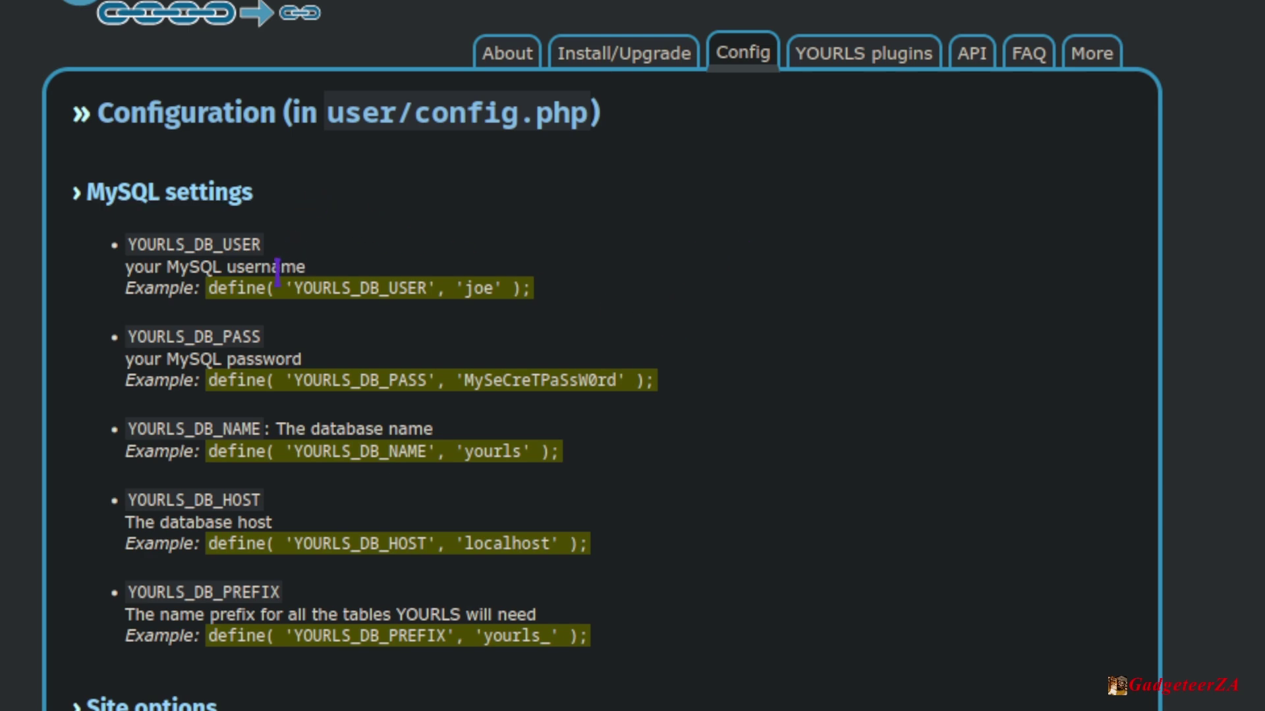
scroll(301, 455, "down", 3)
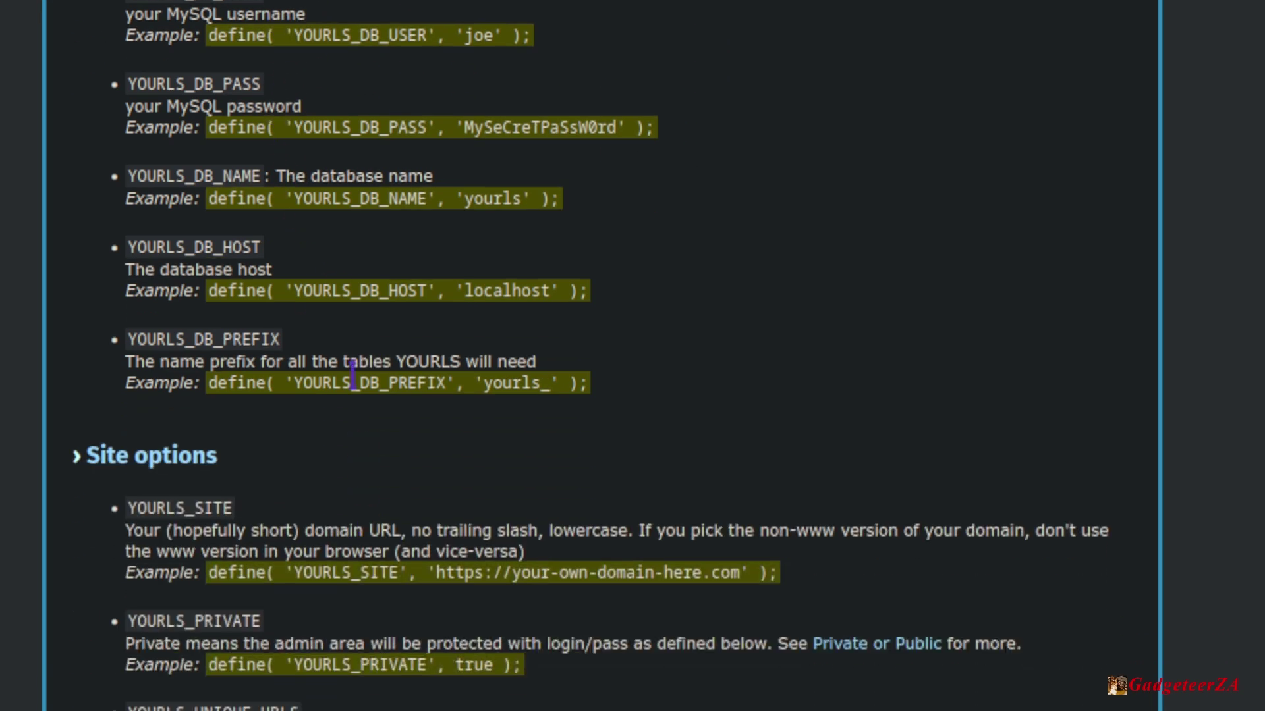
scroll(445, 348, "up", 3)
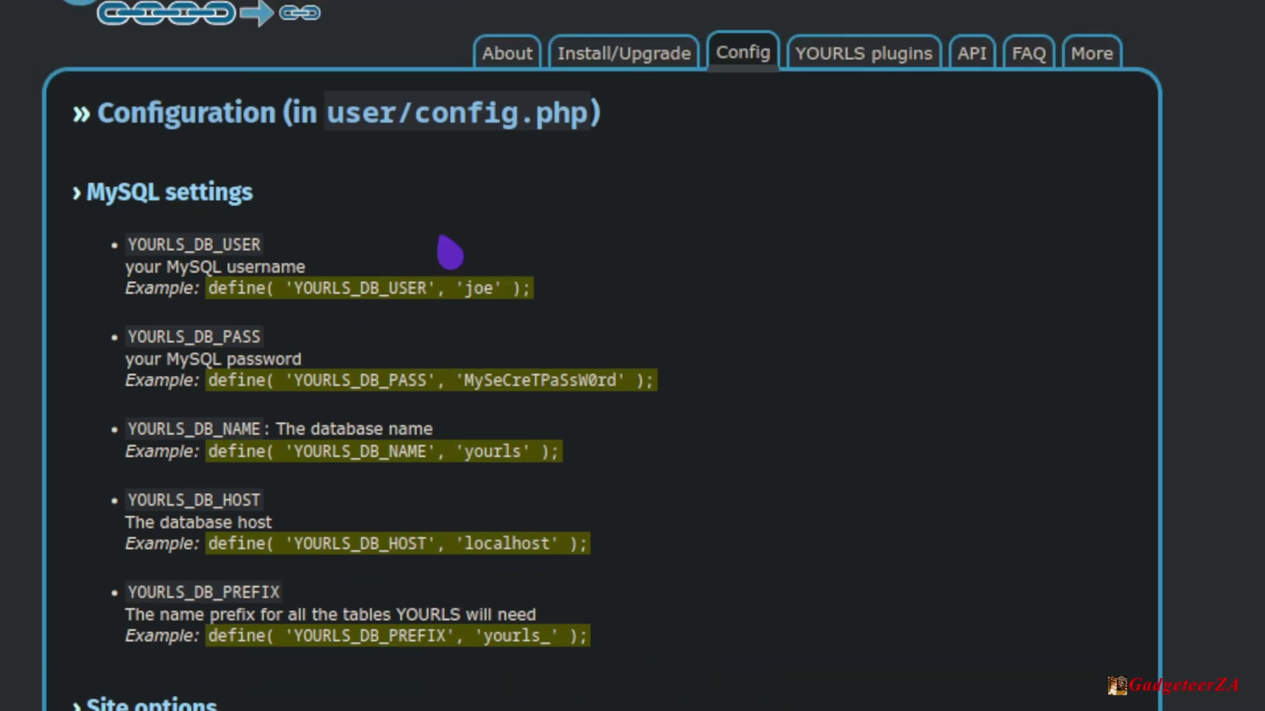
- Review the documentation on YOURLS plugins and on the API's features and usage parameters
left_click(878, 55)
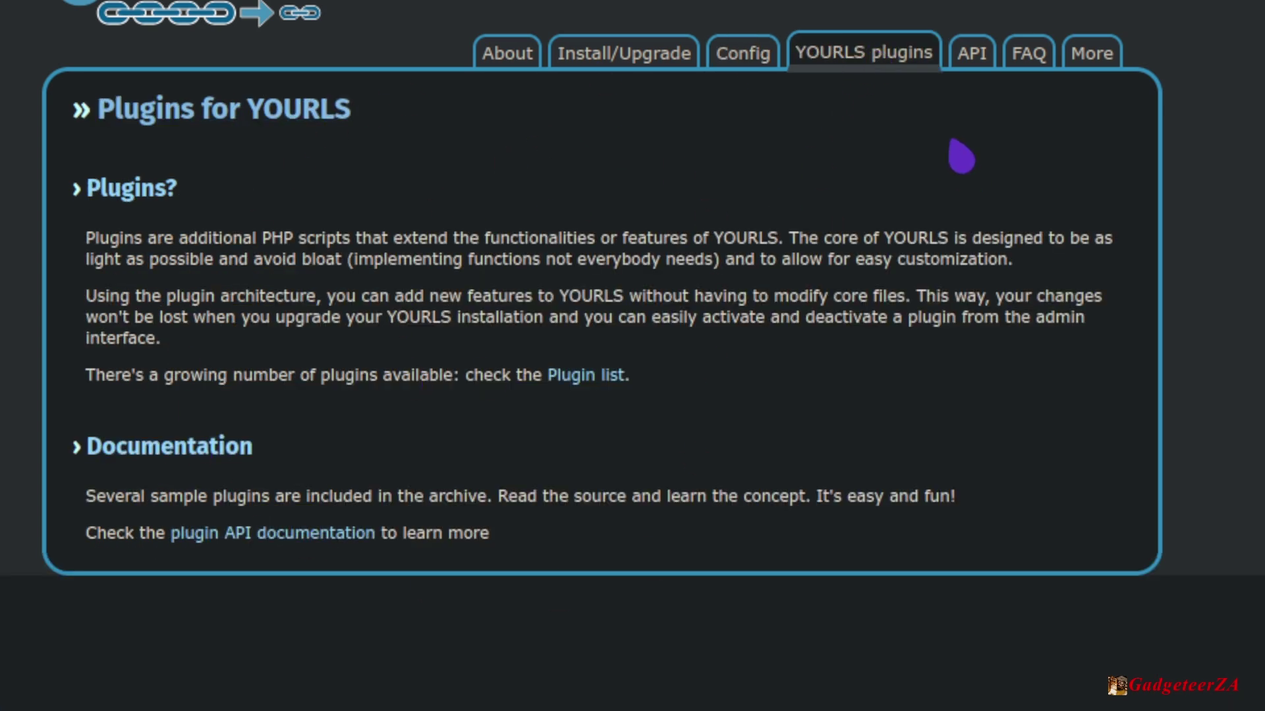
left_click(974, 56)
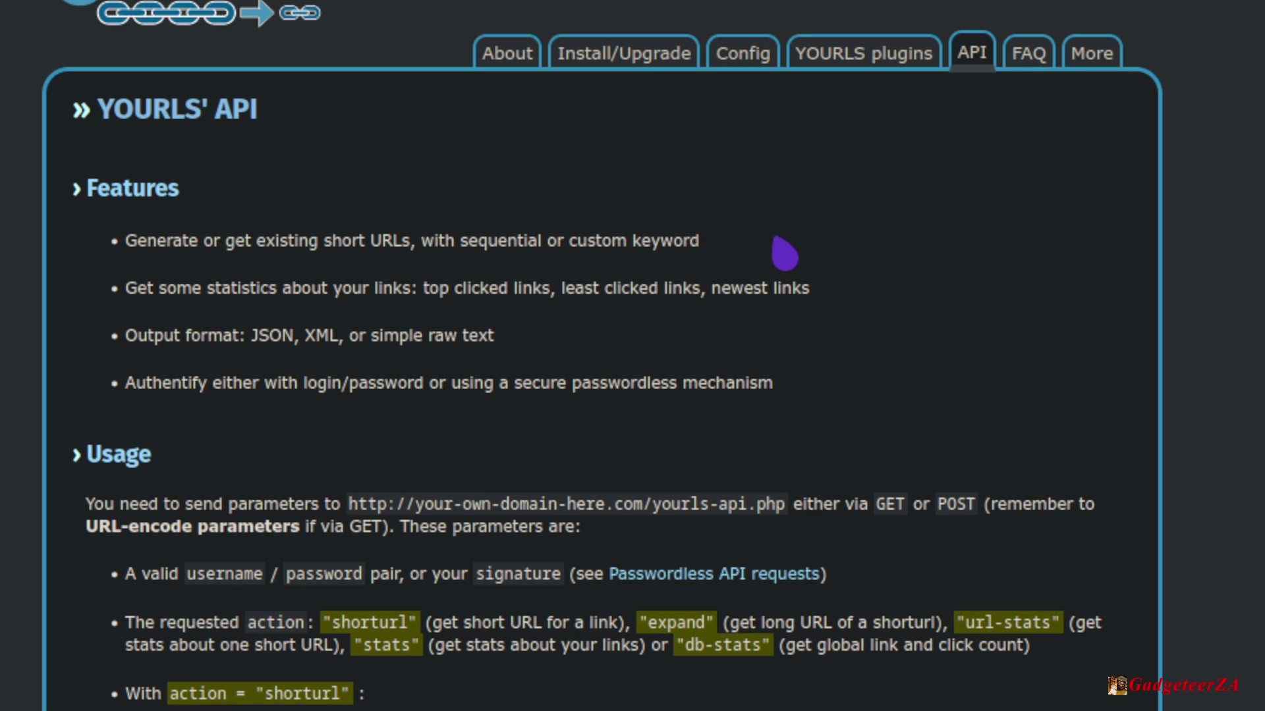
scroll(768, 248, "down", 4)
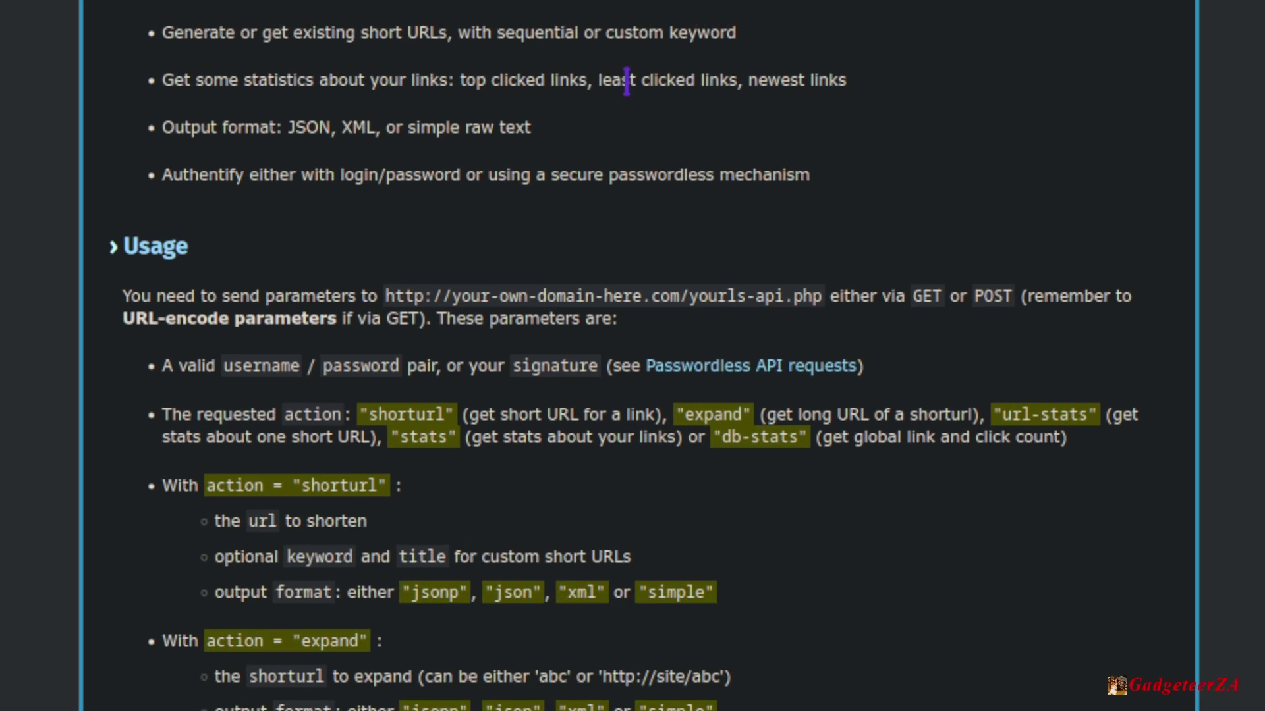
scroll(900, 323, "up", 3)
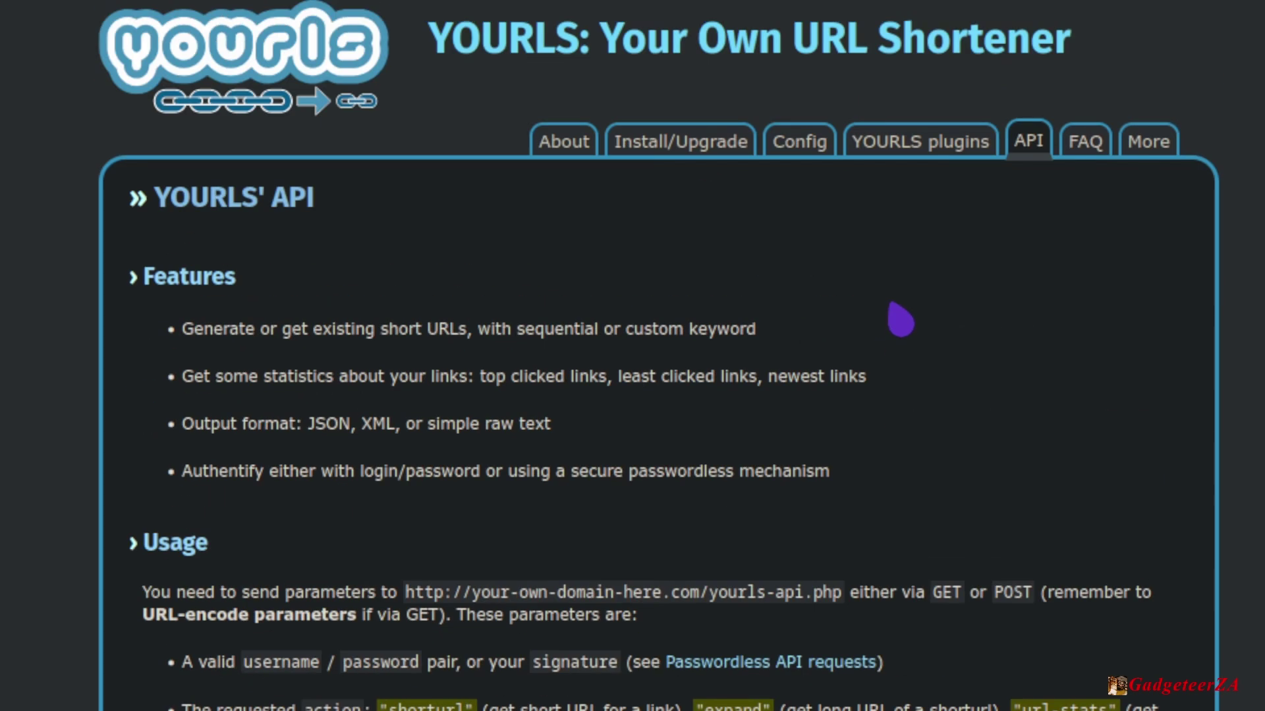
- Skim the FAQ on server requirements and limitations, and view the community resources and showcase information
left_click(1093, 155)
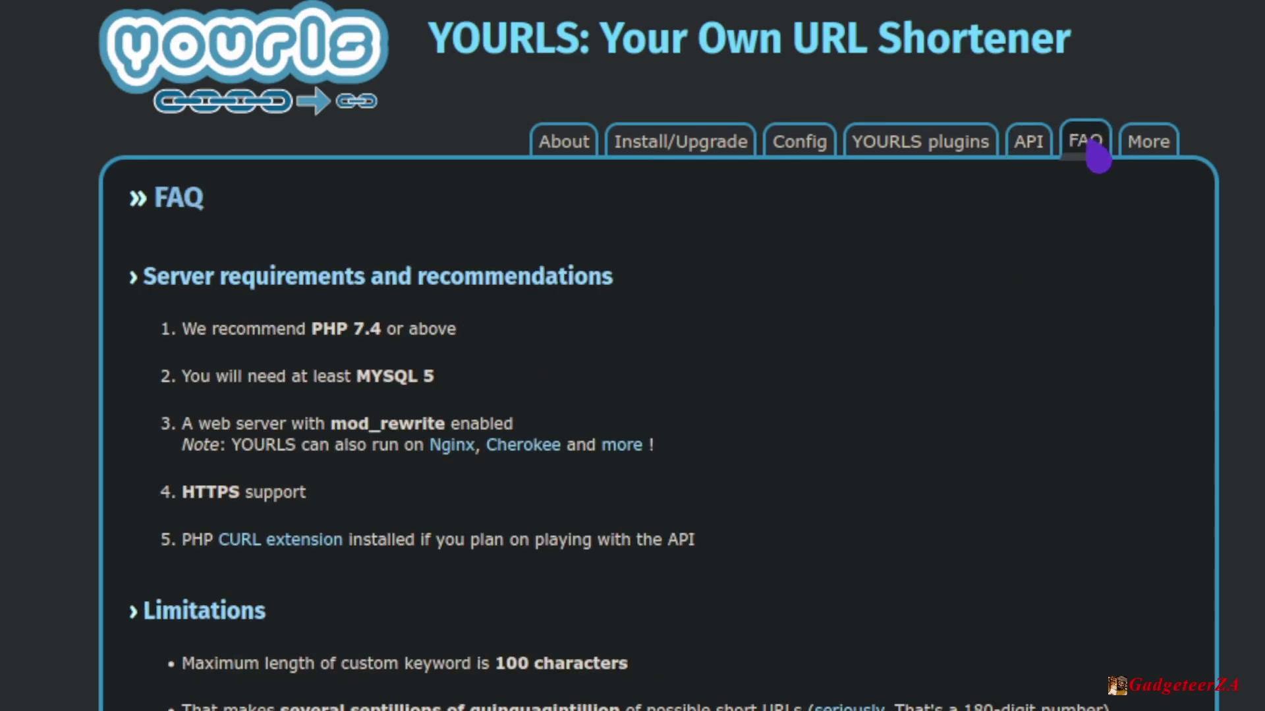
scroll(720, 437, "down", 10)
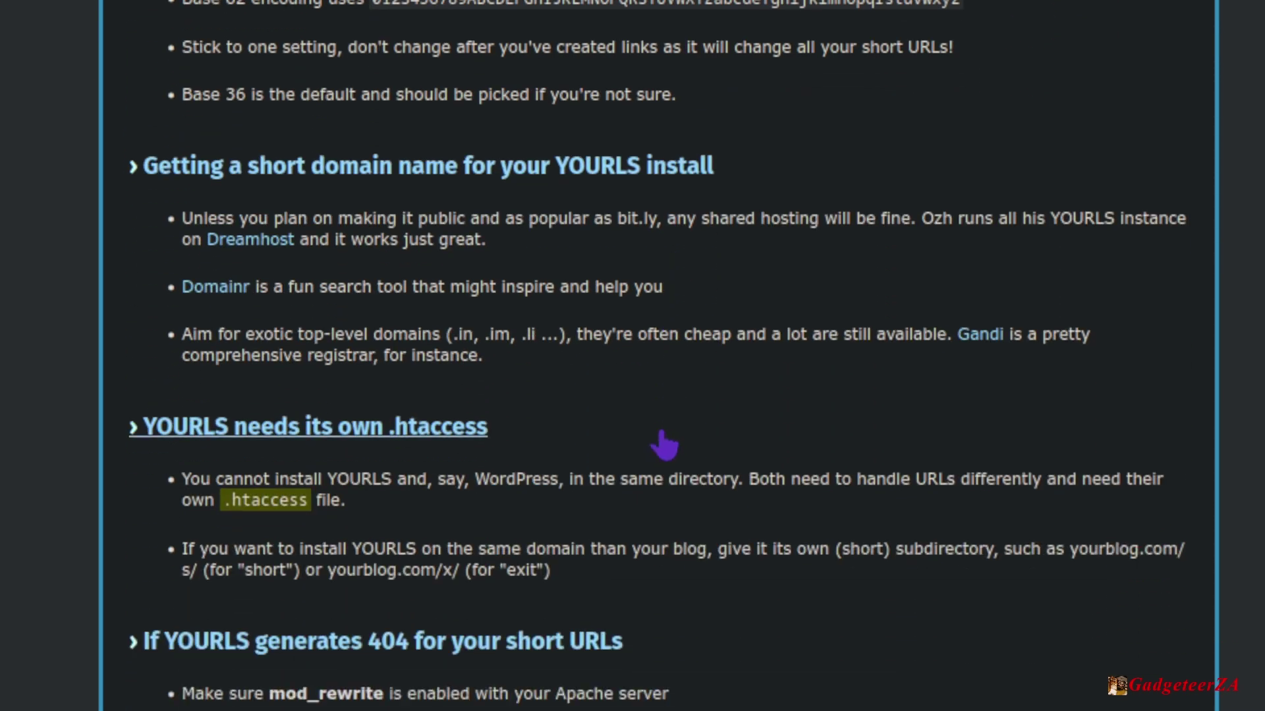
scroll(667, 444, "up", 10)
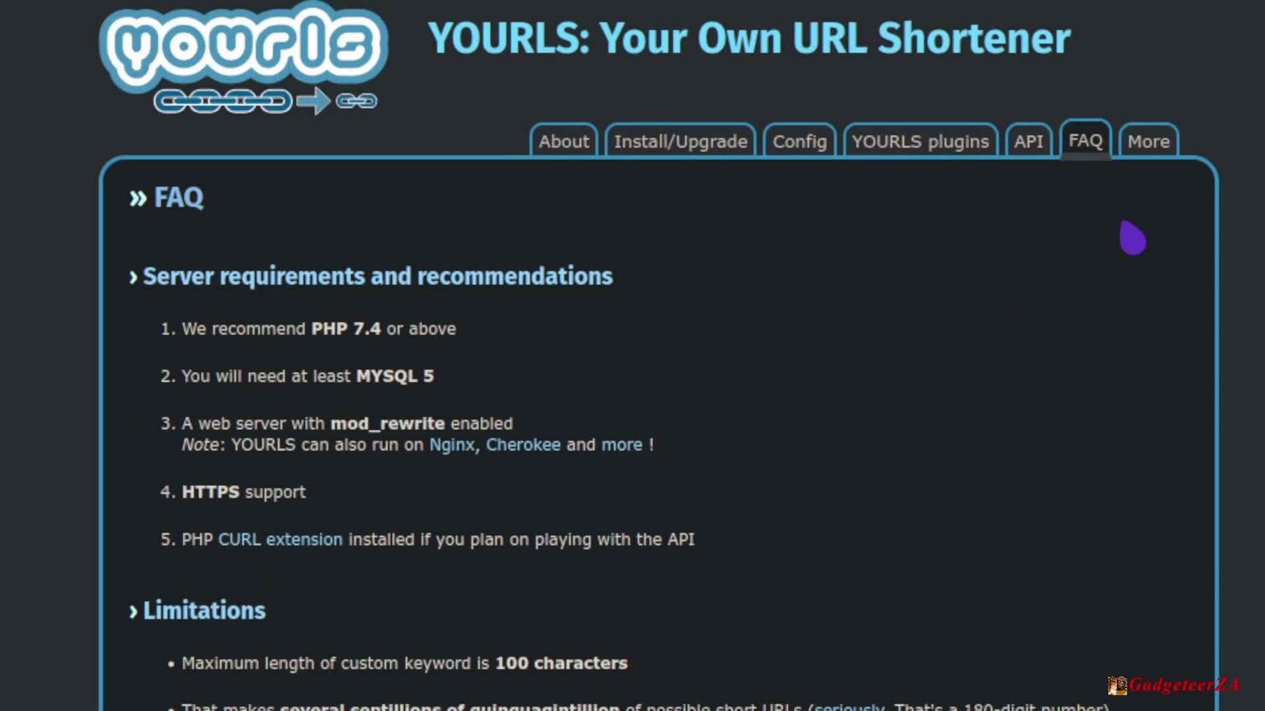
left_click(1149, 148)
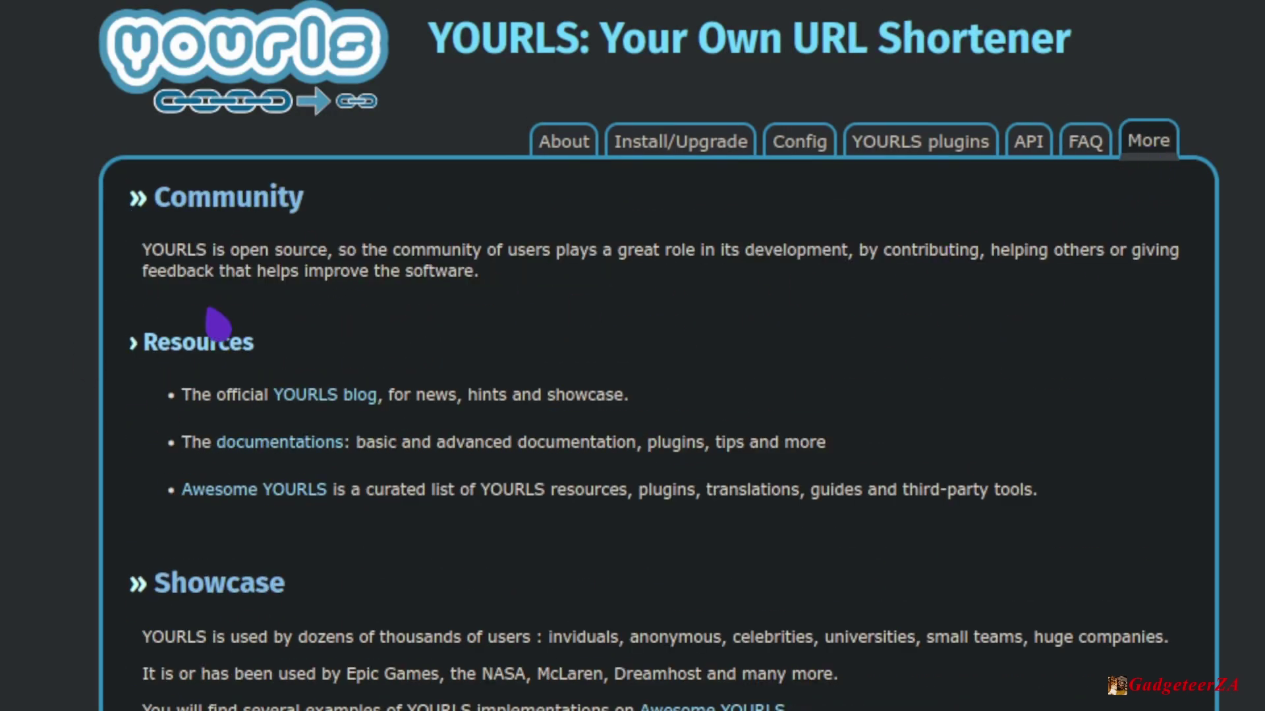
scroll(816, 627, "down", 4)
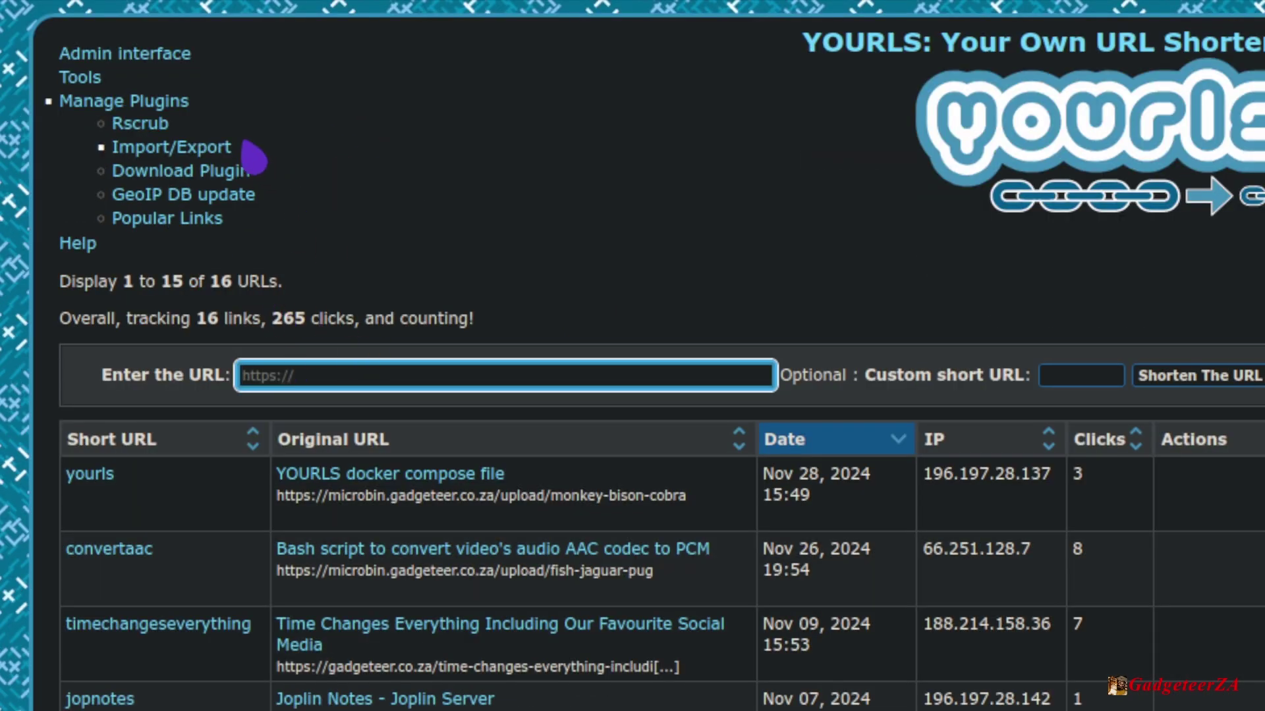
- Open the plugin management page and examine the installed plugins with their descriptions, authors and available actions
left_click(166, 106)
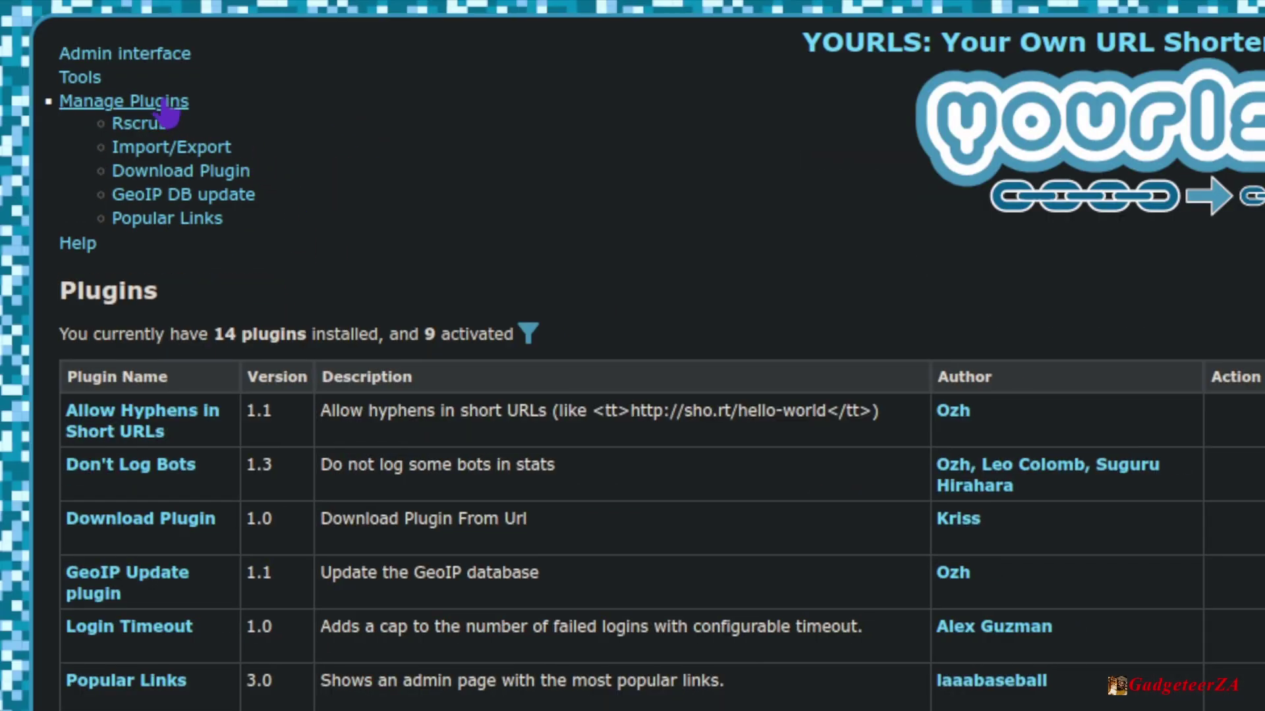
scroll(516, 471, "down", 1)
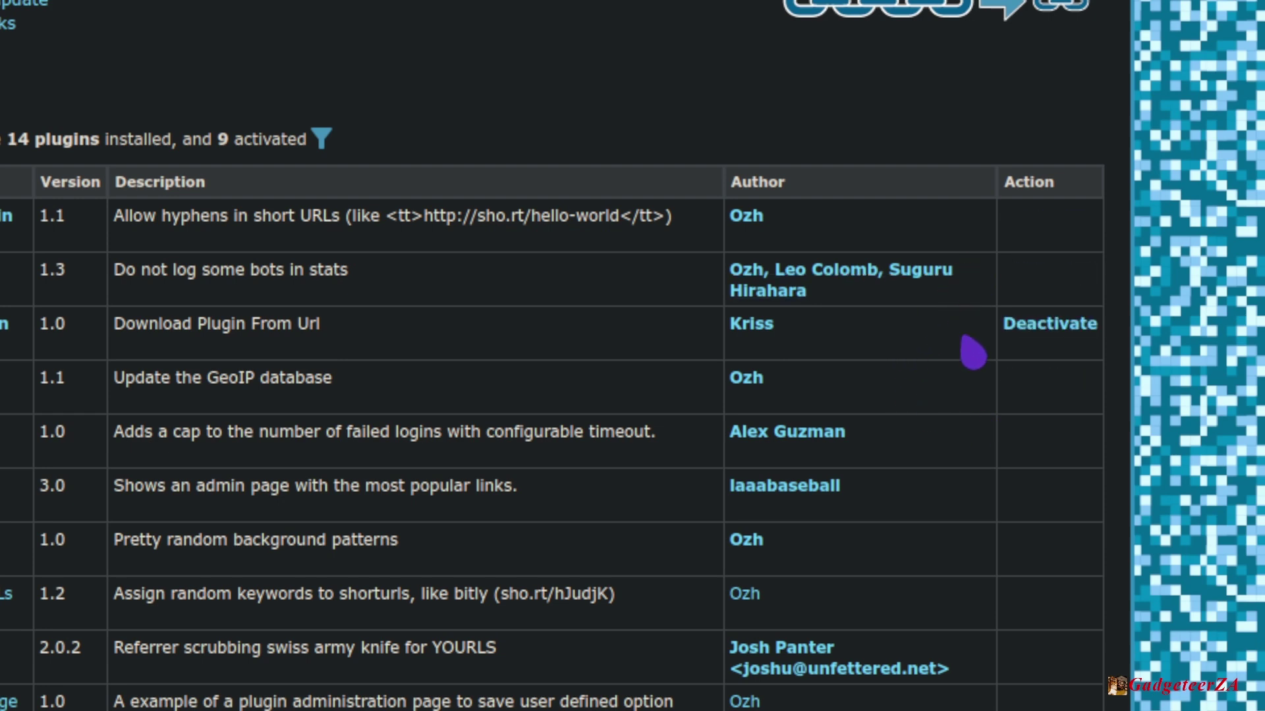
mouse_move(1049, 224)
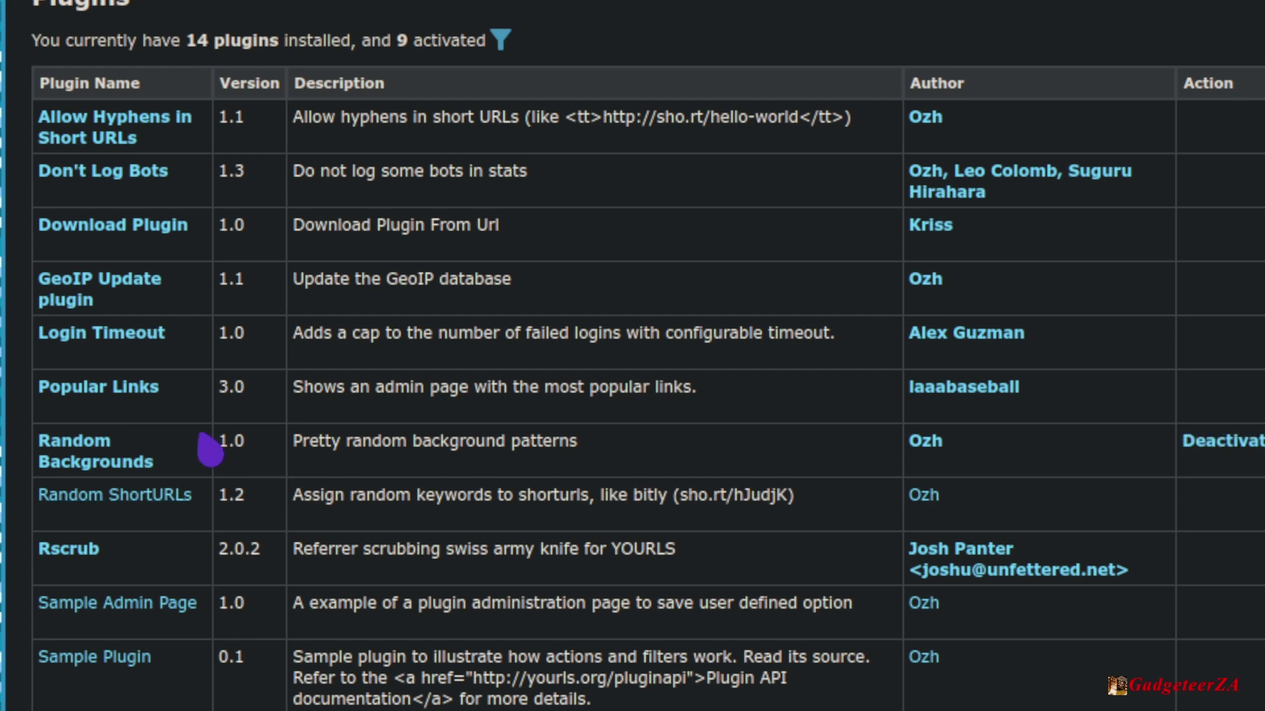
scroll(156, 423, "up", 1)
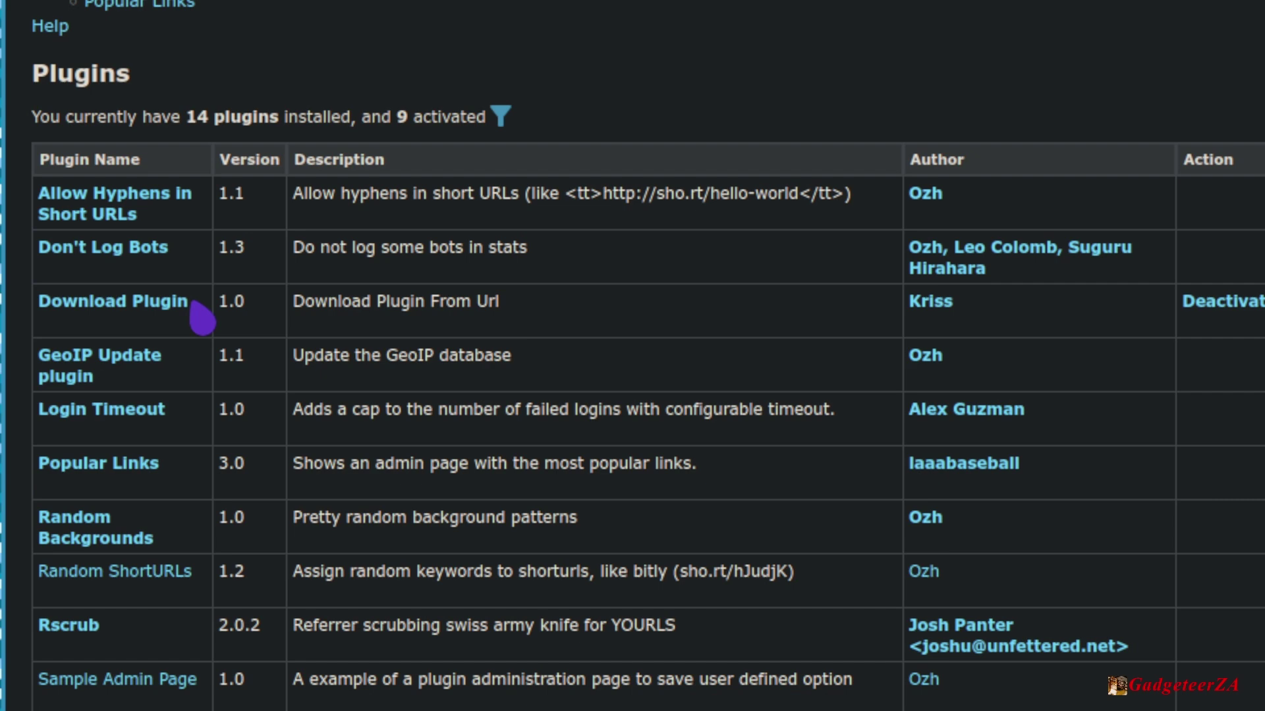
scroll(622, 438, "down", 1)
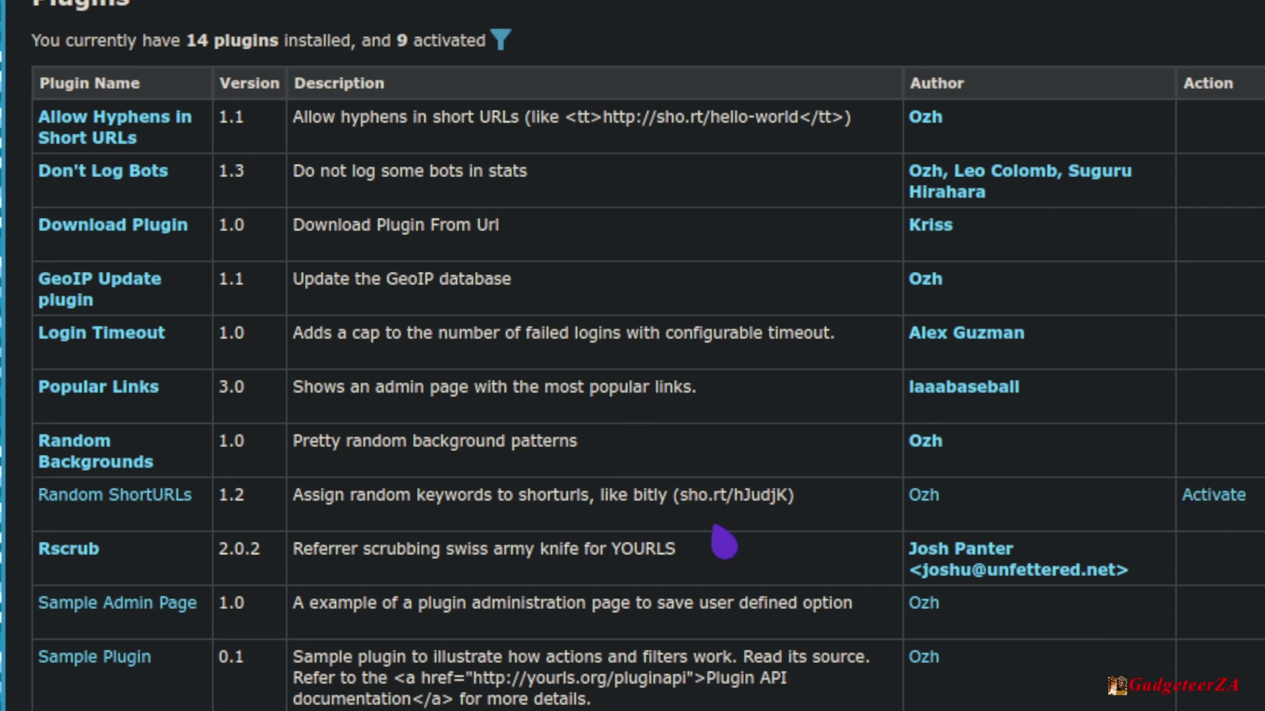
scroll(779, 495, "up", 1)
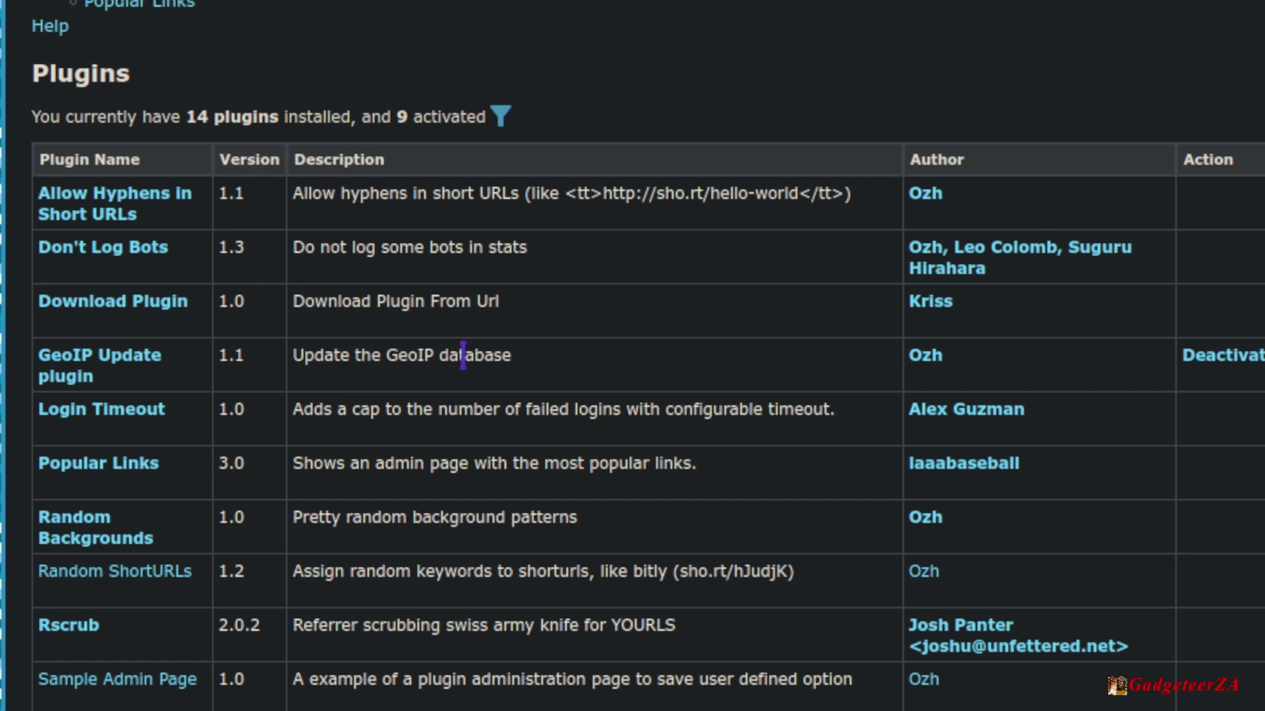
scroll(521, 408, "down", 1)
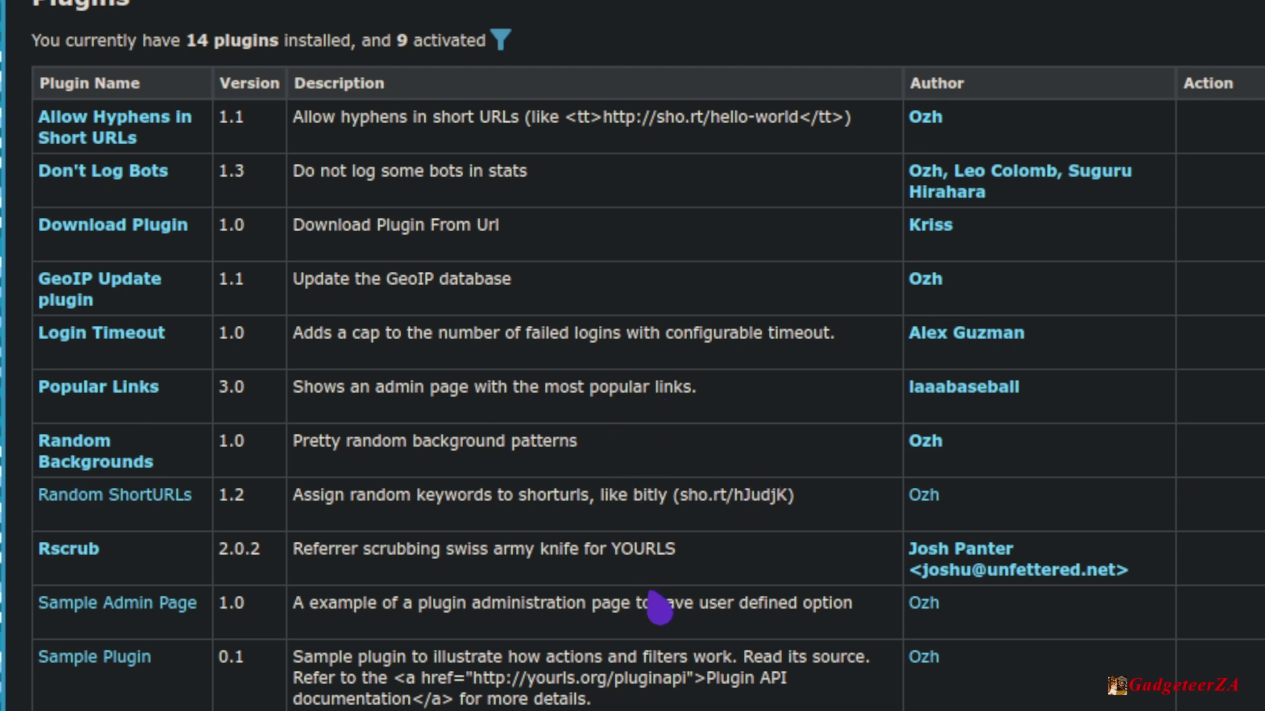
scroll(672, 652, "down", 1)
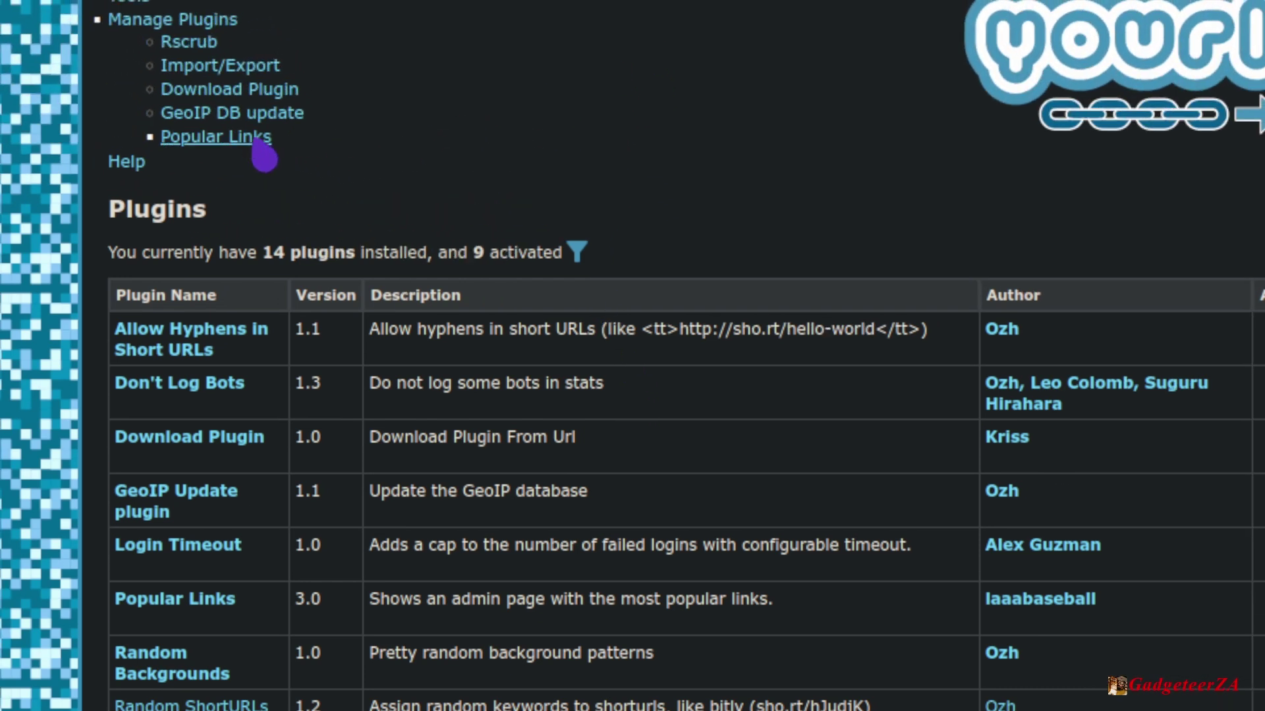
- View the Popular Links page and compare the most-clicked links for the last 1, 7 and 30 days
left_click(259, 141)
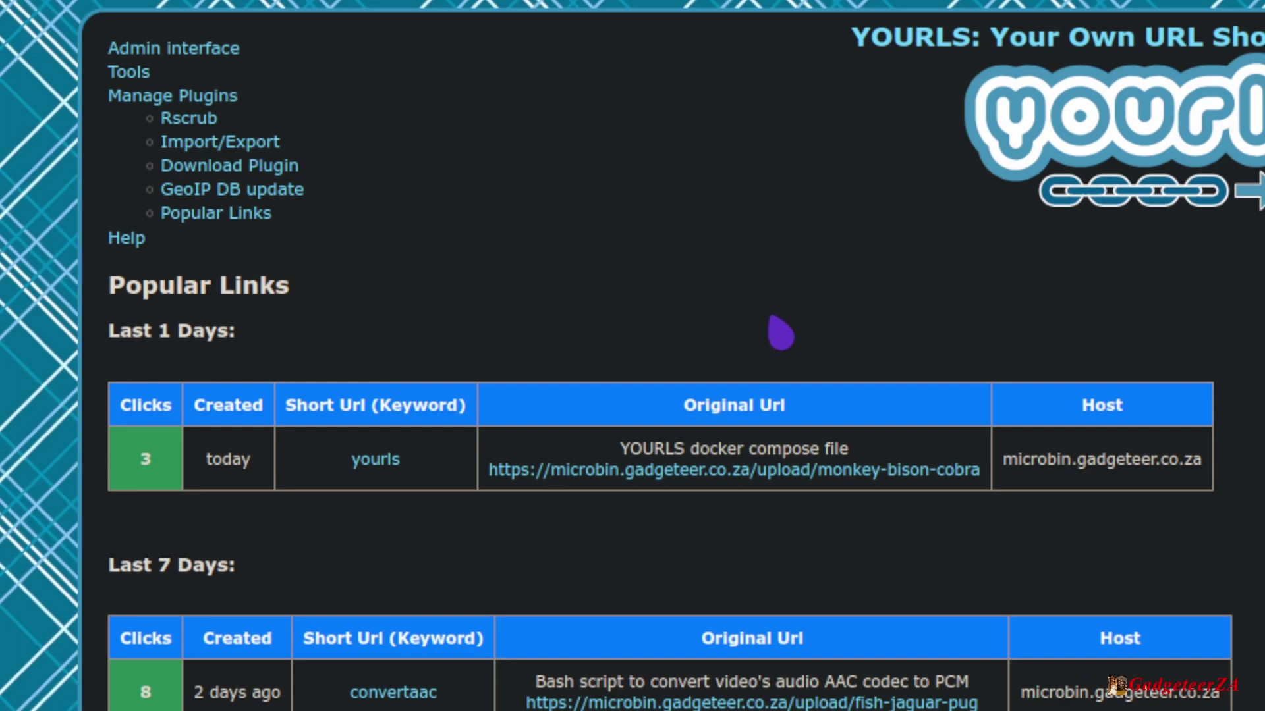
scroll(780, 333, "down", 8)
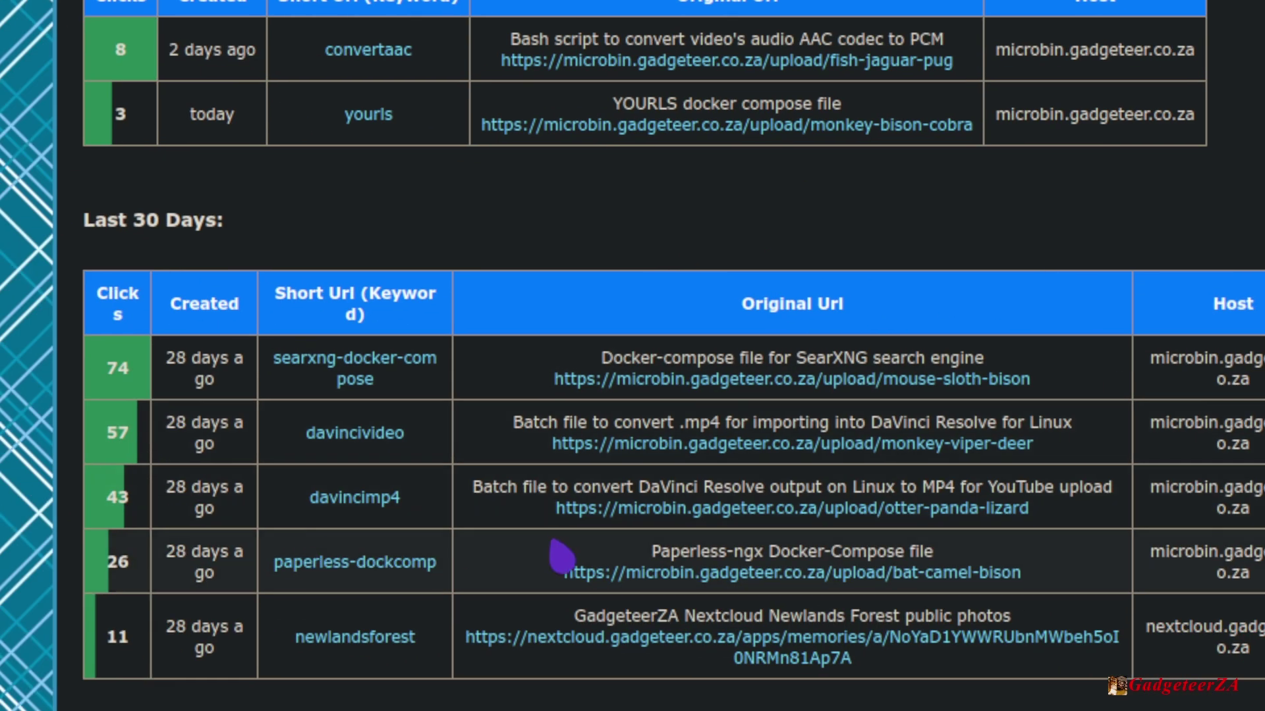
scroll(601, 517, "up", 8)
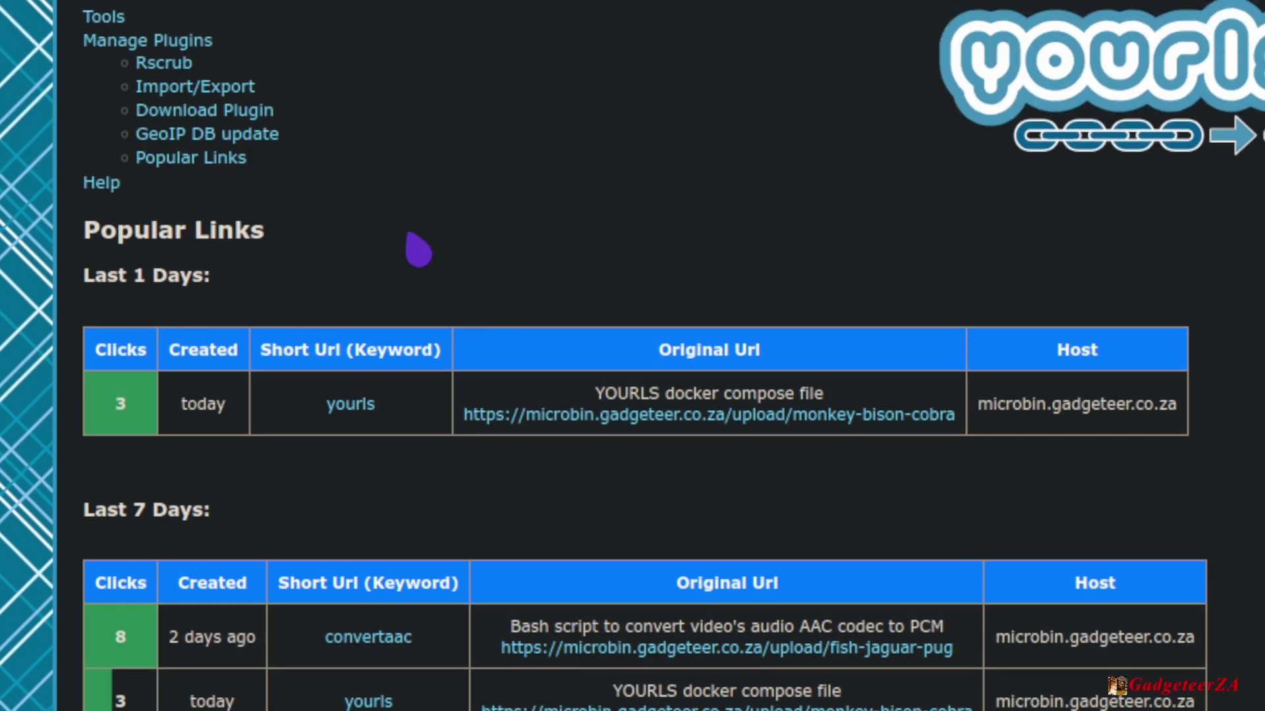
- Open the Download Plugin page and review its URL, branch, zip filename and zip deletion options
left_click(182, 113)
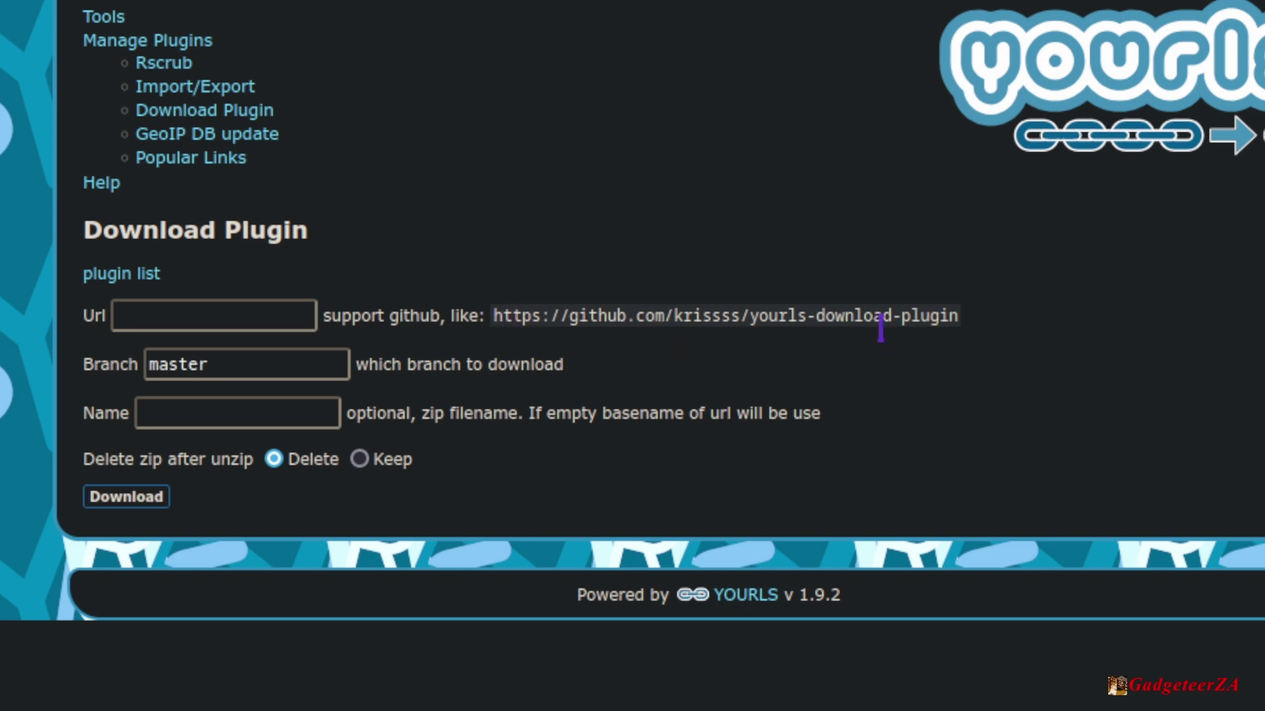
left_click(185, 307)
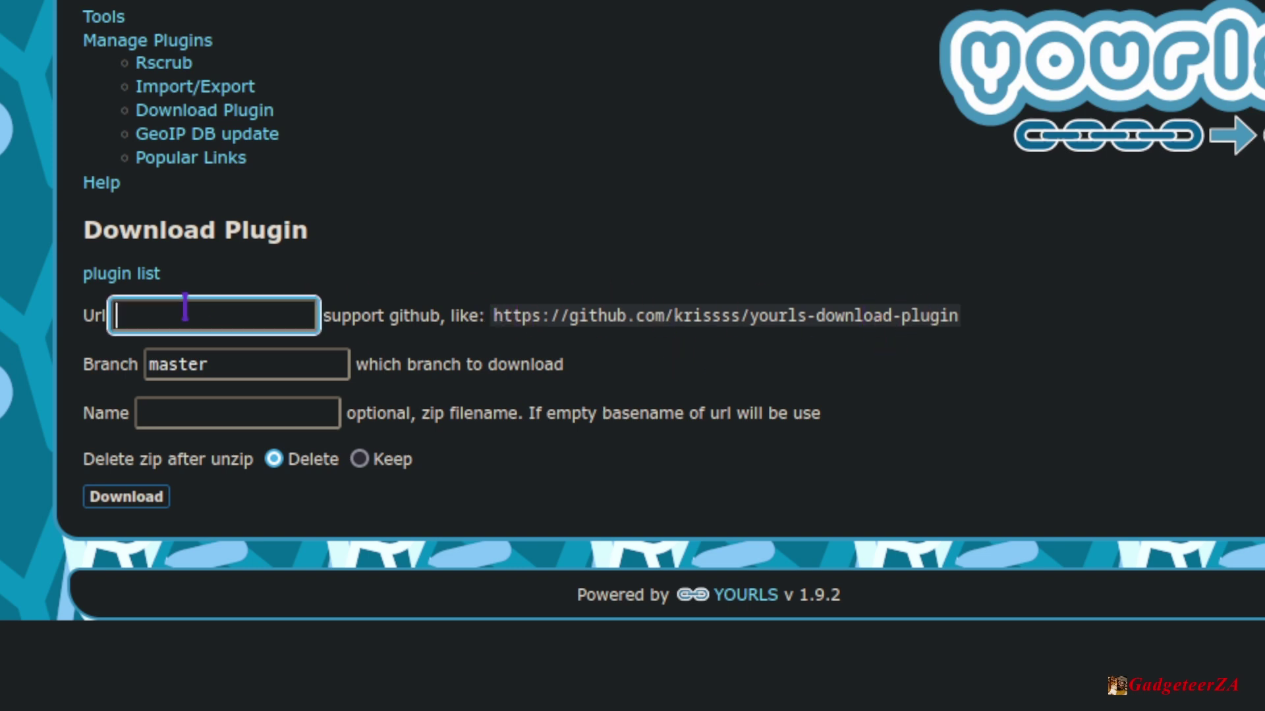
left_click(231, 364)
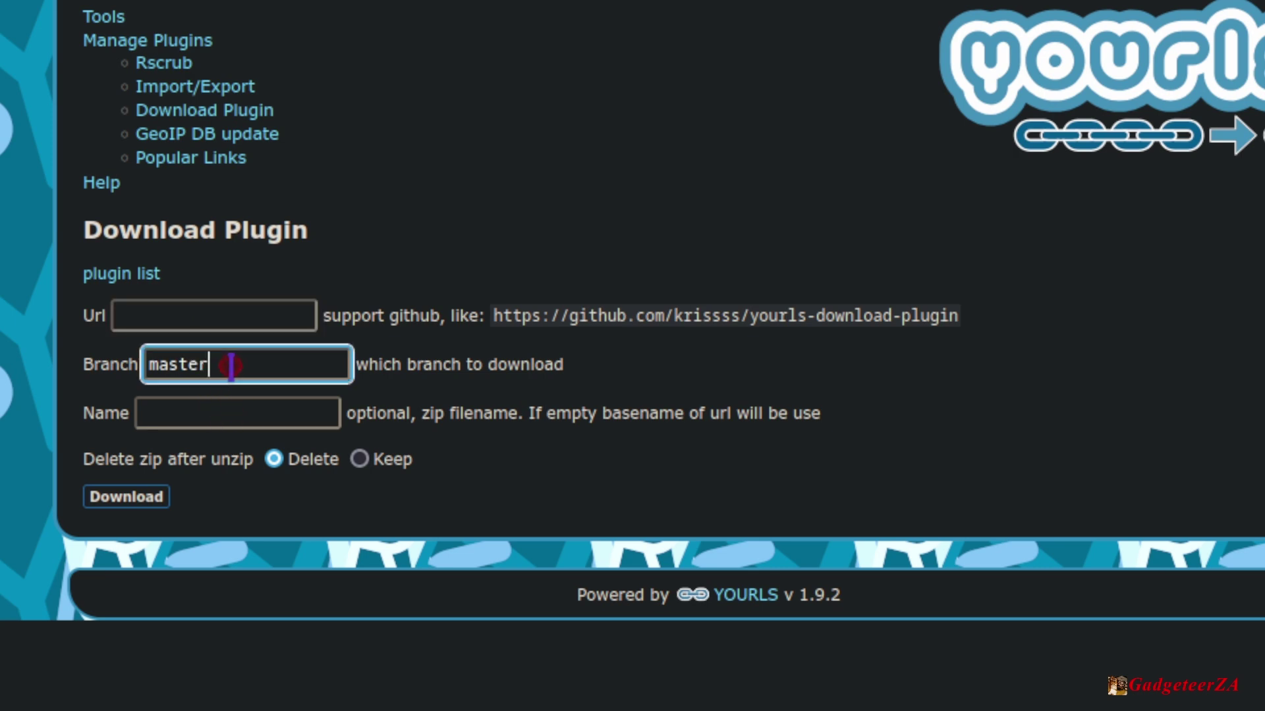
left_click(227, 408)
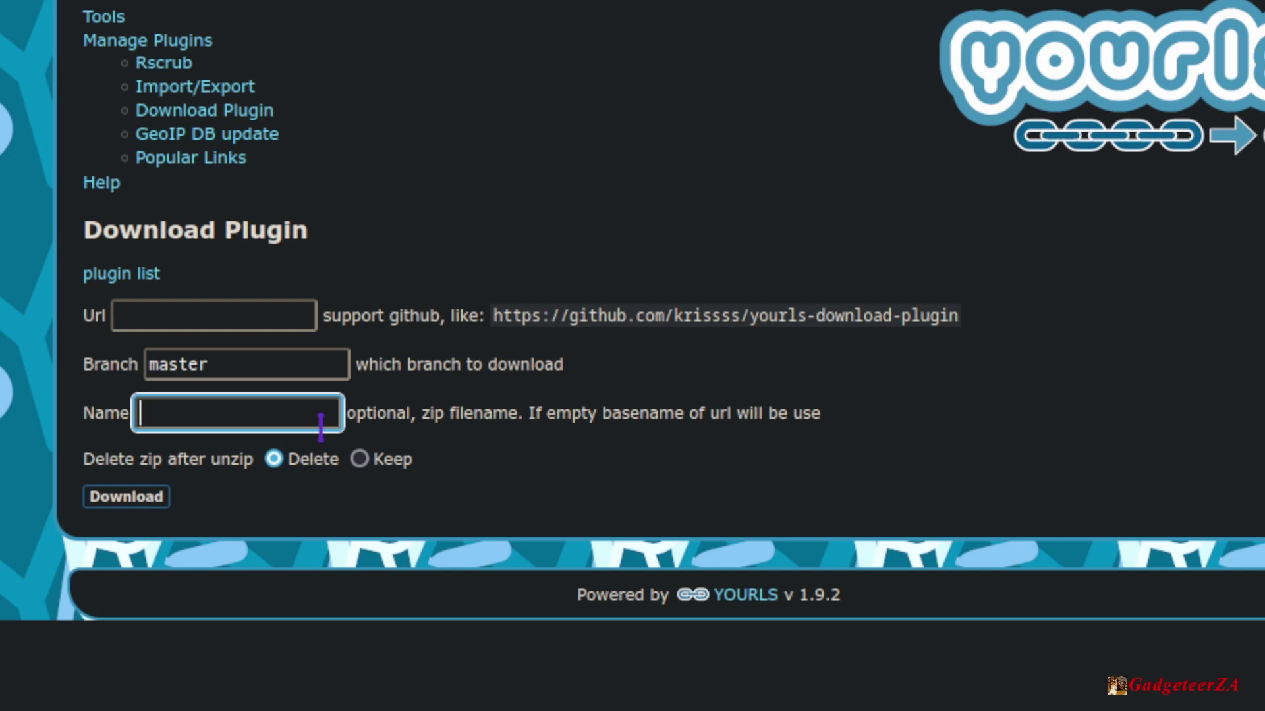
left_click(273, 459)
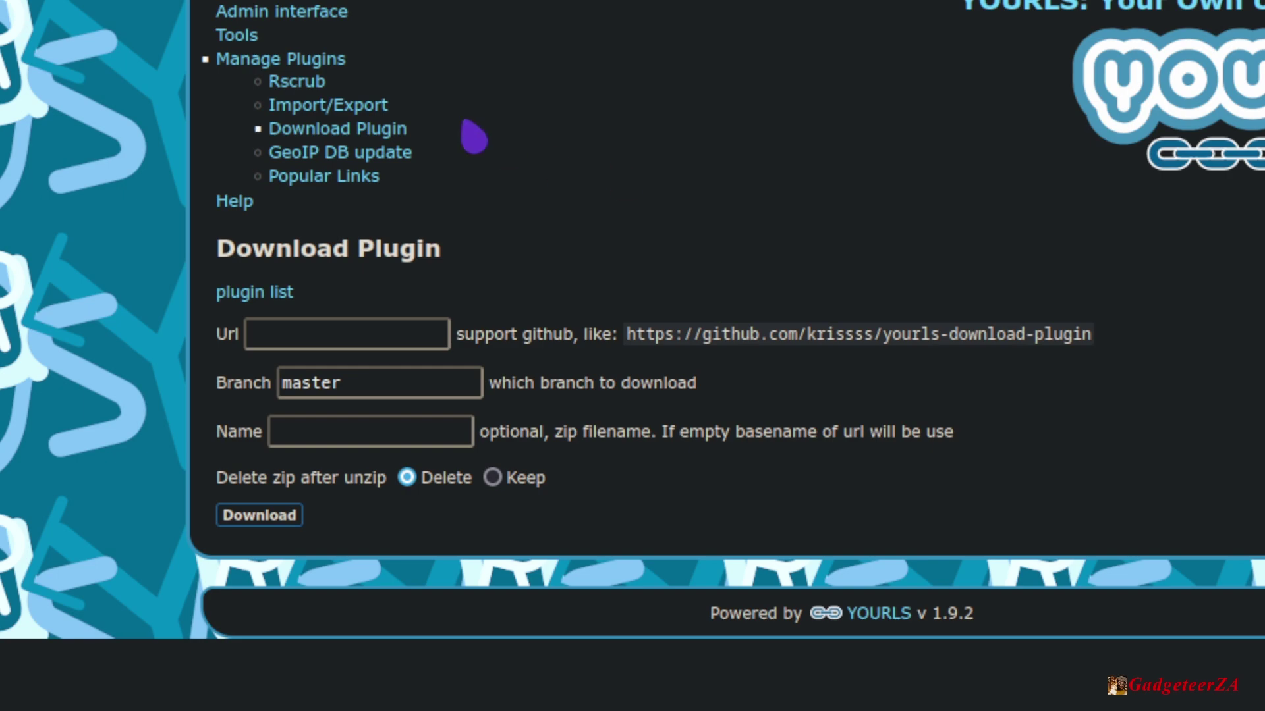
- Open the official plugin list from the plugin management page and review the Awesome YOURLS contents and official links
left_click(316, 63)
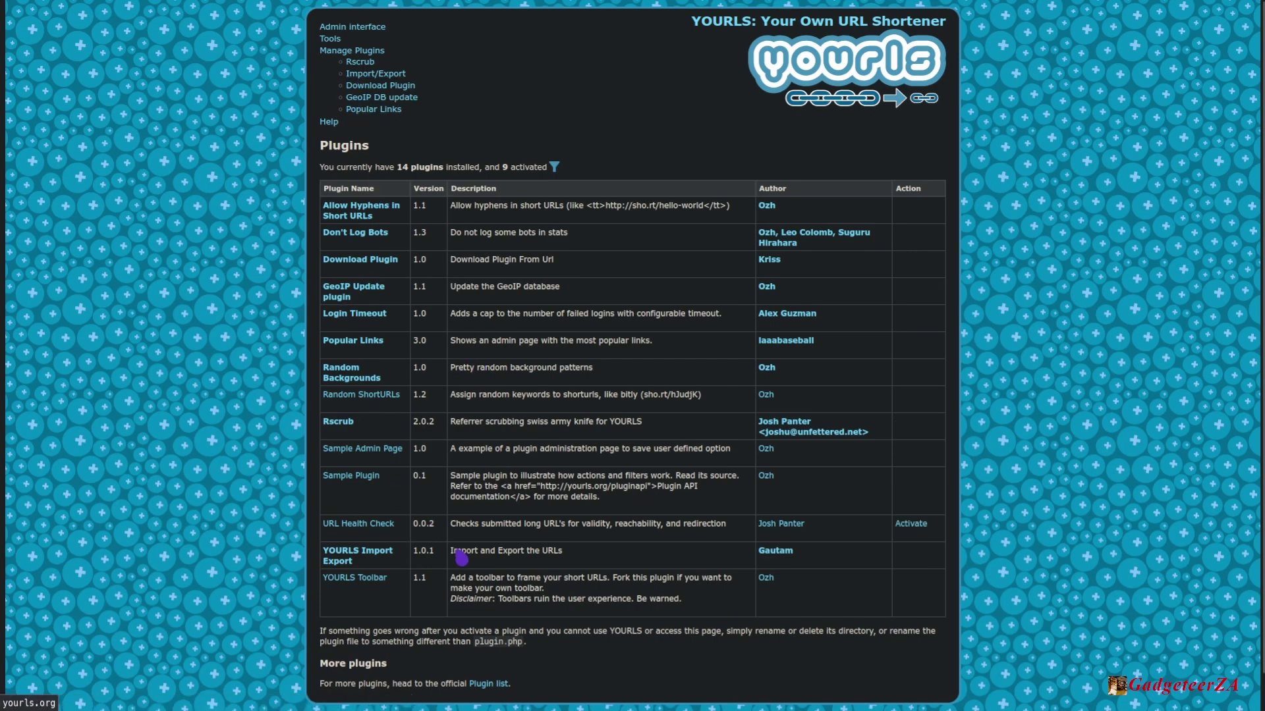
left_click(500, 686)
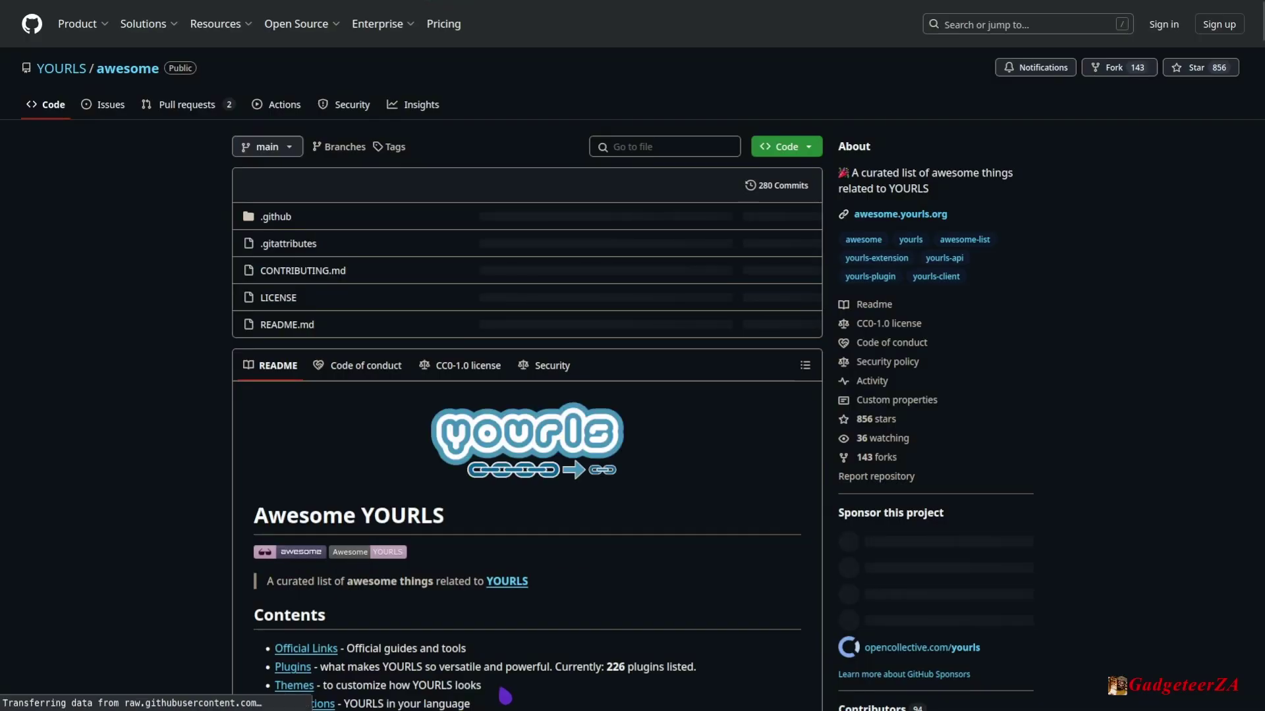
scroll(289, 324, "down", 5)
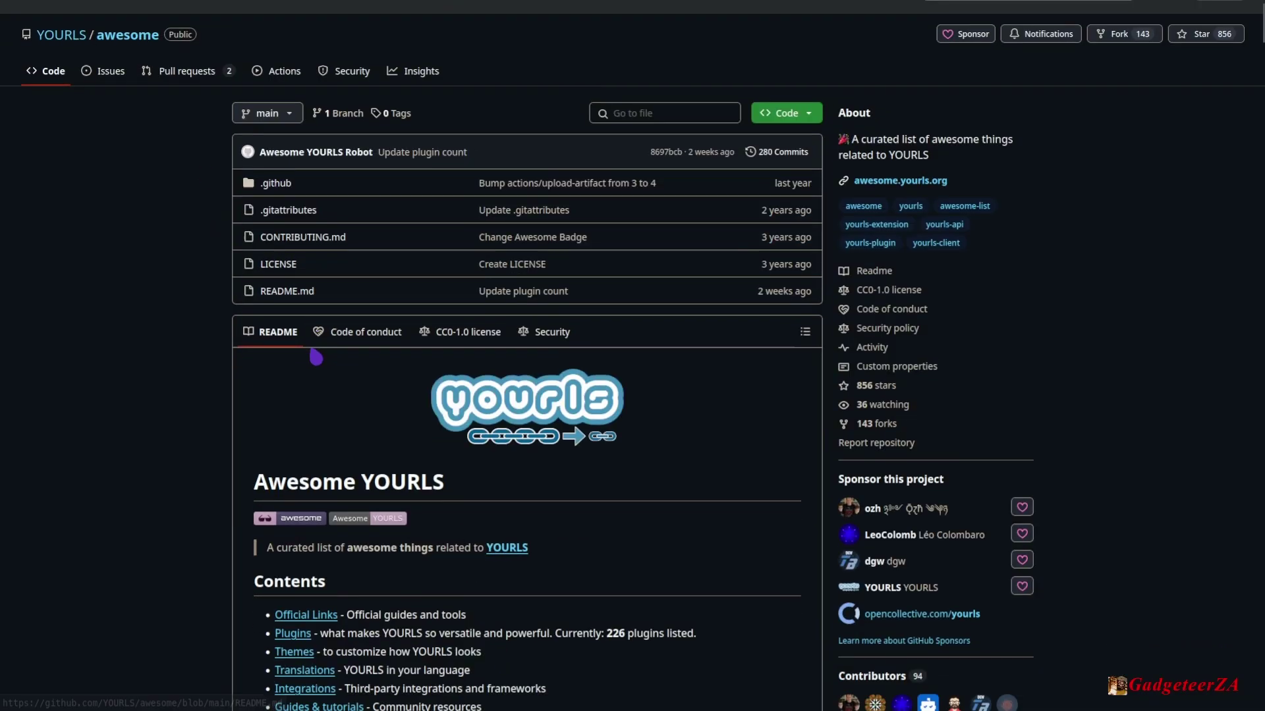
scroll(592, 325, "down", 1)
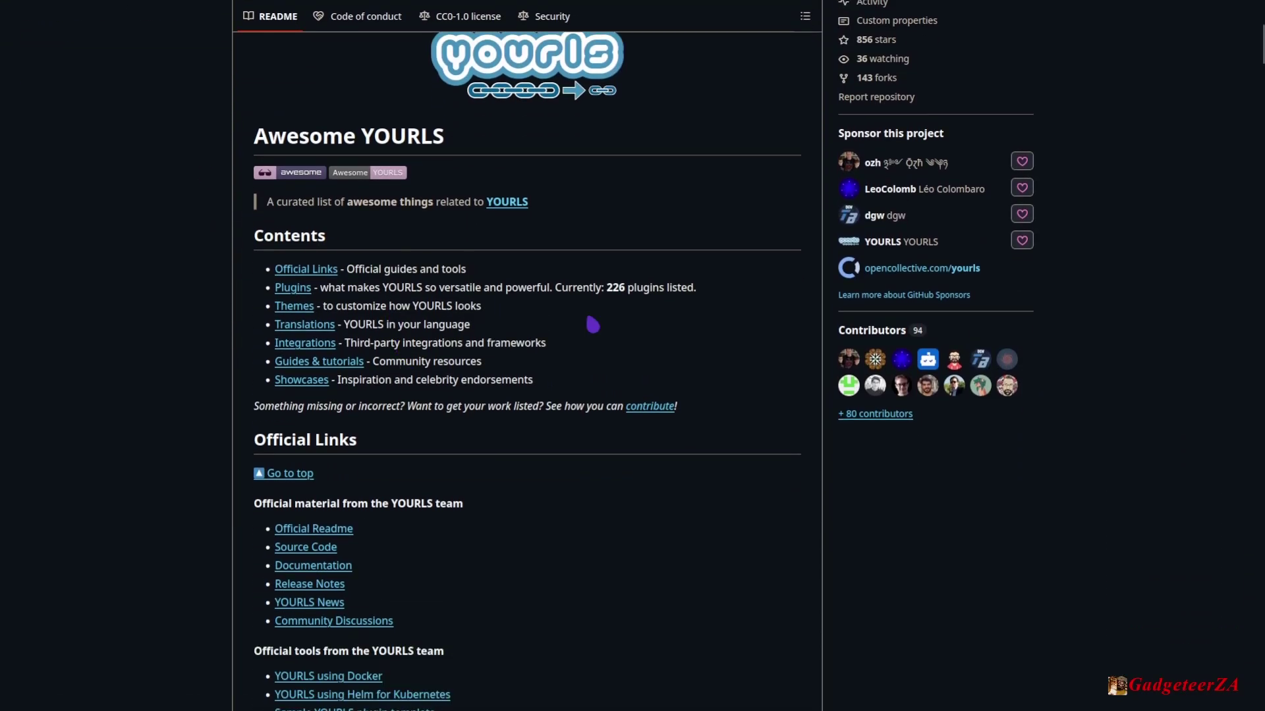
scroll(519, 319, "down", 5)
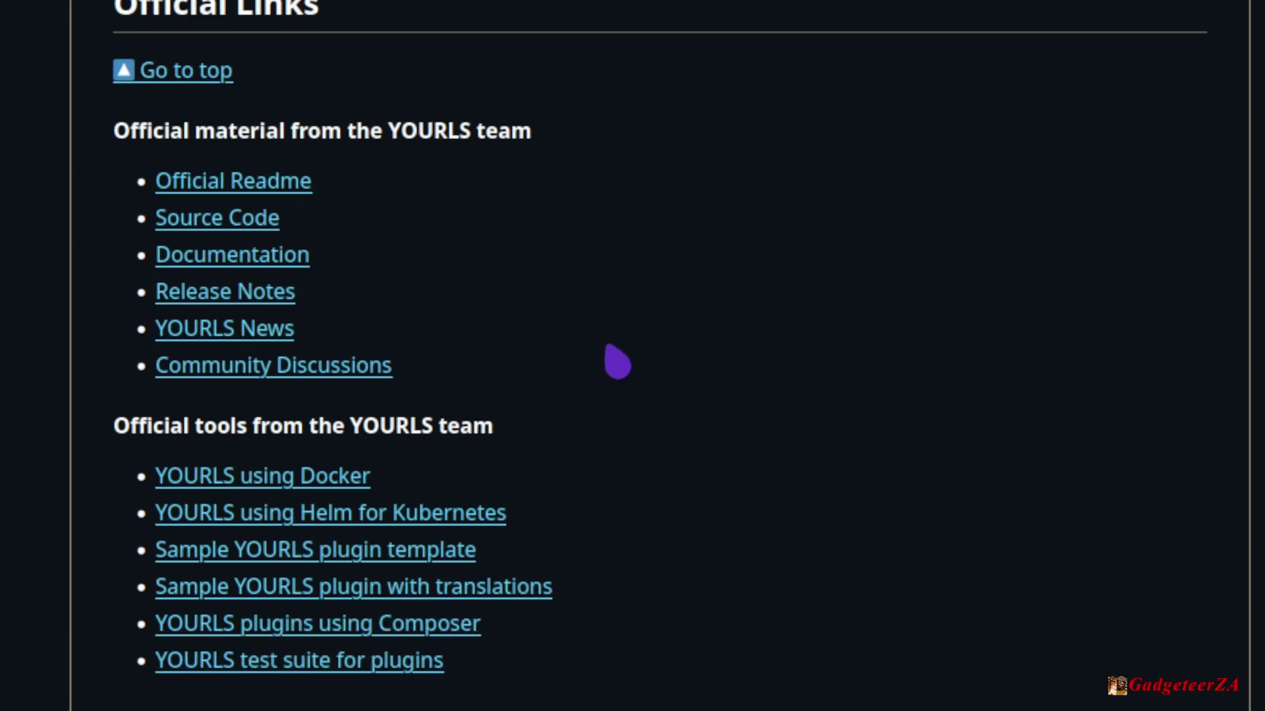
- Browse the Awesome YOURLS plugin entries from 0-9 through E, reading their names and descriptions
scroll(617, 362, "down", 18)
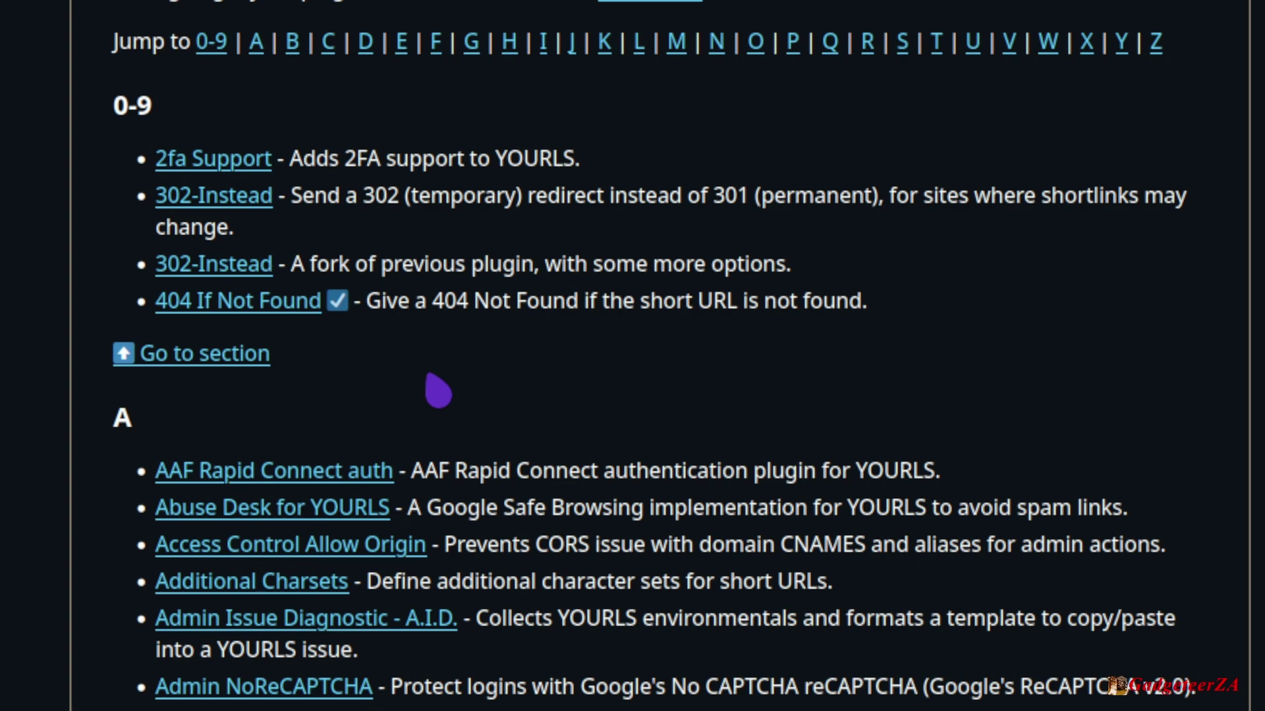
scroll(782, 396, "down", 4)
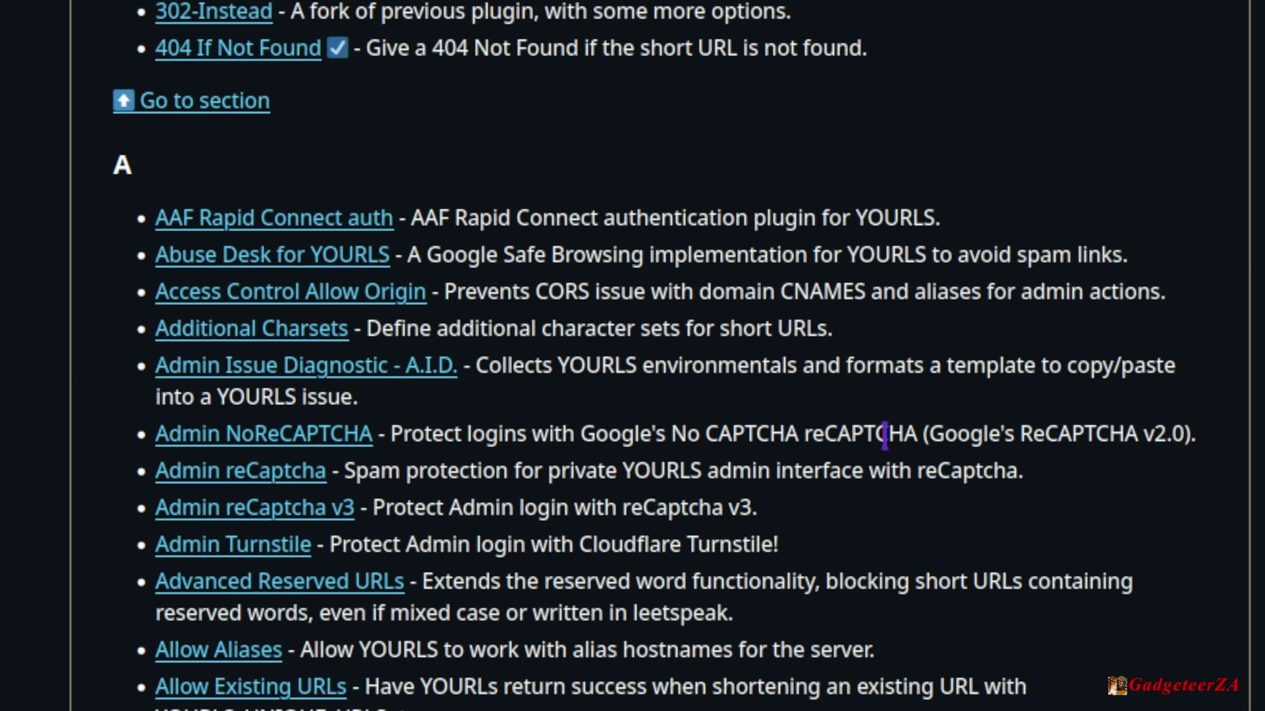
scroll(884, 434, "down", 10)
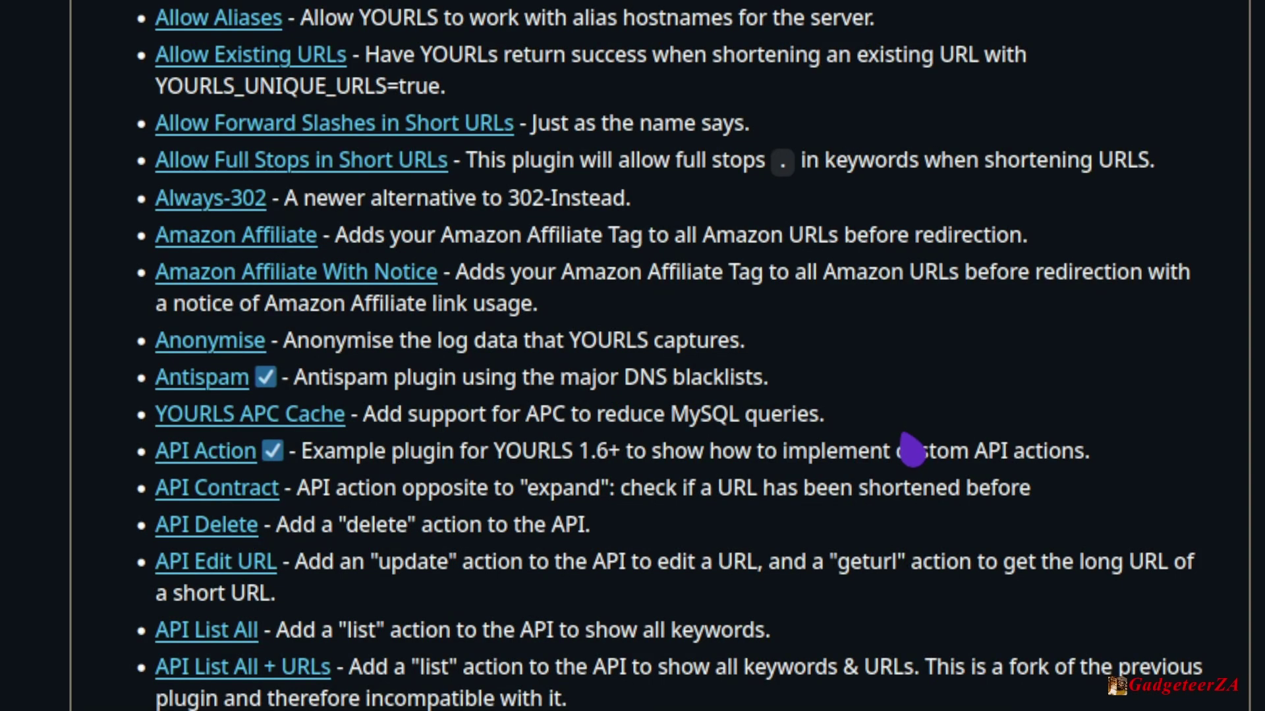
scroll(911, 449, "down", 12)
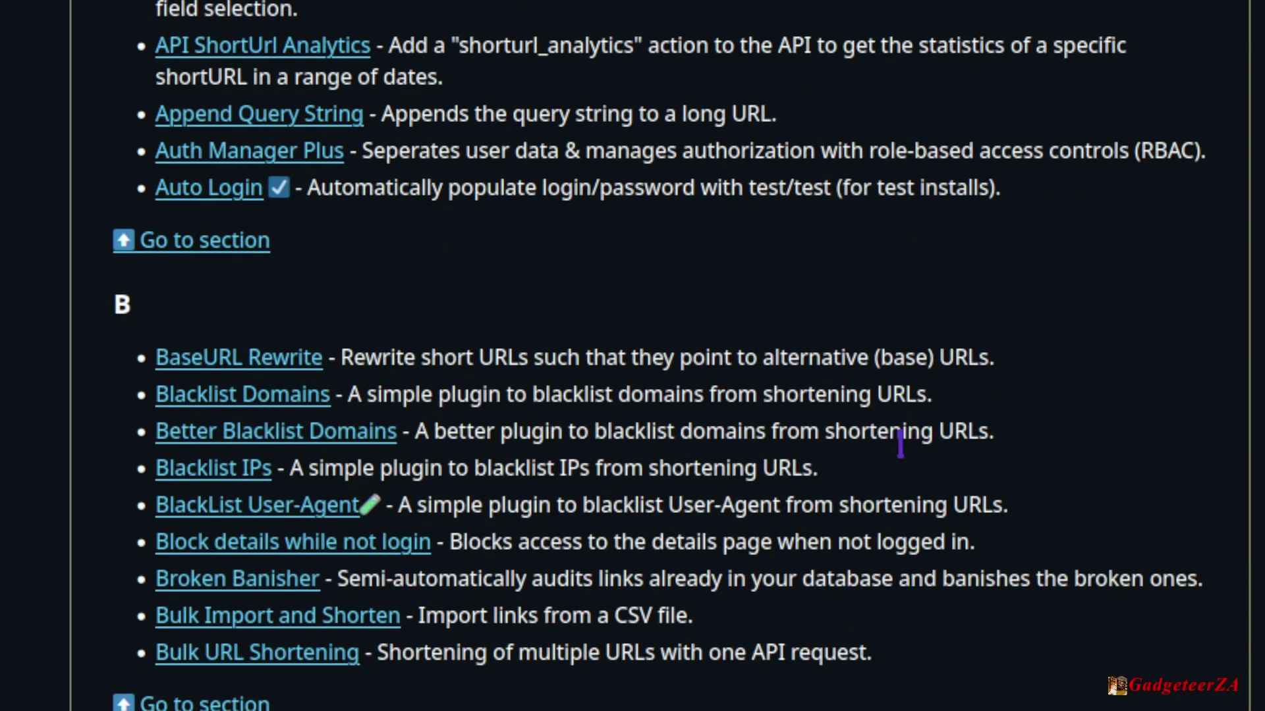
scroll(900, 443, "down", 12)
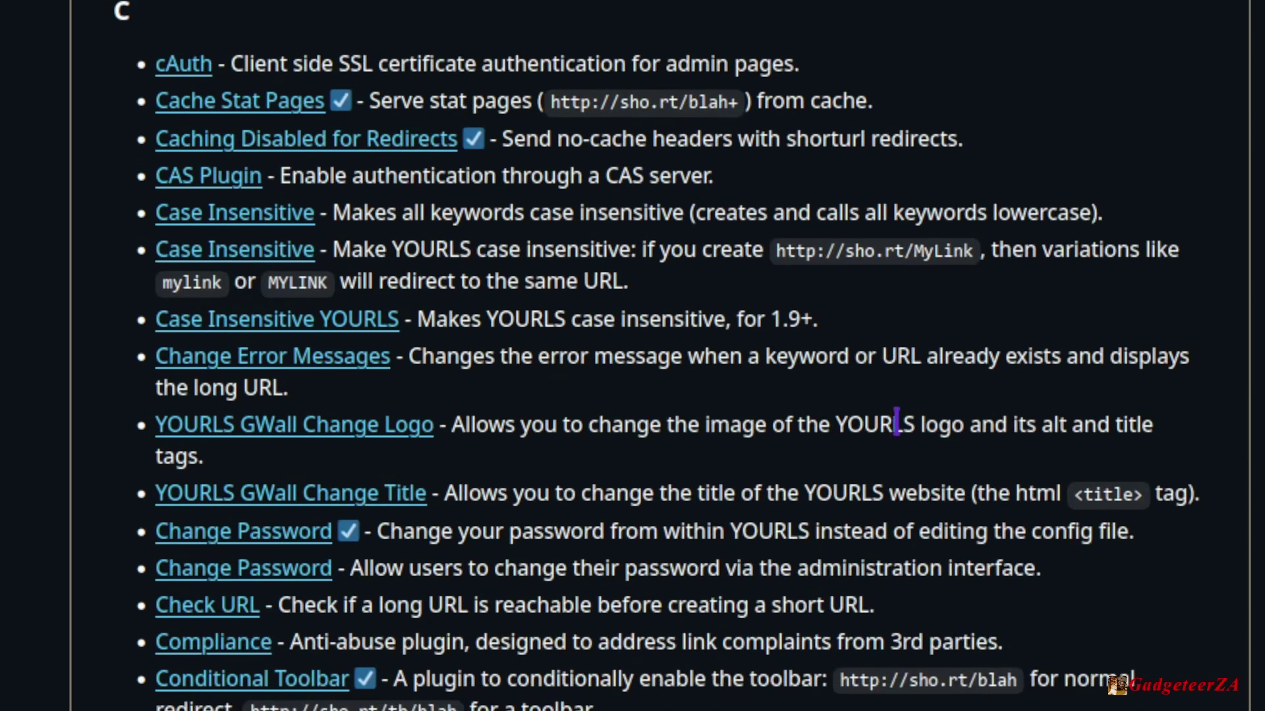
scroll(947, 364, "down", 10)
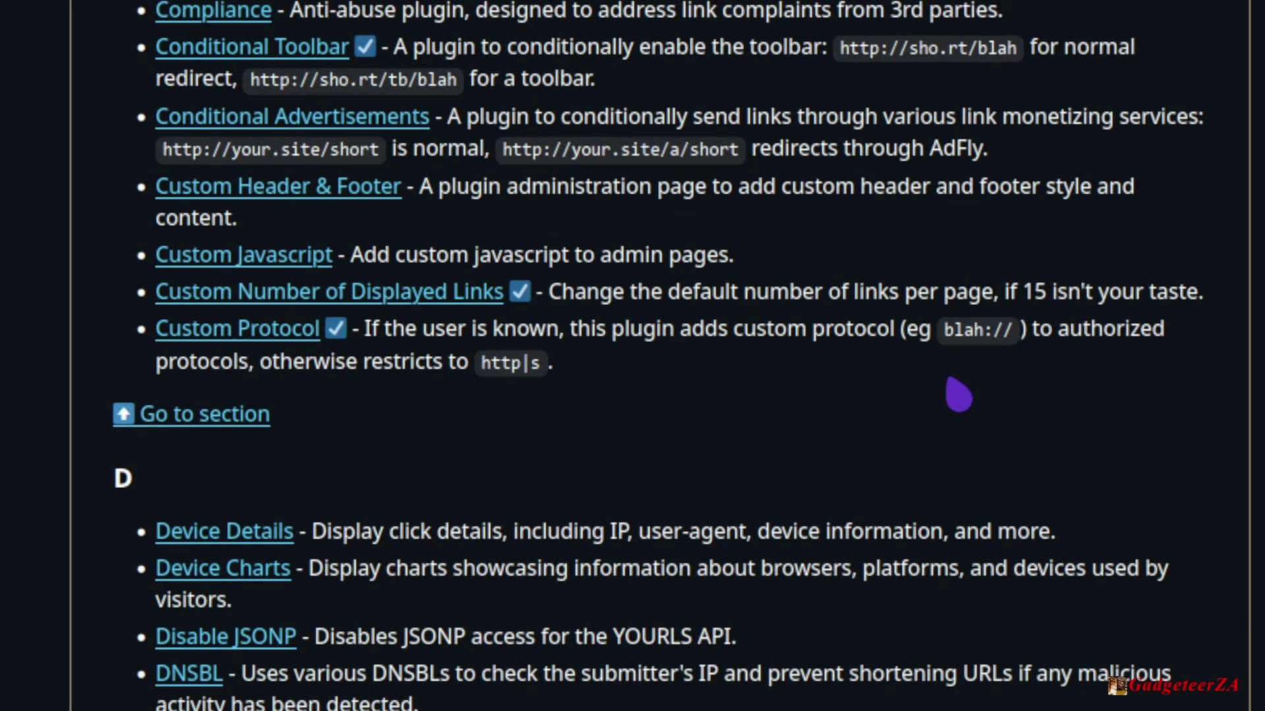
scroll(958, 396, "down", 8)
scroll(952, 389, "down", 10)
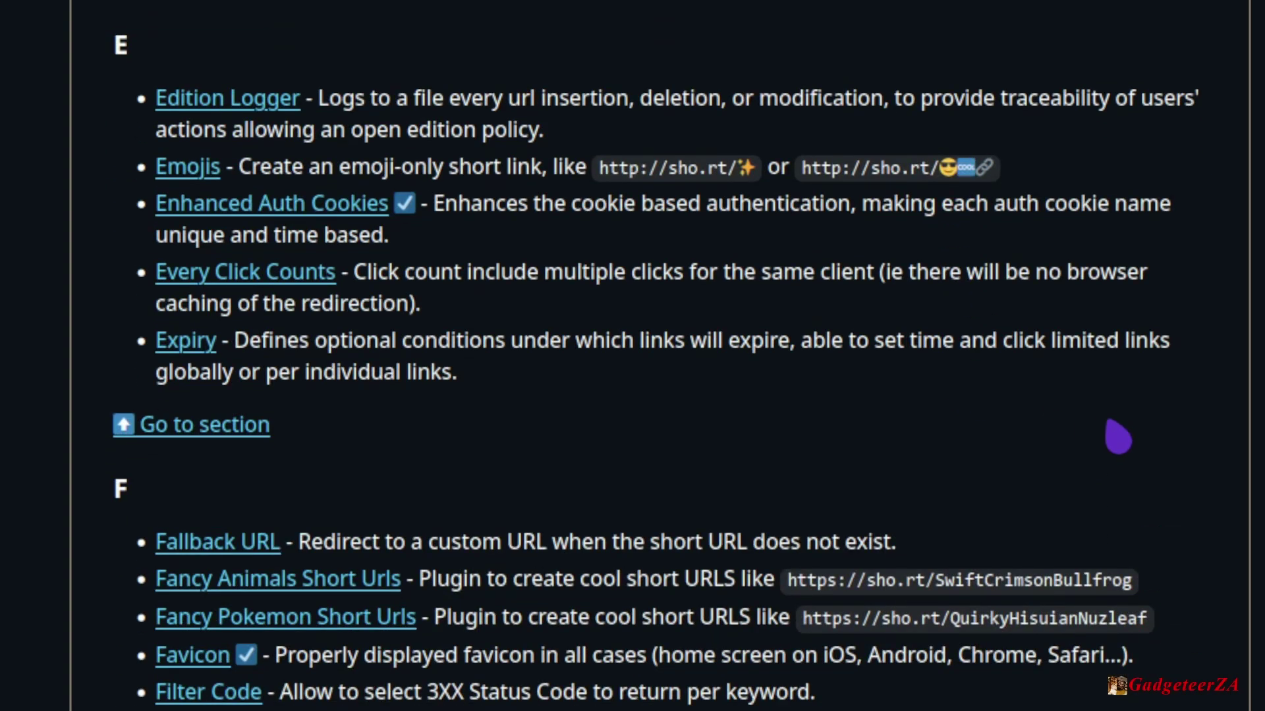
- Examine the plugin entries from F through Q, covering analytics, import/export, login, privacy and QR code functions
scroll(1118, 437, "down", 10)
scroll(1113, 427, "down", 4)
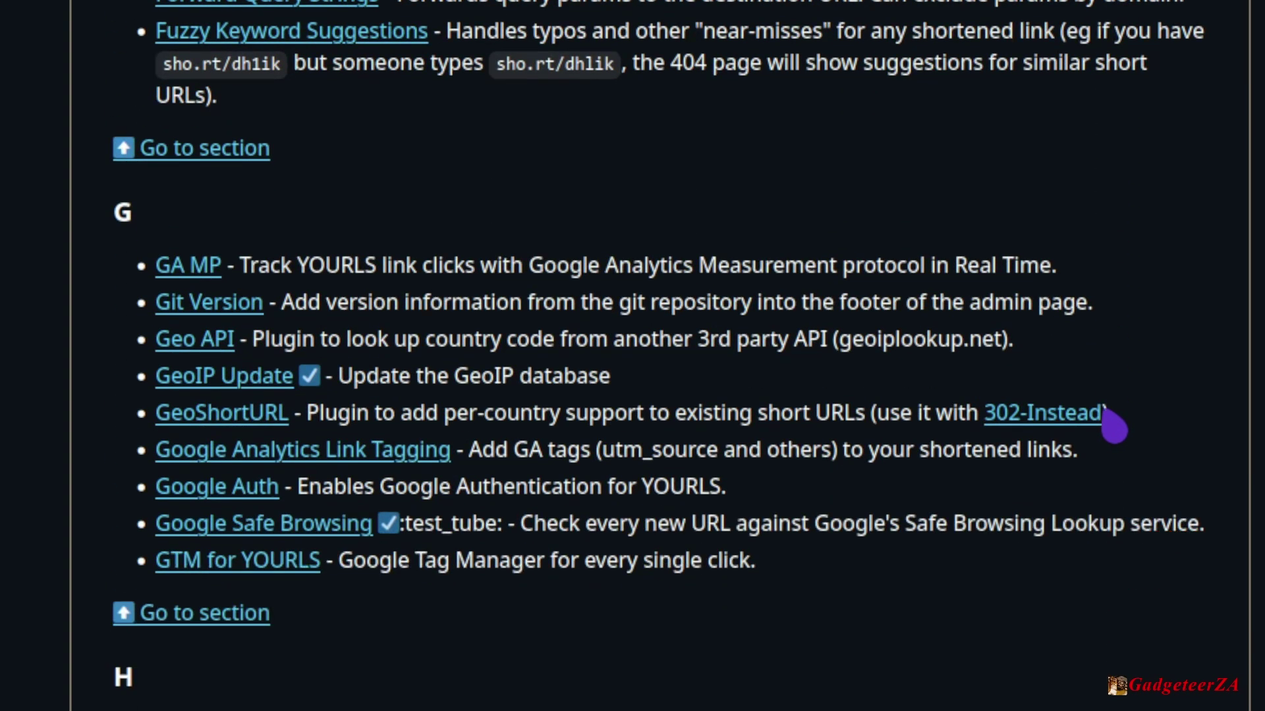
scroll(1031, 396, "down", 12)
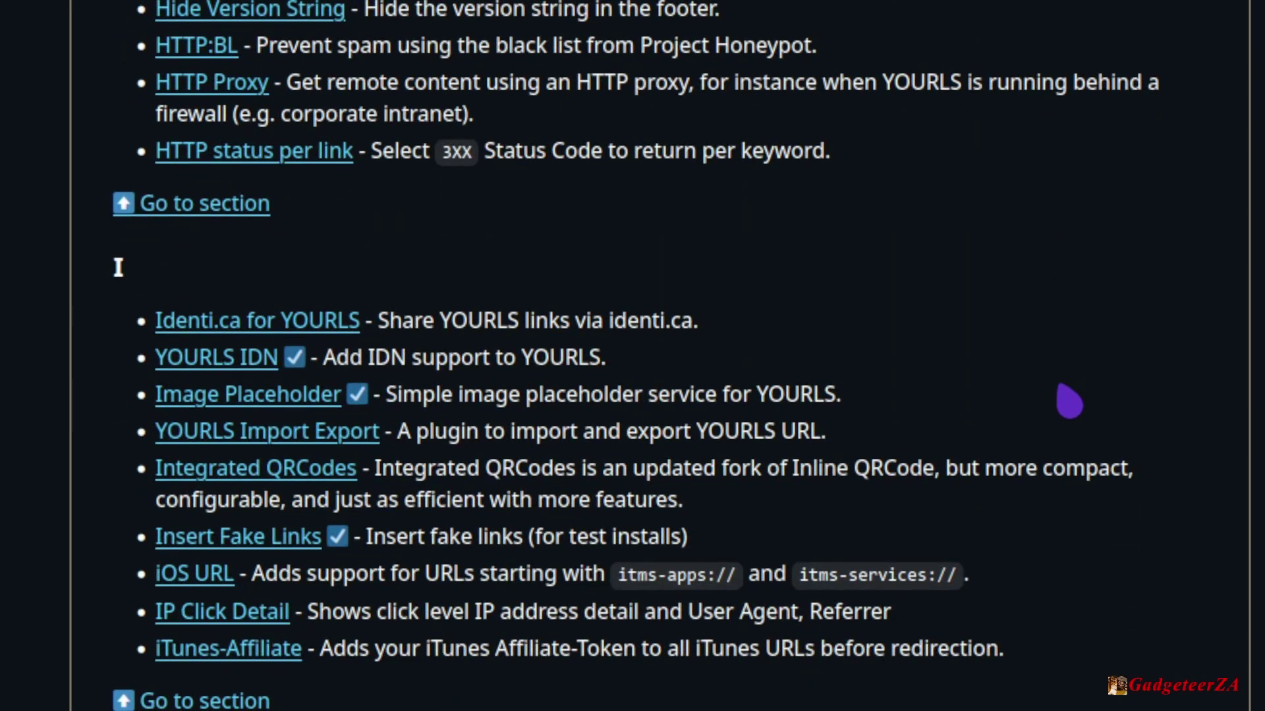
scroll(1069, 400, "down", 12)
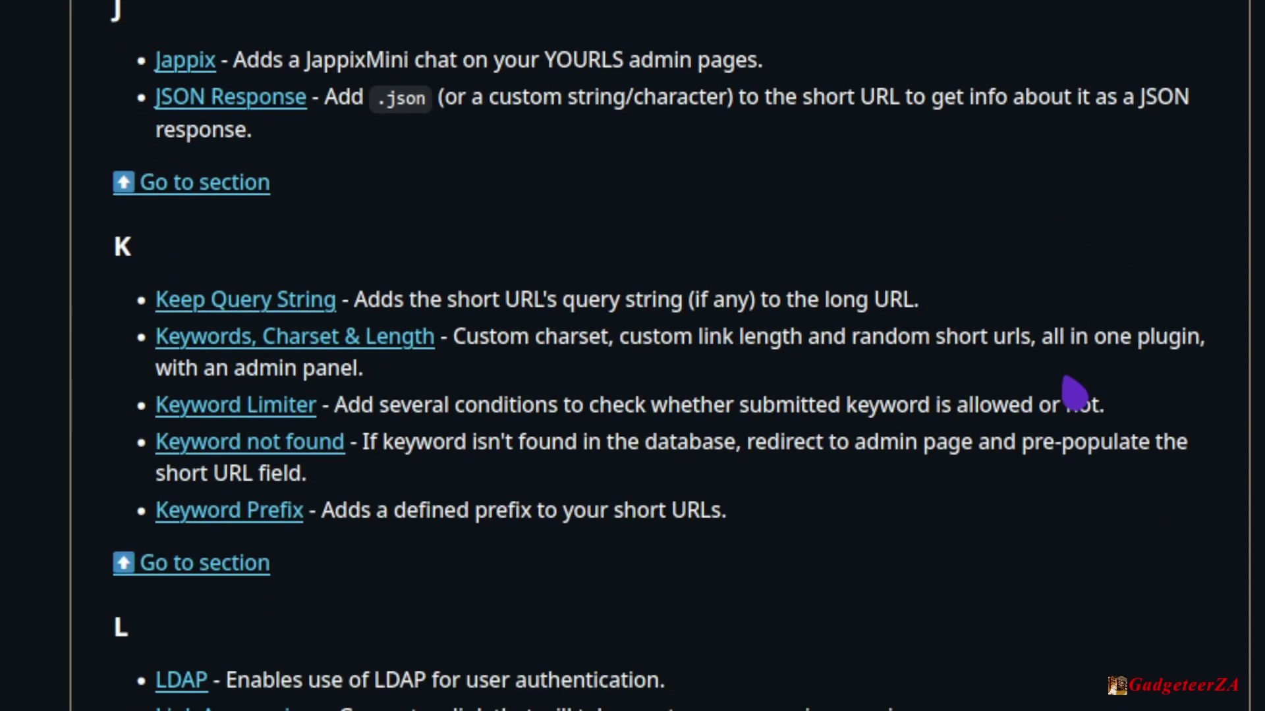
scroll(1073, 393, "down", 10)
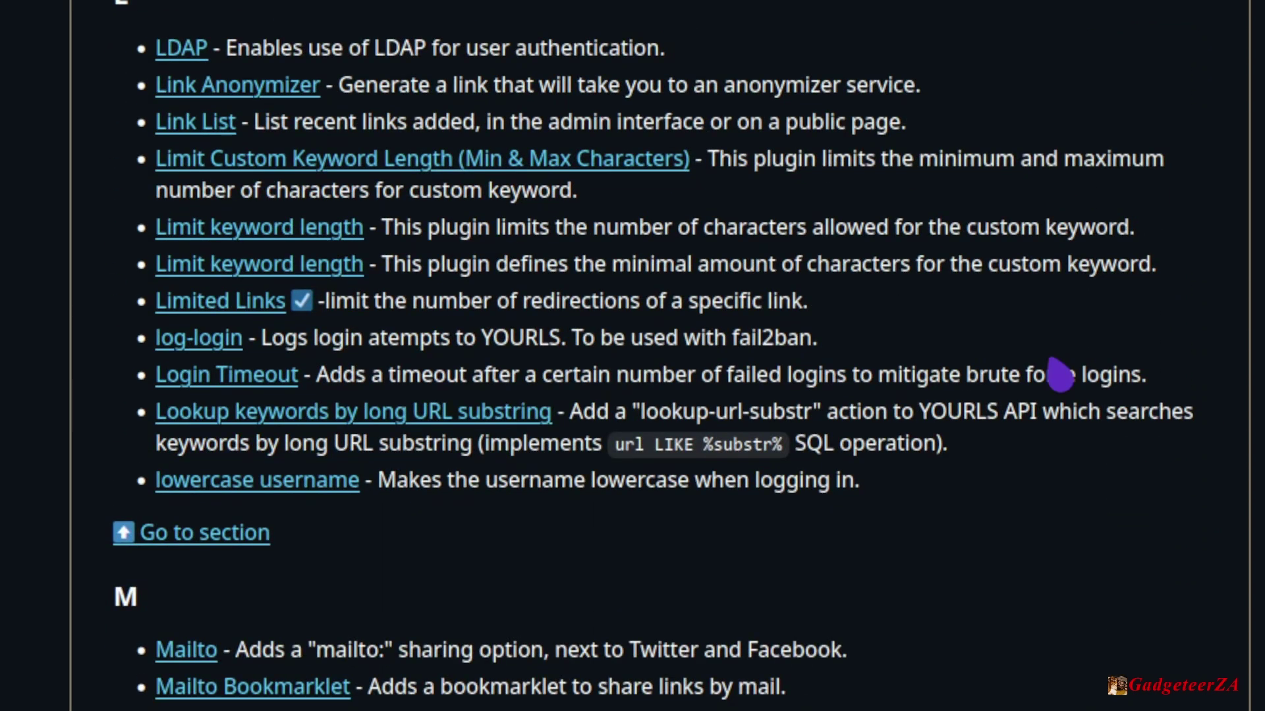
scroll(1059, 376, "down", 10)
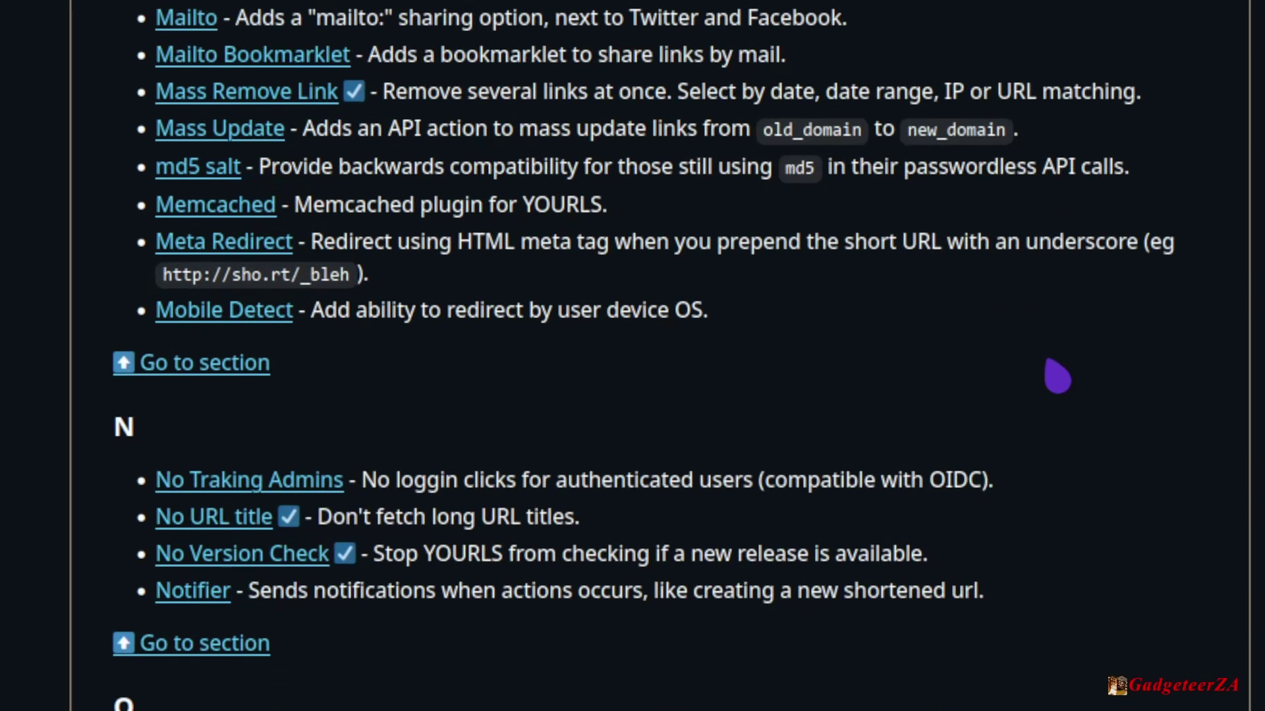
scroll(934, 372, "down", 10)
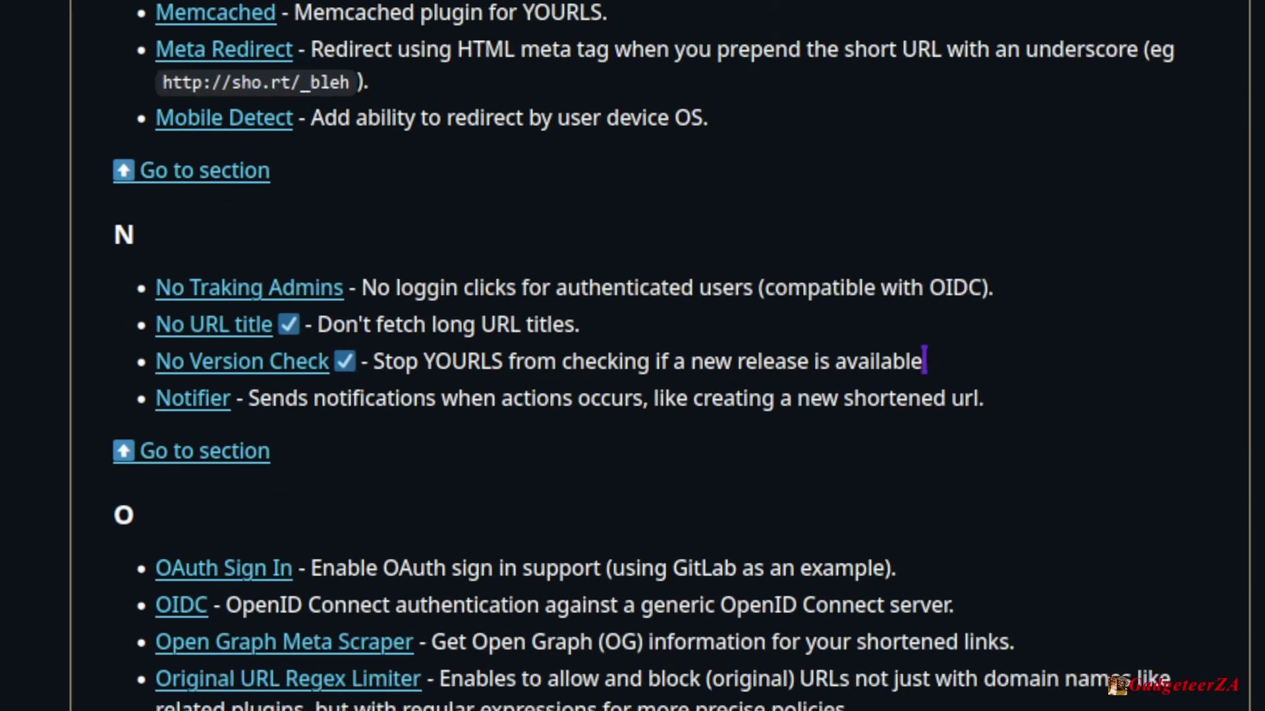
scroll(944, 379, "down", 10)
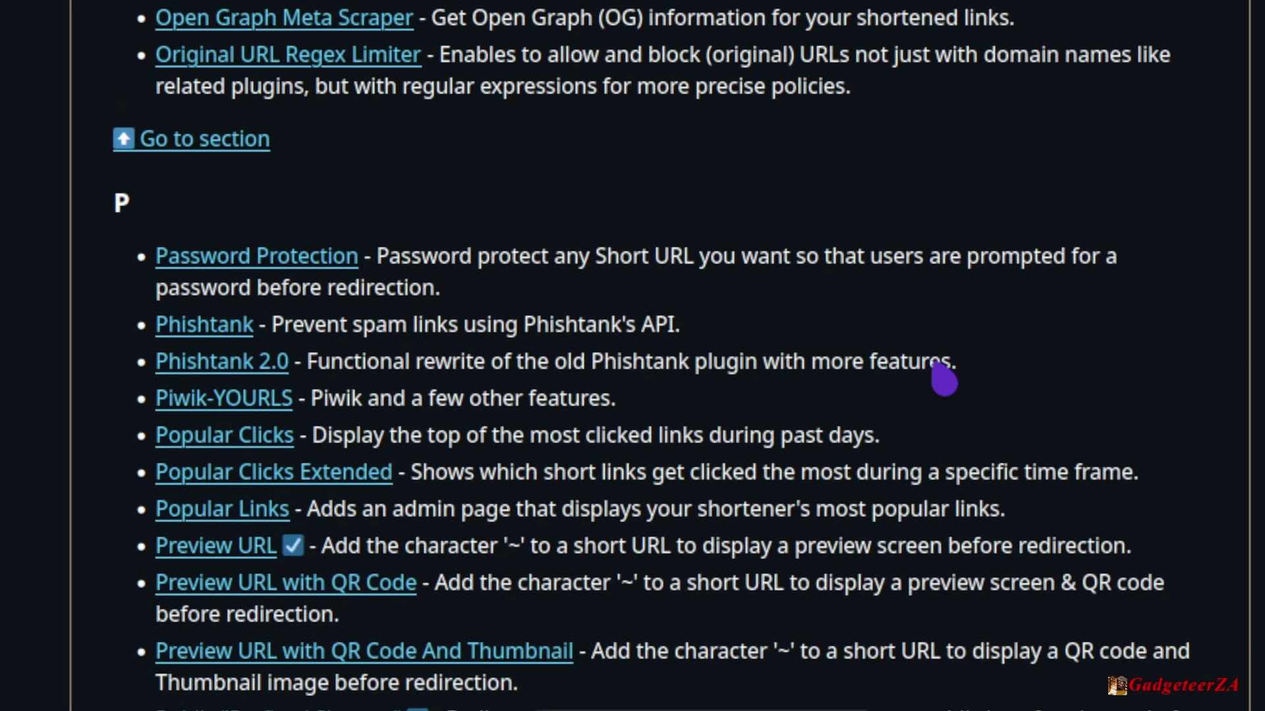
scroll(945, 372, "down", 8)
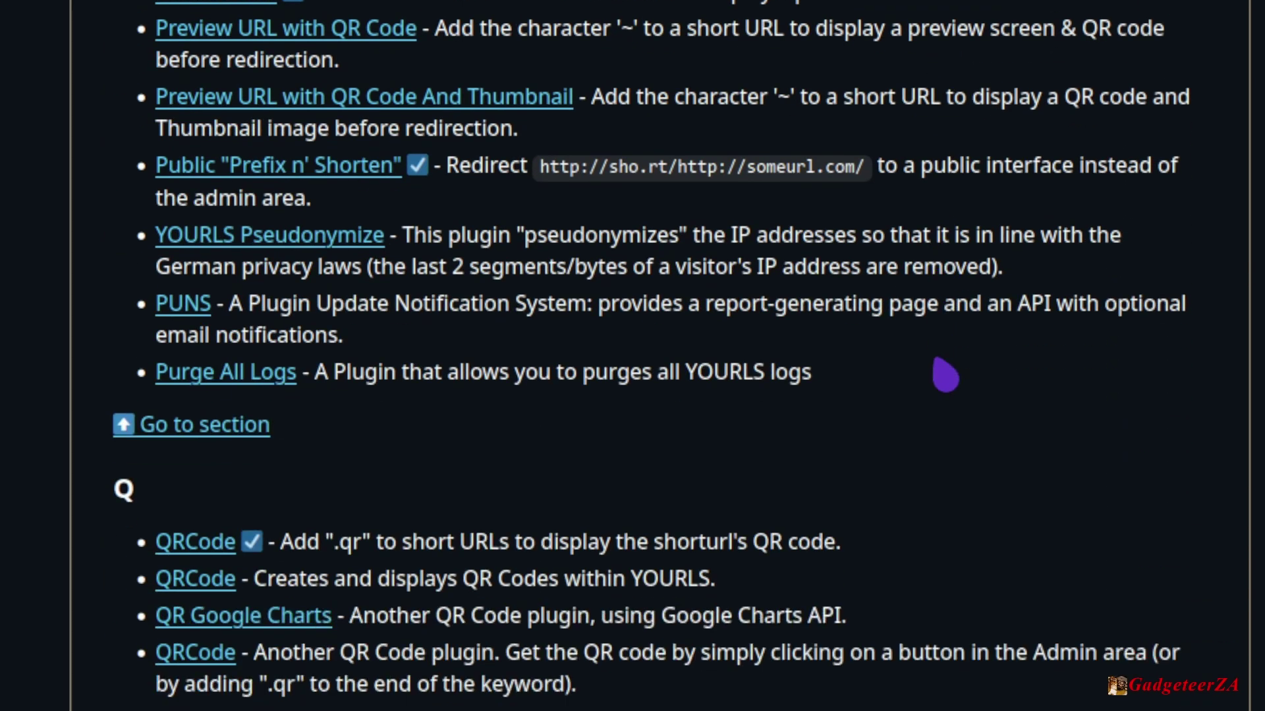
- Read through the plugin entries from R to the end of the alphabet and the available YOURLS themes
scroll(799, 342, "down", 10)
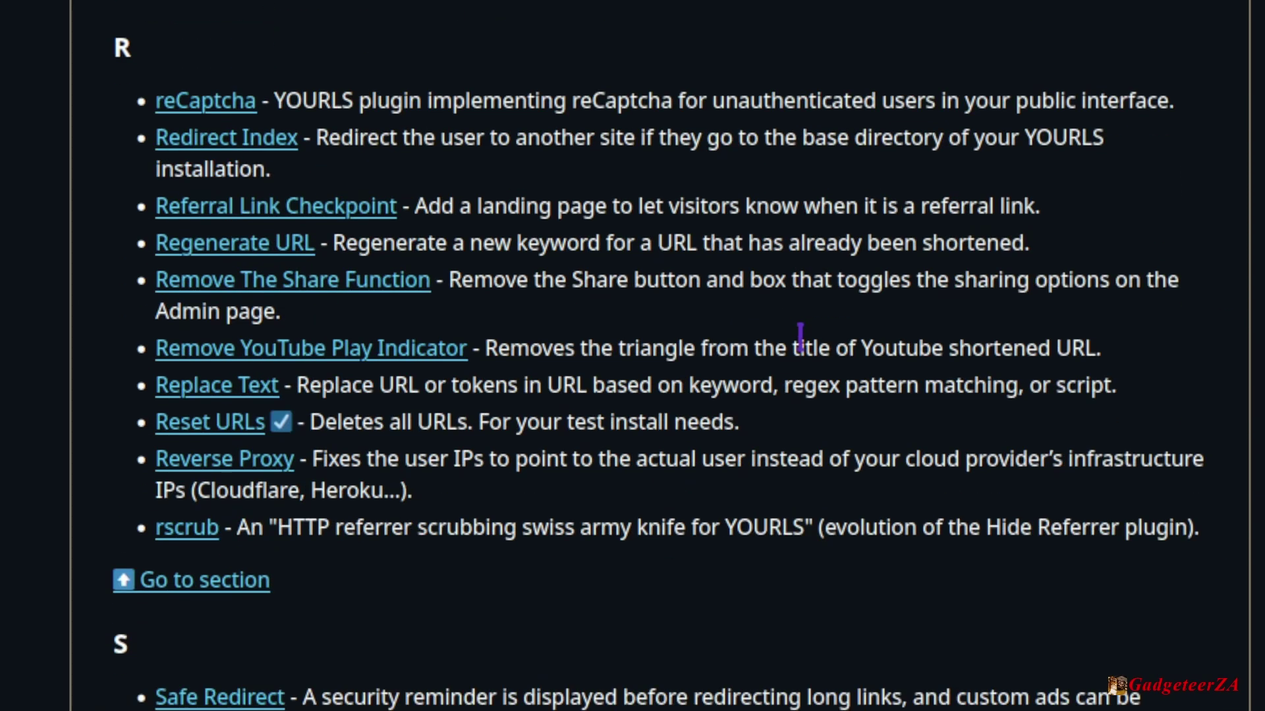
scroll(800, 339, "down", 9)
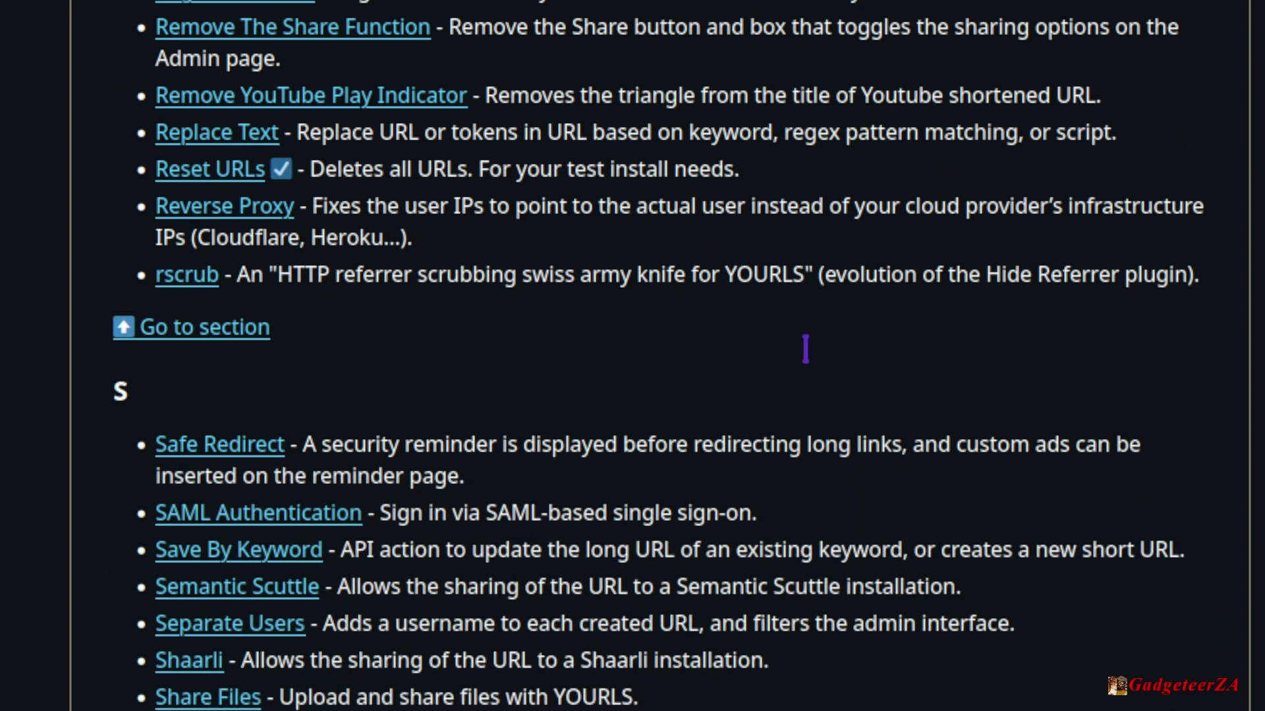
scroll(831, 361, "down", 1)
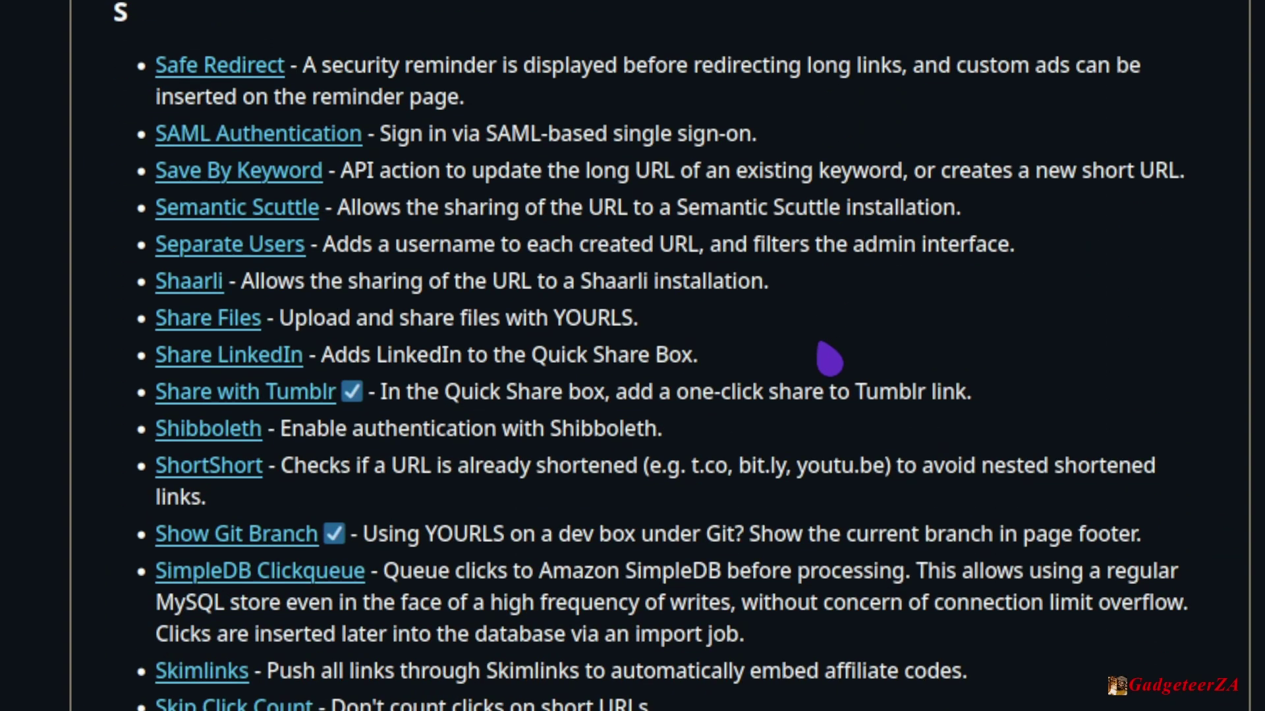
scroll(829, 359, "down", 6)
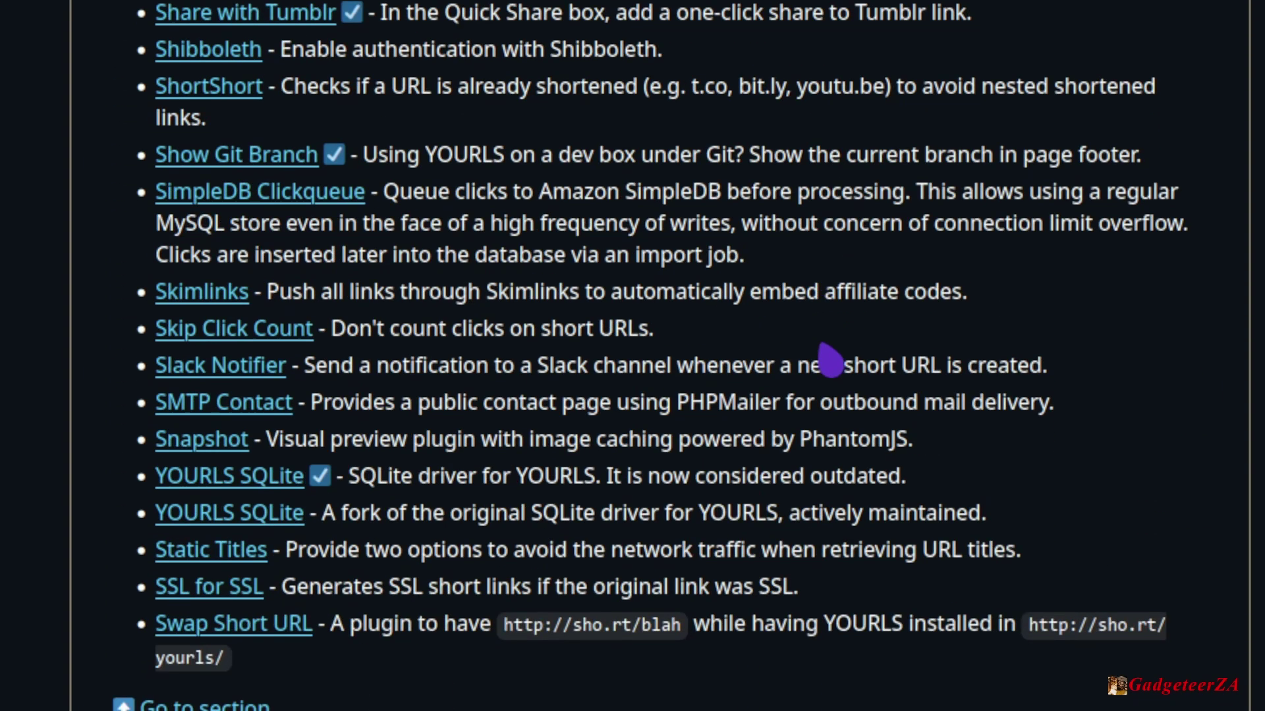
scroll(830, 360, "down", 12)
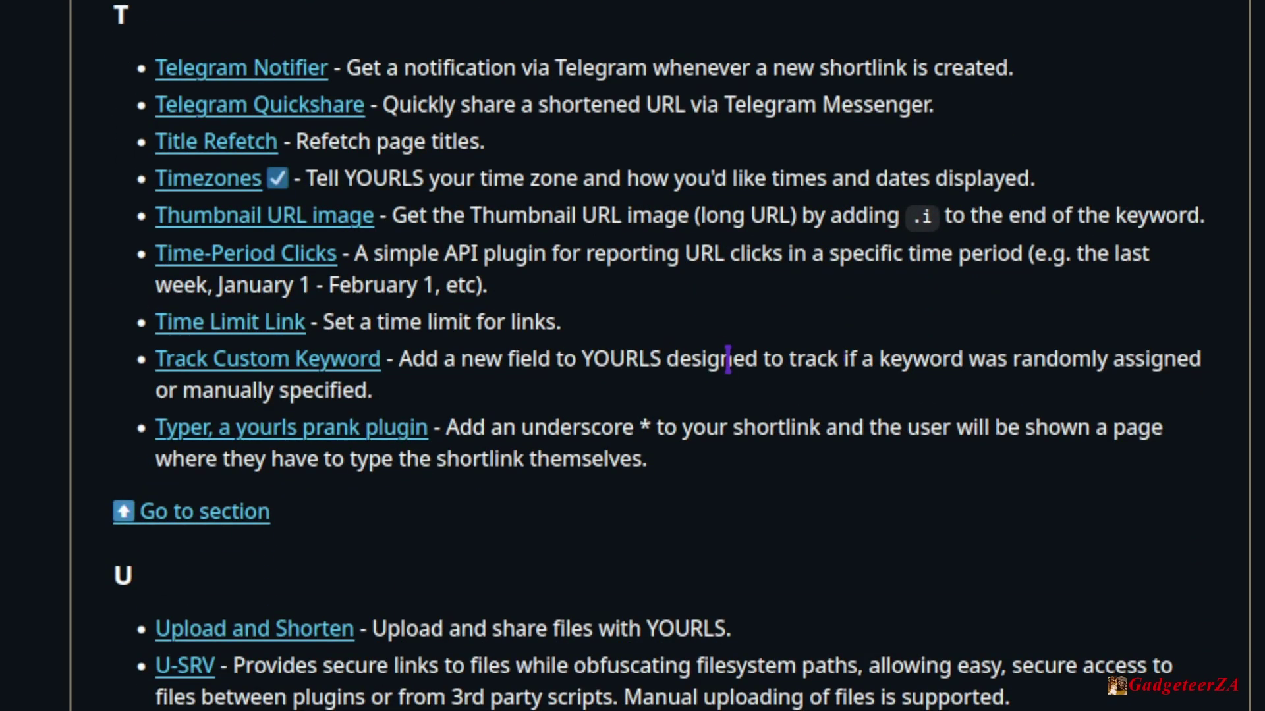
scroll(728, 358, "down", 8)
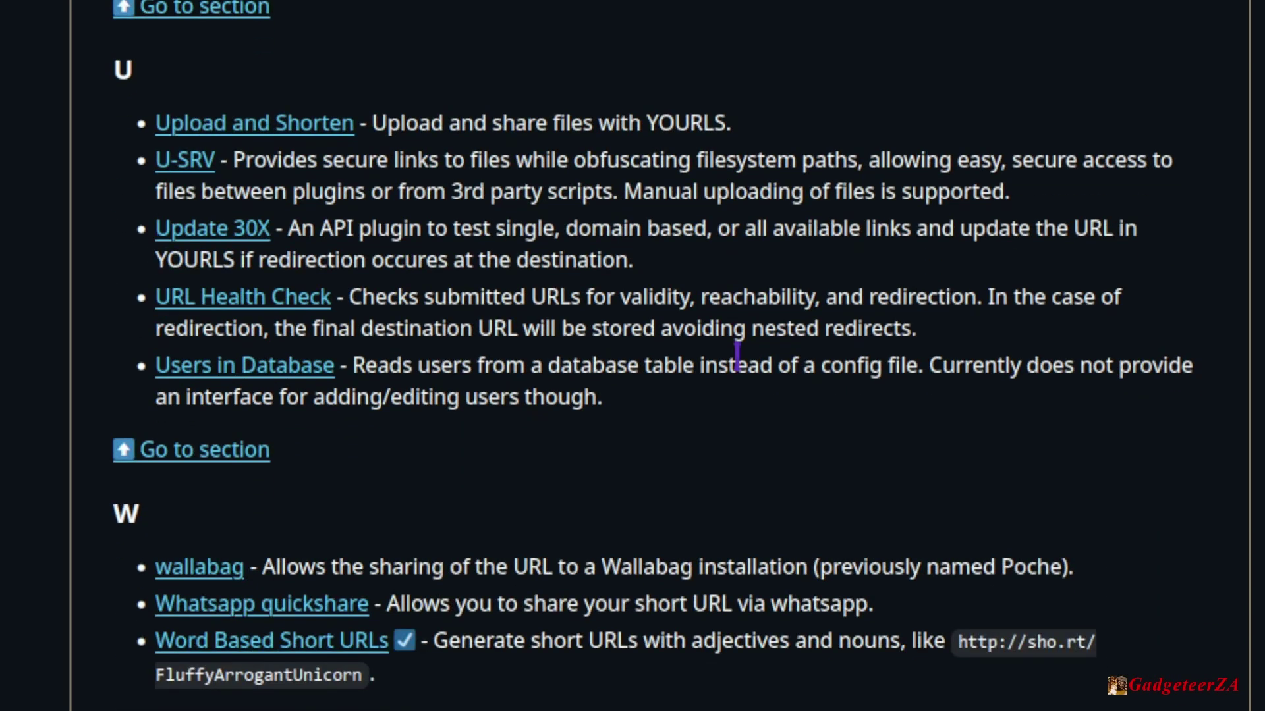
scroll(738, 359, "down", 4)
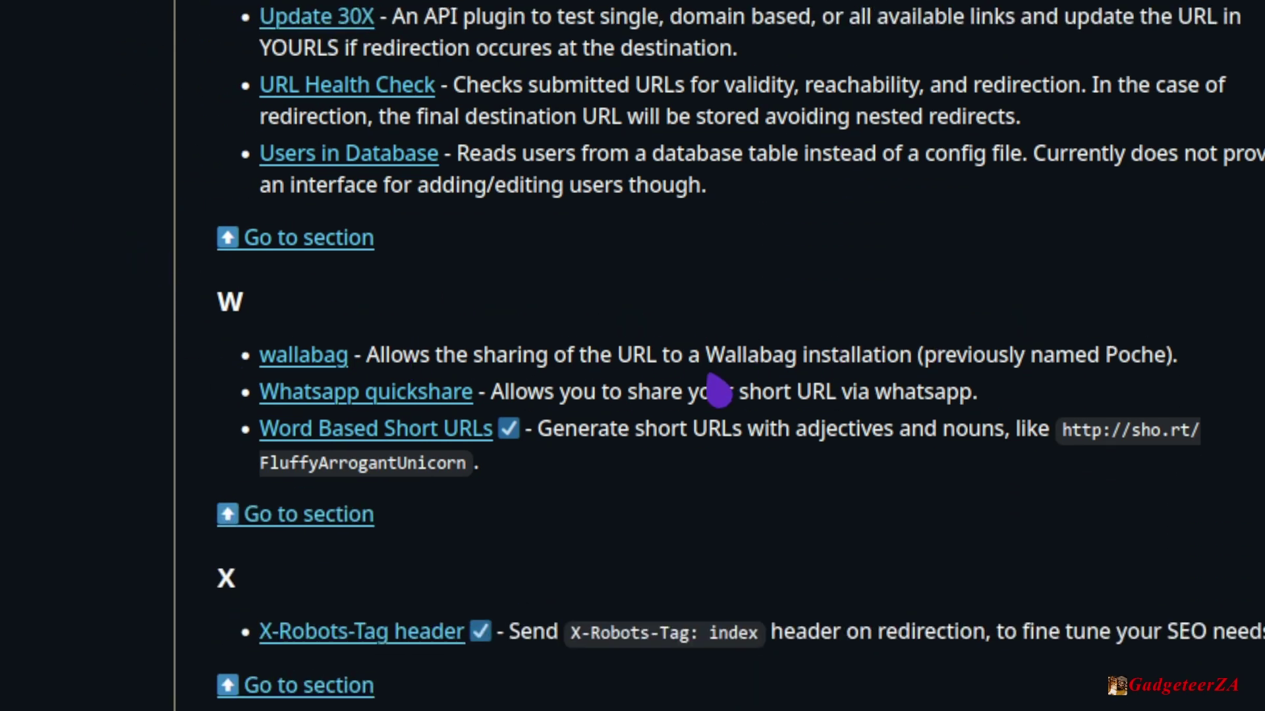
scroll(714, 402, "down", 6)
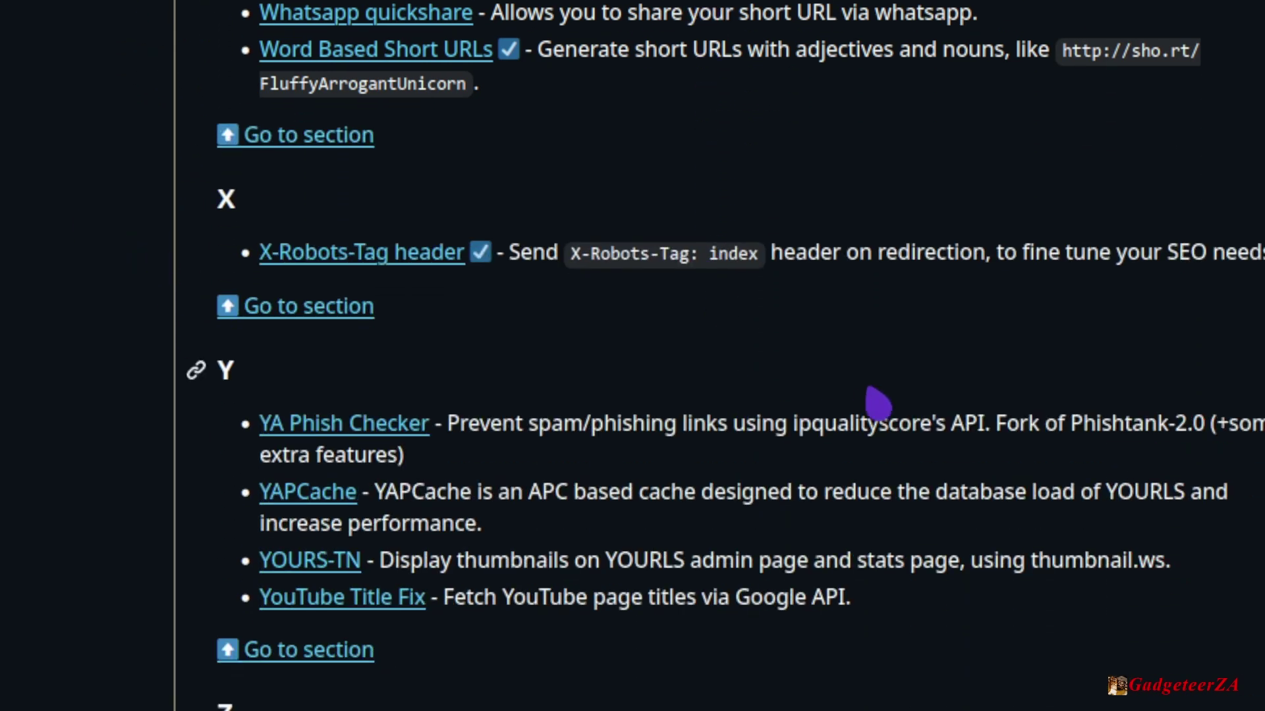
scroll(879, 403, "down", 8)
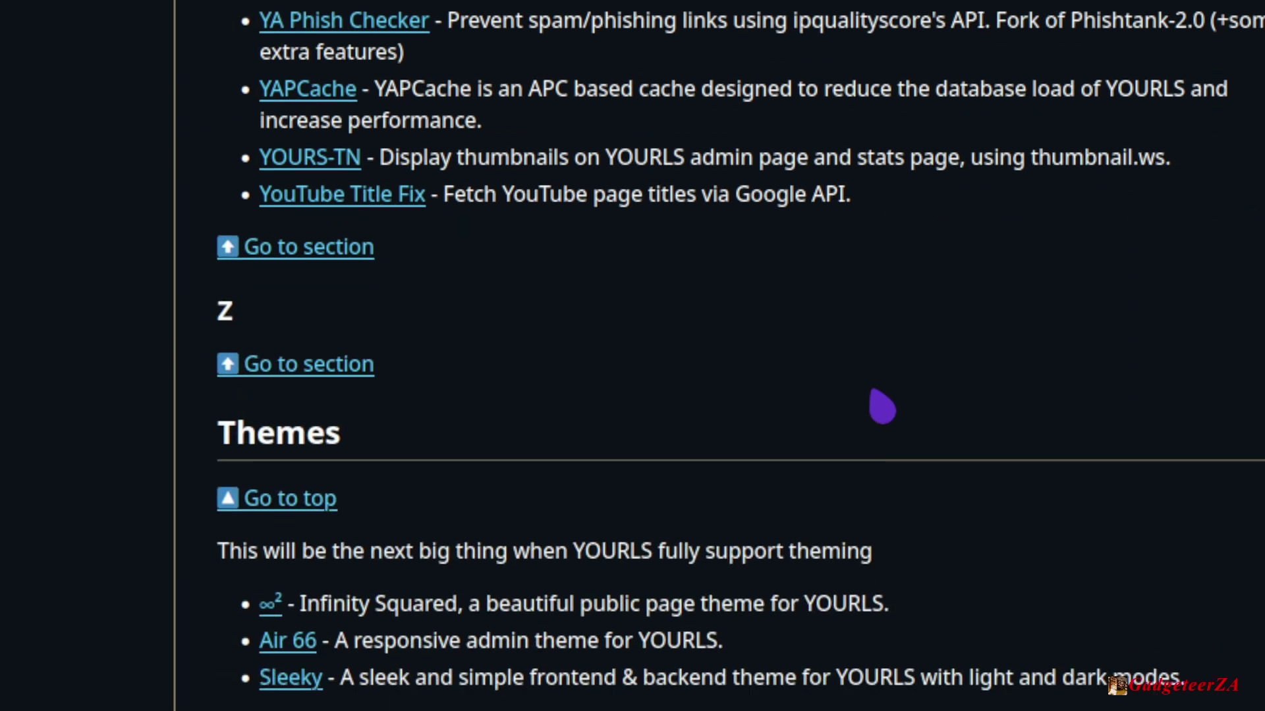
scroll(879, 398, "down", 4)
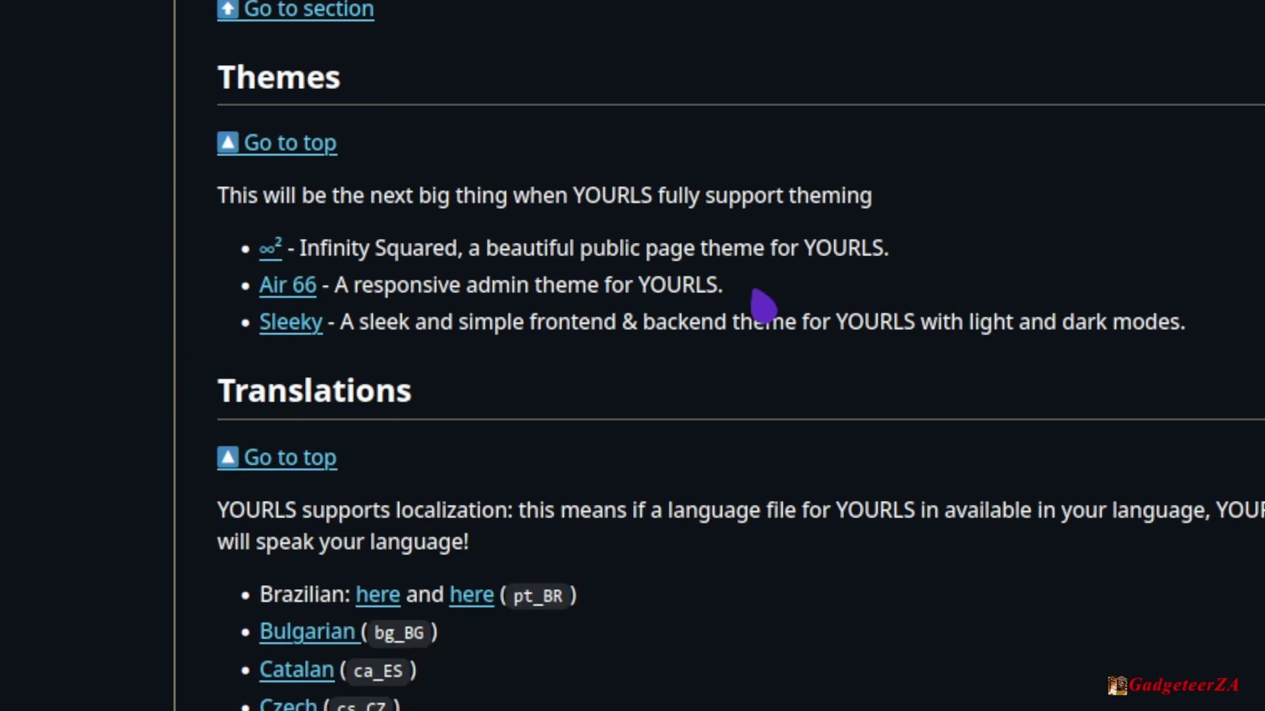
- Look over the themes and the start of the translations list, and return to the beginning of the Awesome YOURLS page
scroll(761, 306, "down", 4)
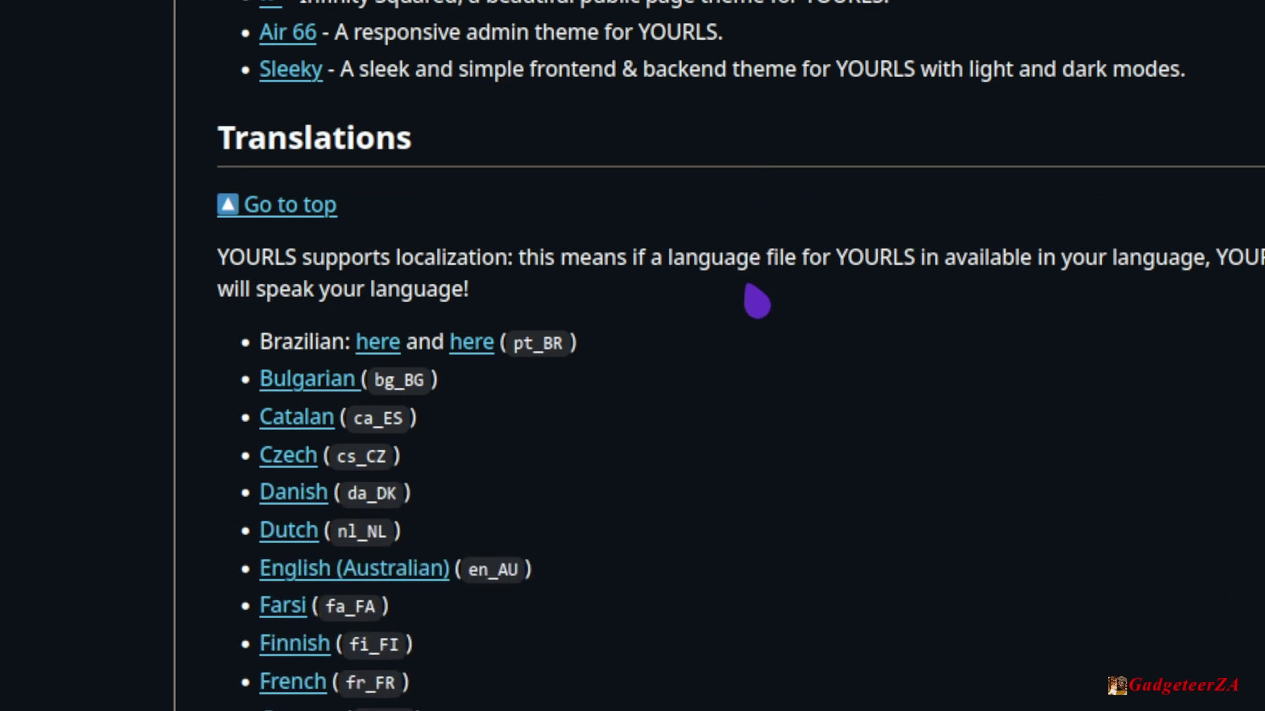
scroll(758, 301, "up", 6)
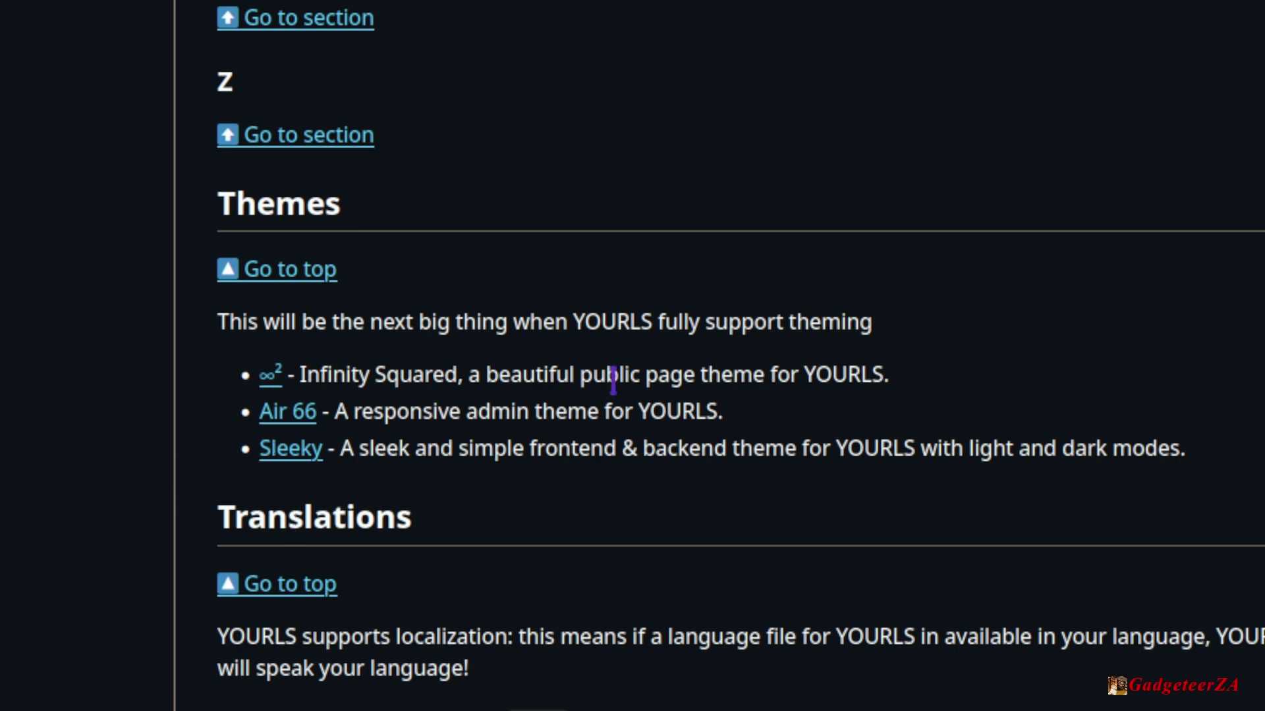
scroll(629, 293, "up", 5)
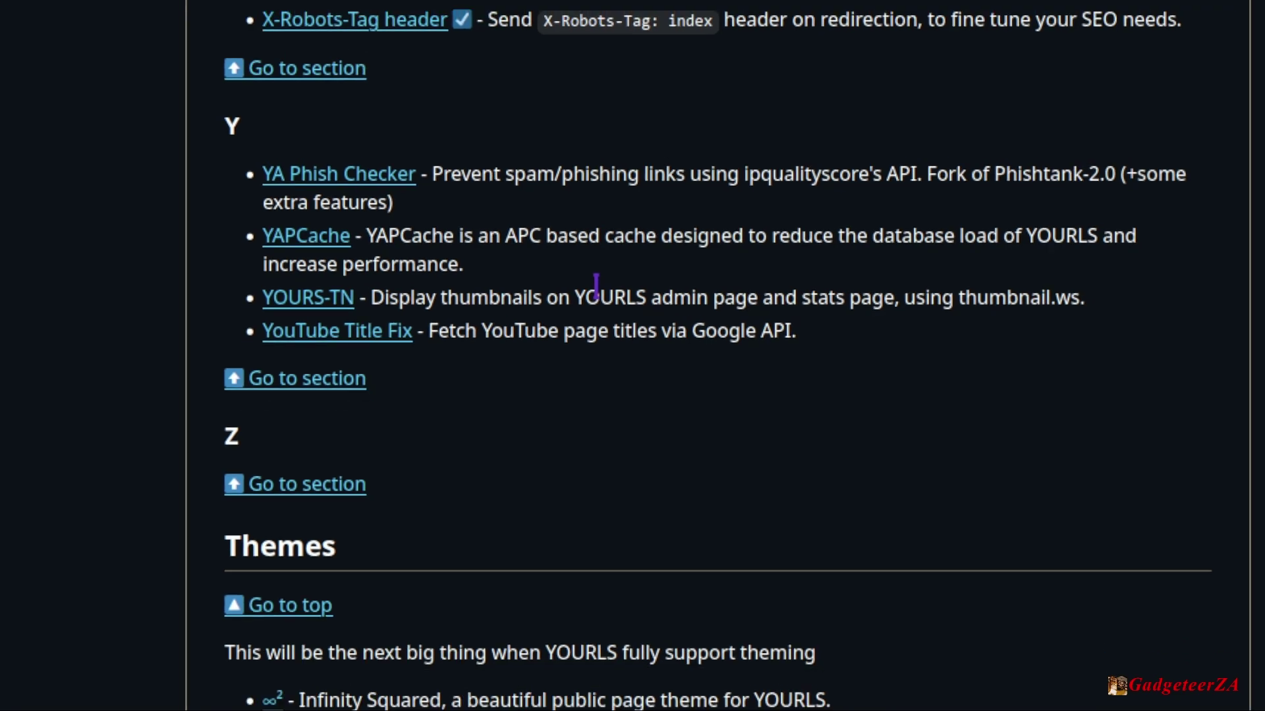
scroll(629, 293, "up", 15)
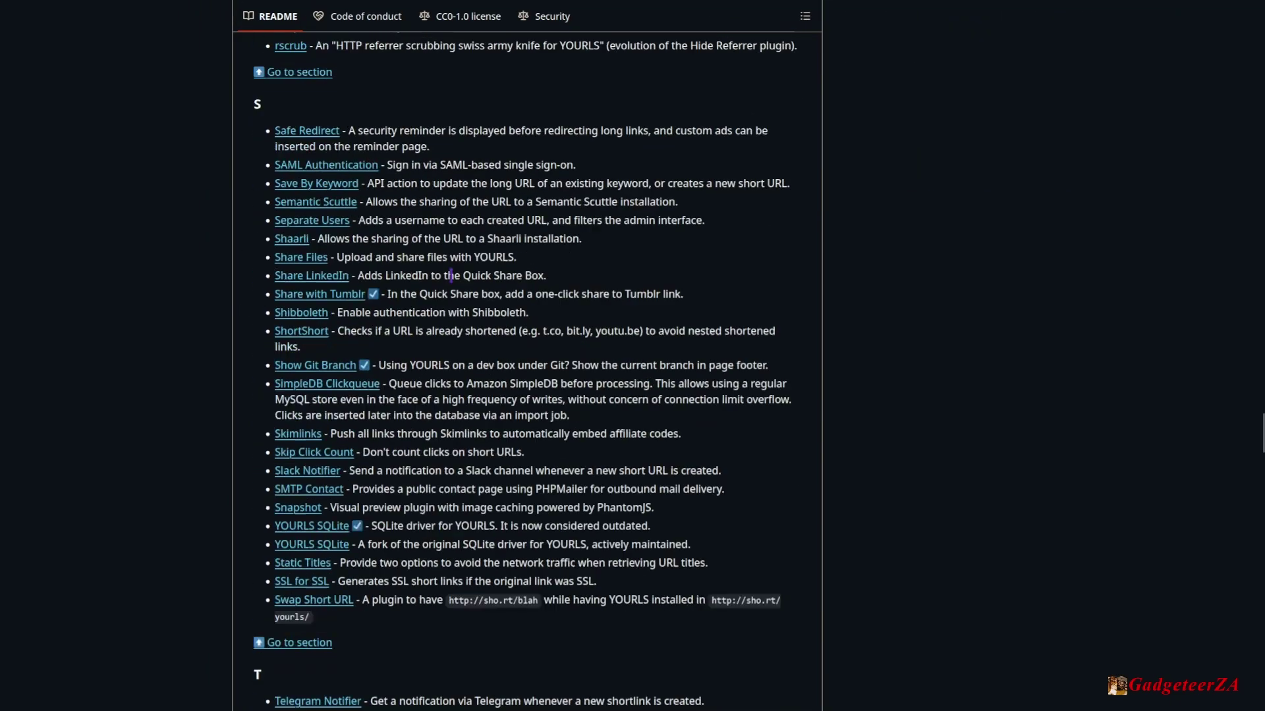
scroll(451, 275, "up", 20)
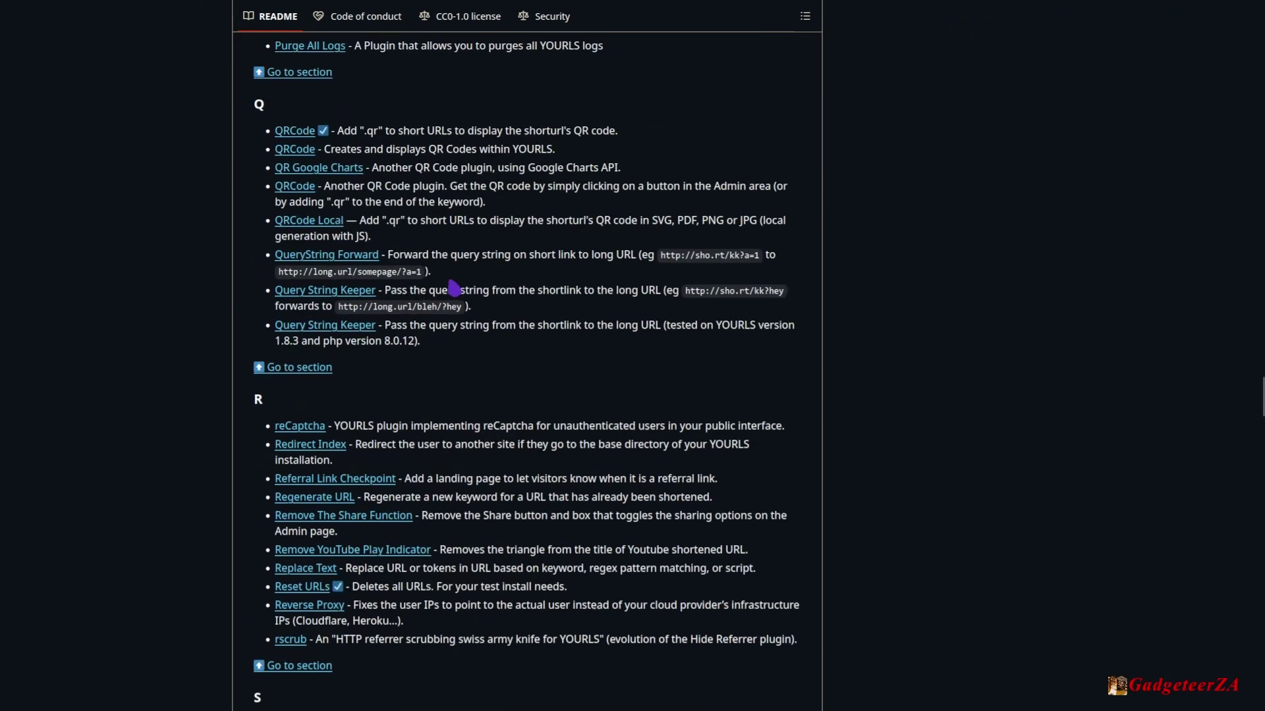
scroll(448, 315, "up", 20)
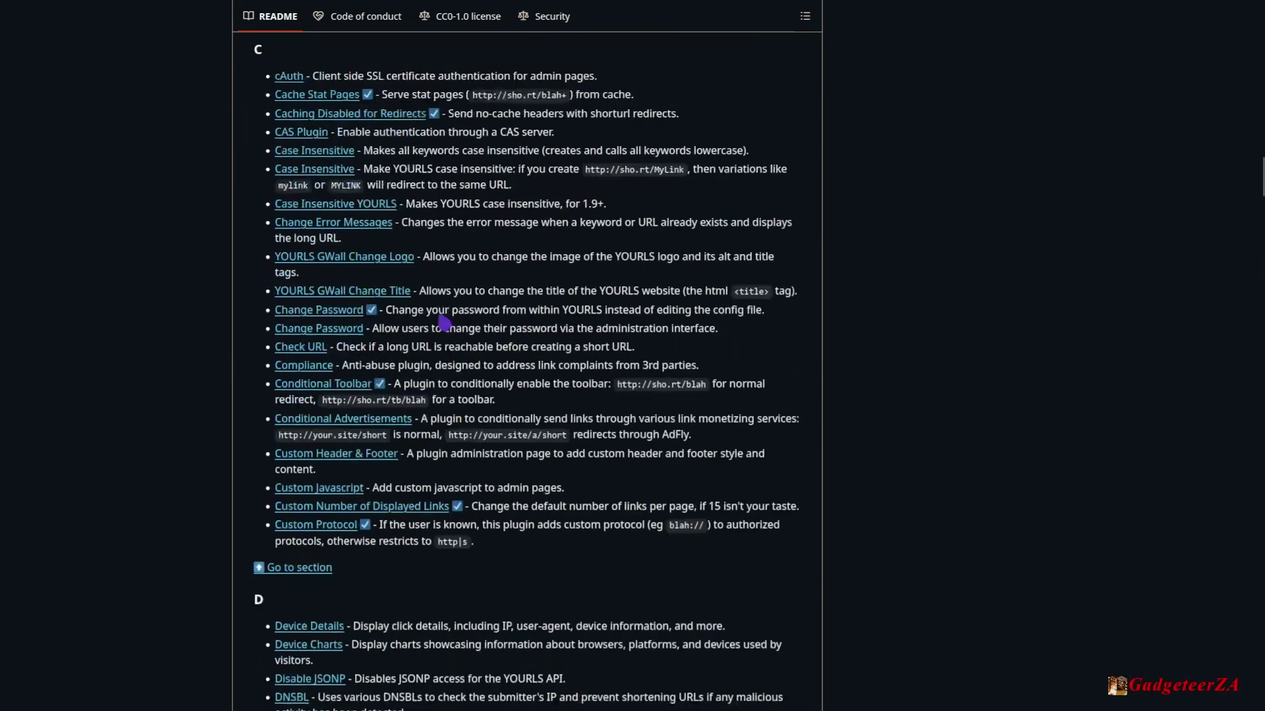
scroll(439, 342, "up", 5)
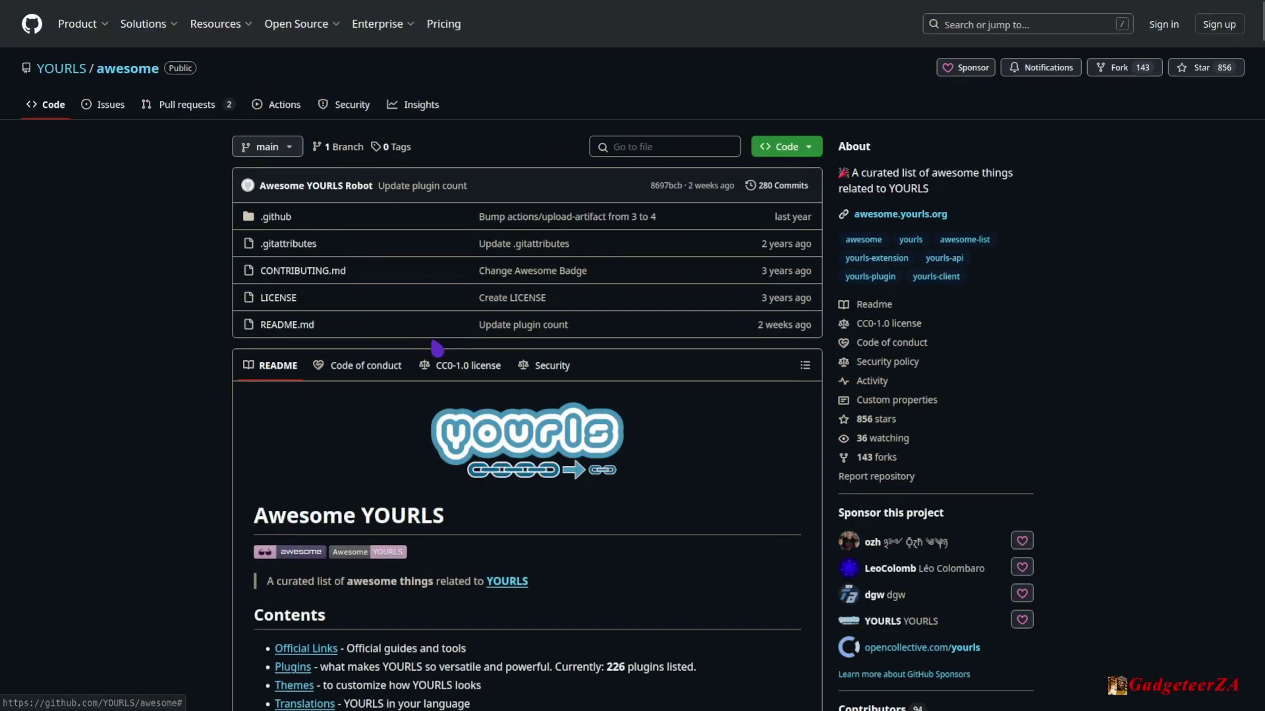